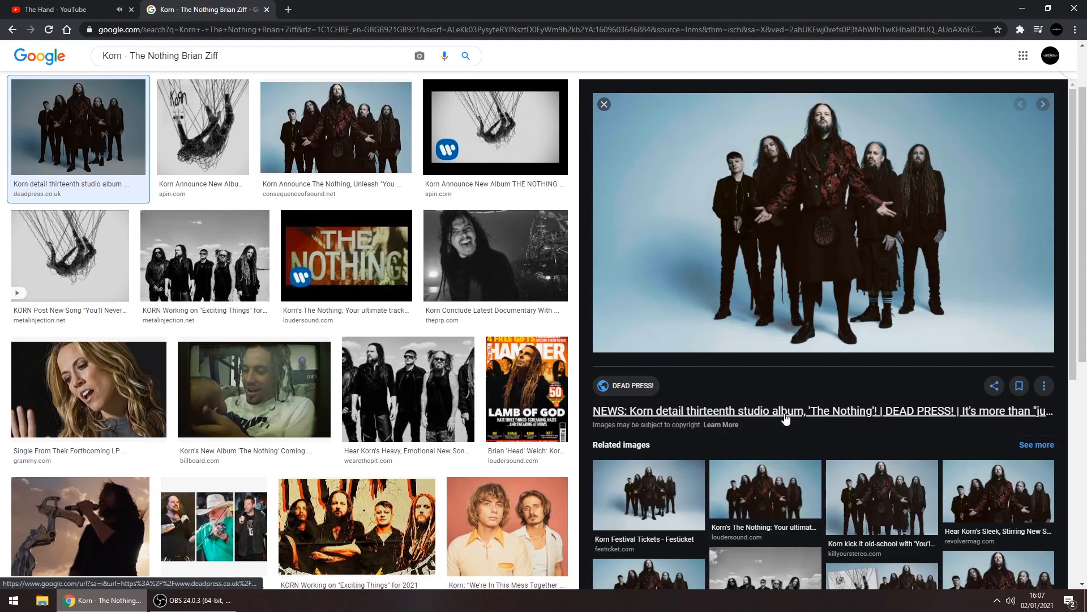
Open the Dead Press article about Korn's album 'The Nothing' and check the photographer credit below the band photo
left_click(785, 418)
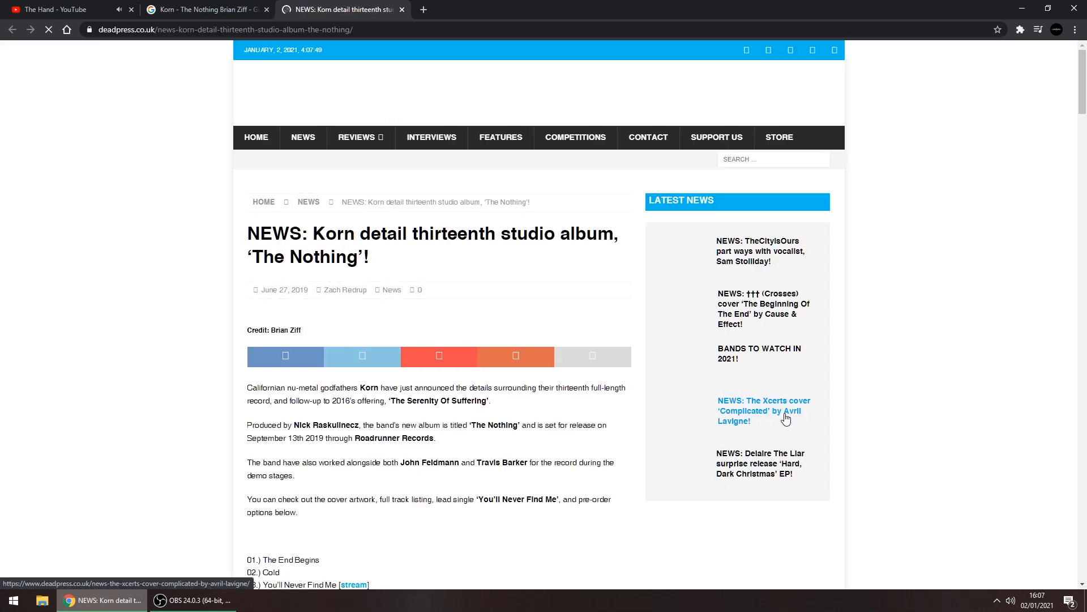
left_click_drag(1083, 117, 1084, 139)
left_click_drag(309, 462, 250, 460)
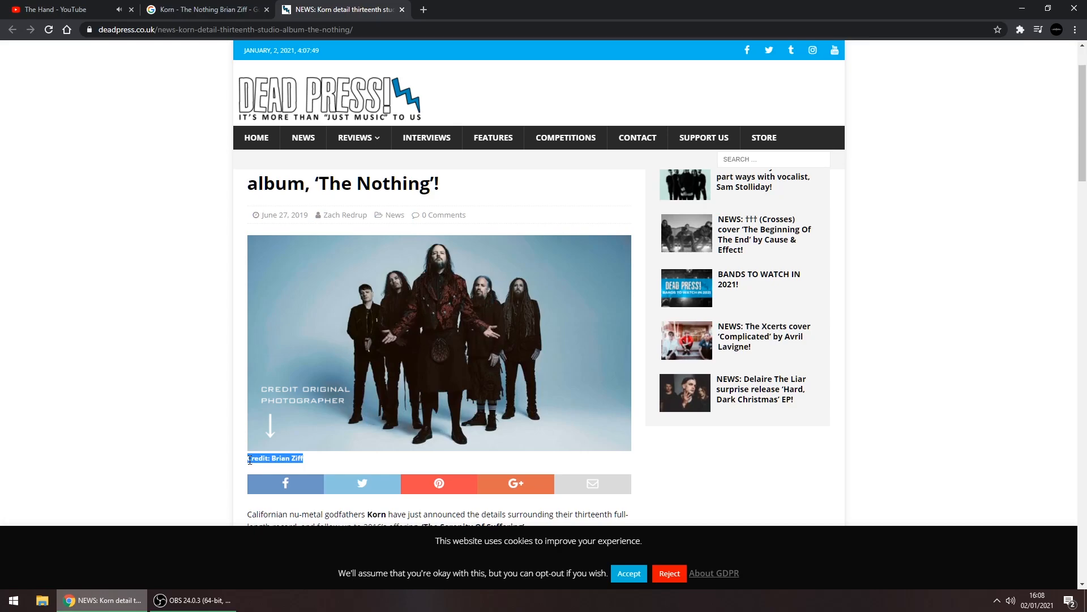
left_click(335, 463)
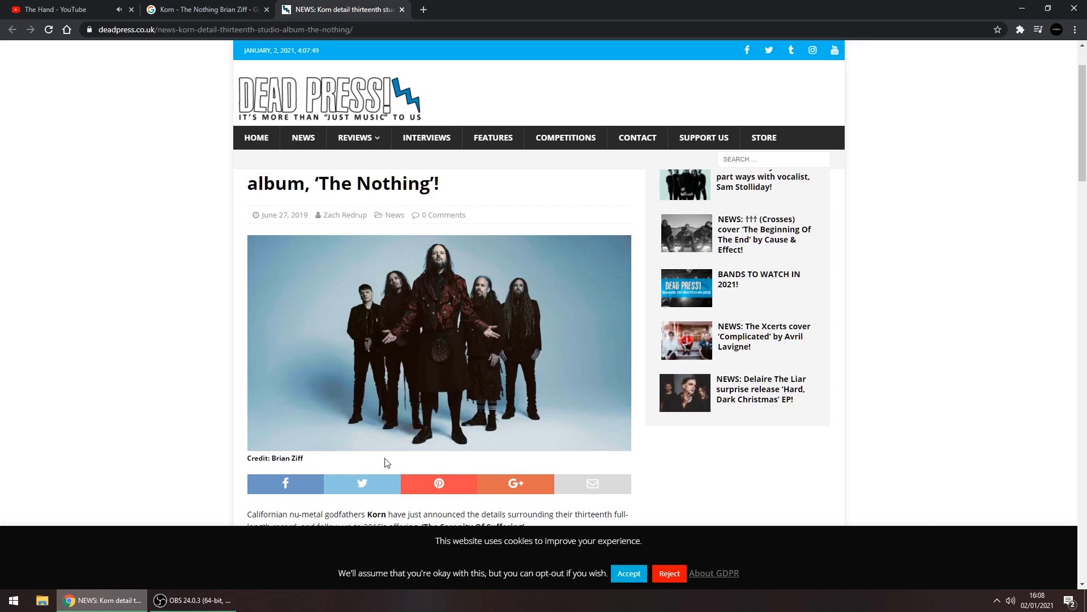
Open the band photo full size and save it as a JPEG named "Korn - The Nothing (Brian Ziff Photography)" in the Promo Artwork Tutorial folder on the desktop
left_click(581, 288)
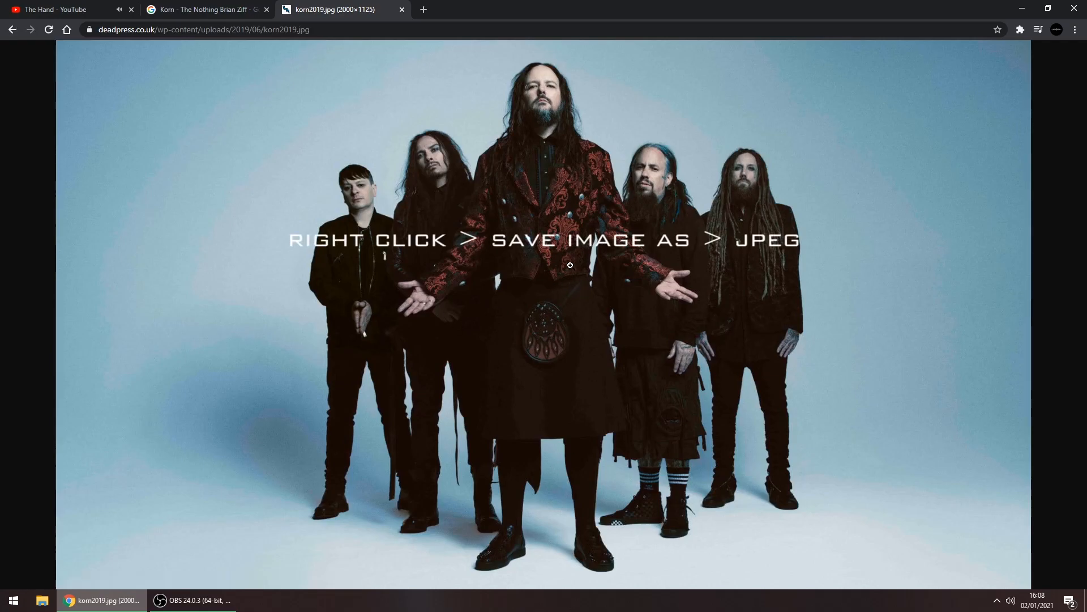
right_click(569, 265)
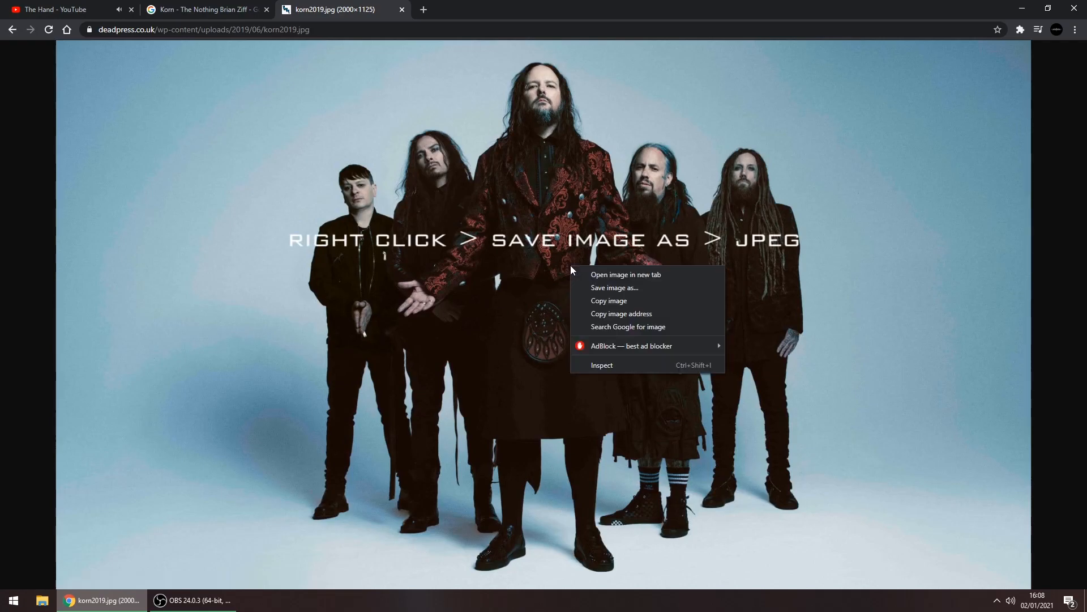
left_click(644, 286)
left_click(349, 295)
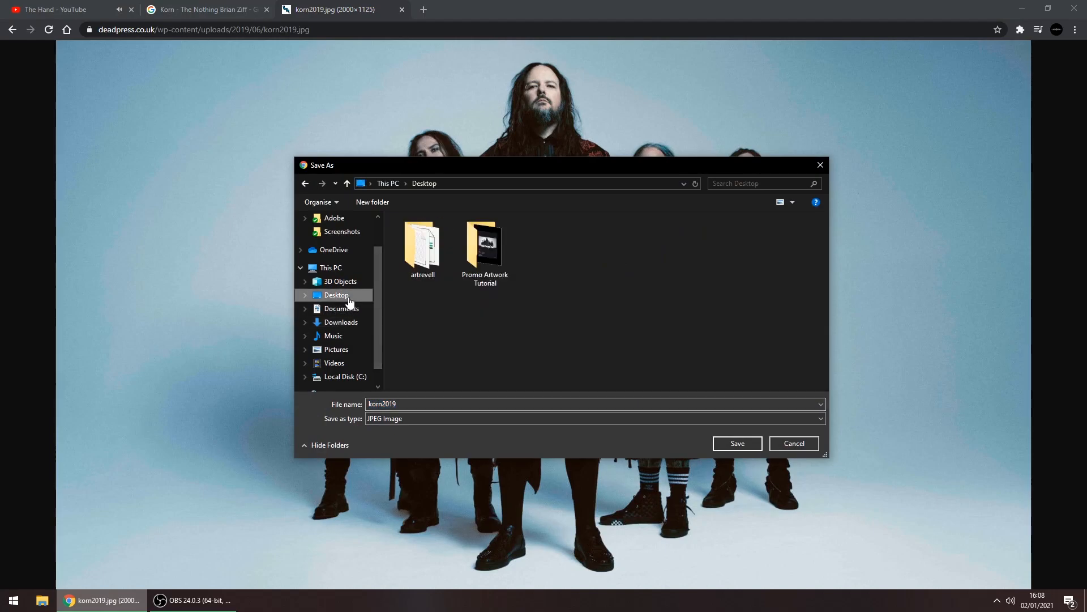
double_click(485, 245)
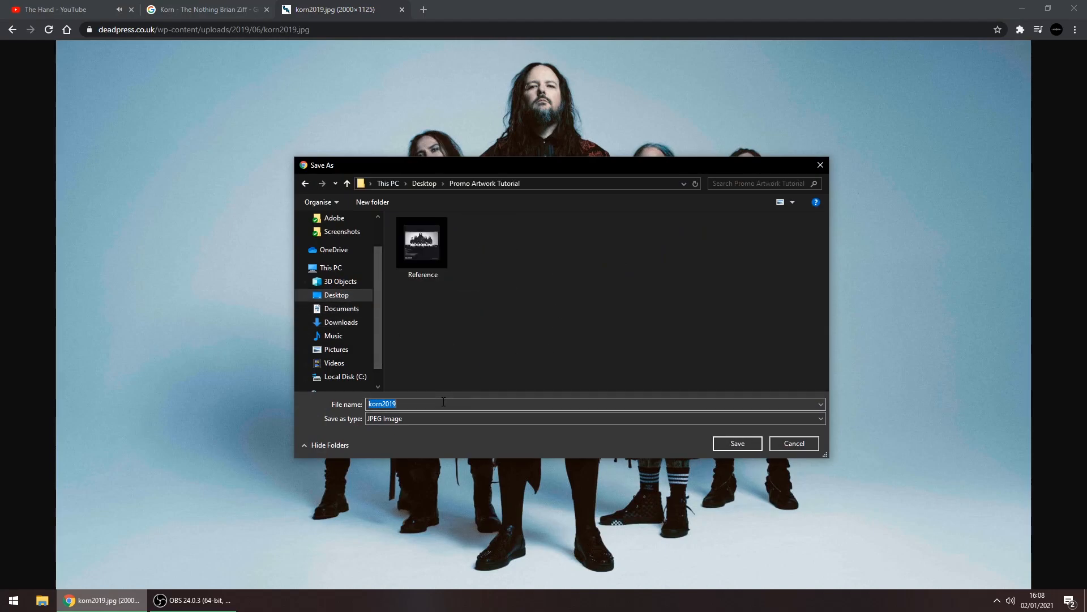
type("Korn - The Nothing (Brian Ziff Photography")
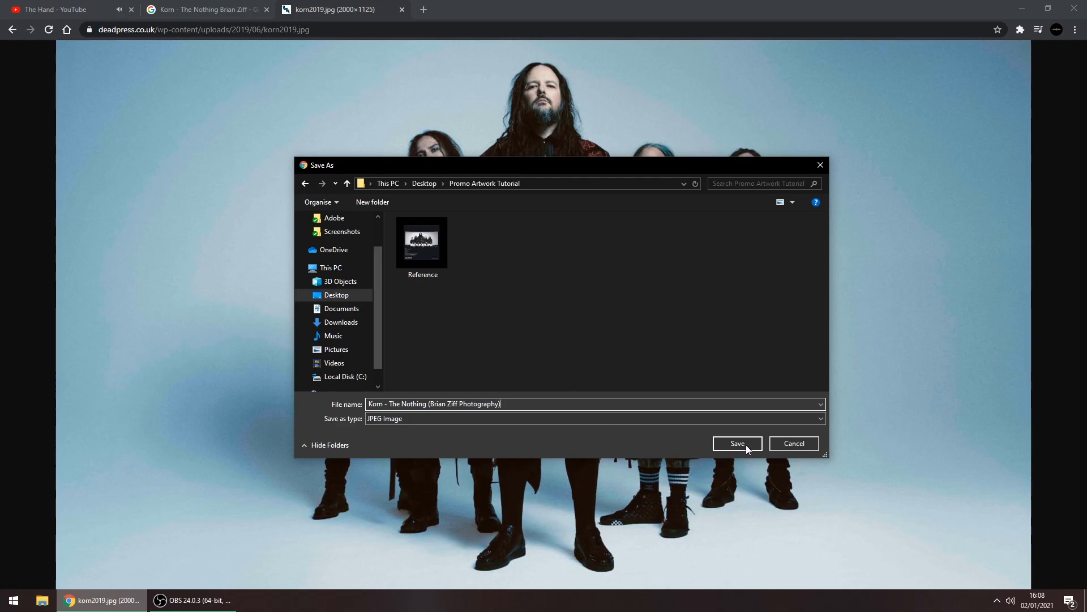
left_click(737, 443)
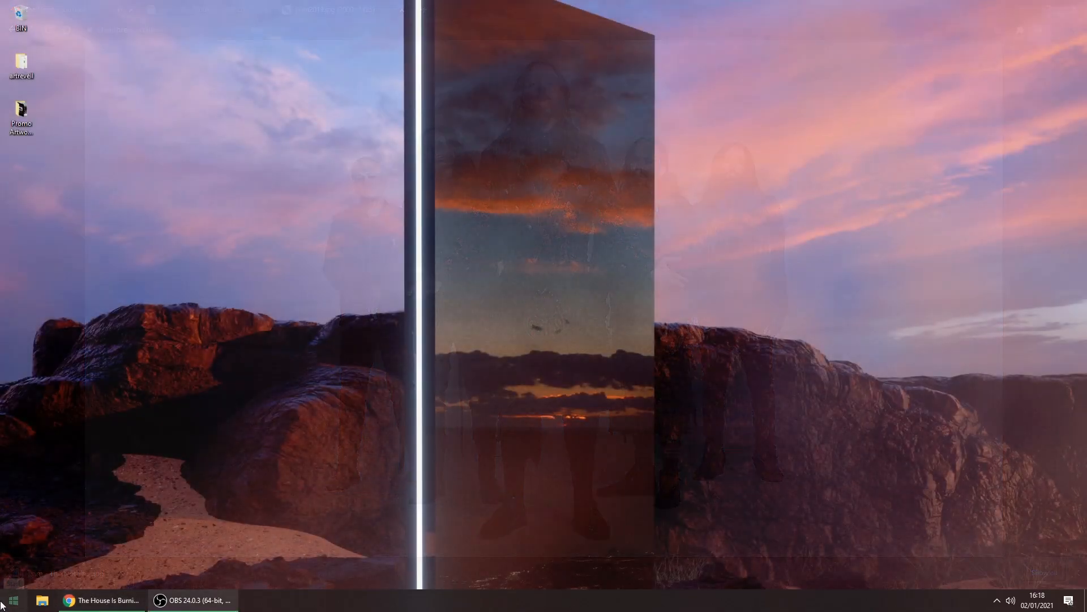
Launch Adobe Photoshop 2020
left_click(2, 605)
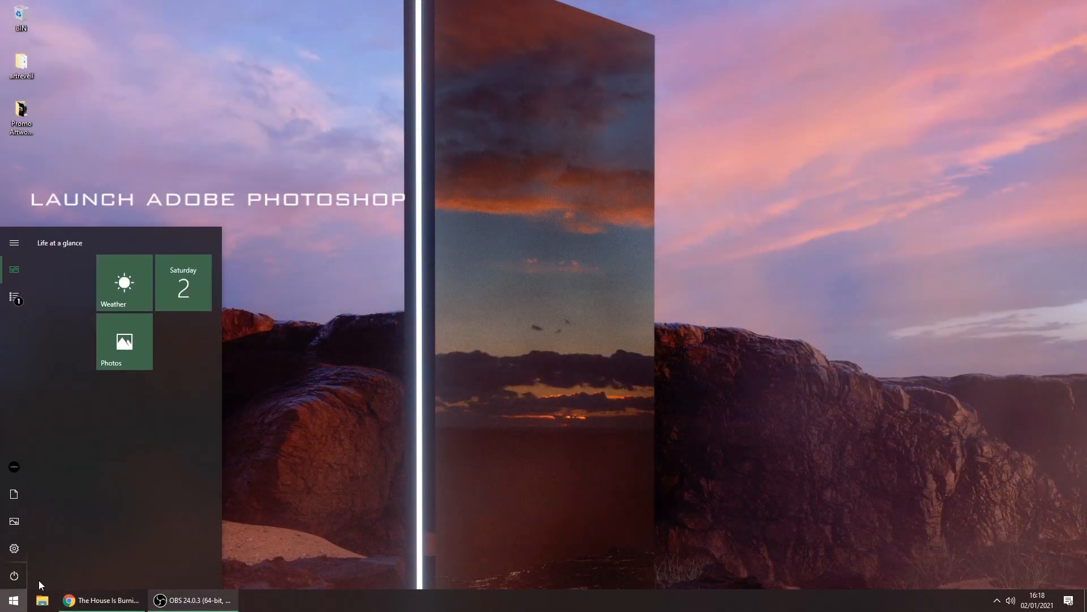
type("adobe photoshop")
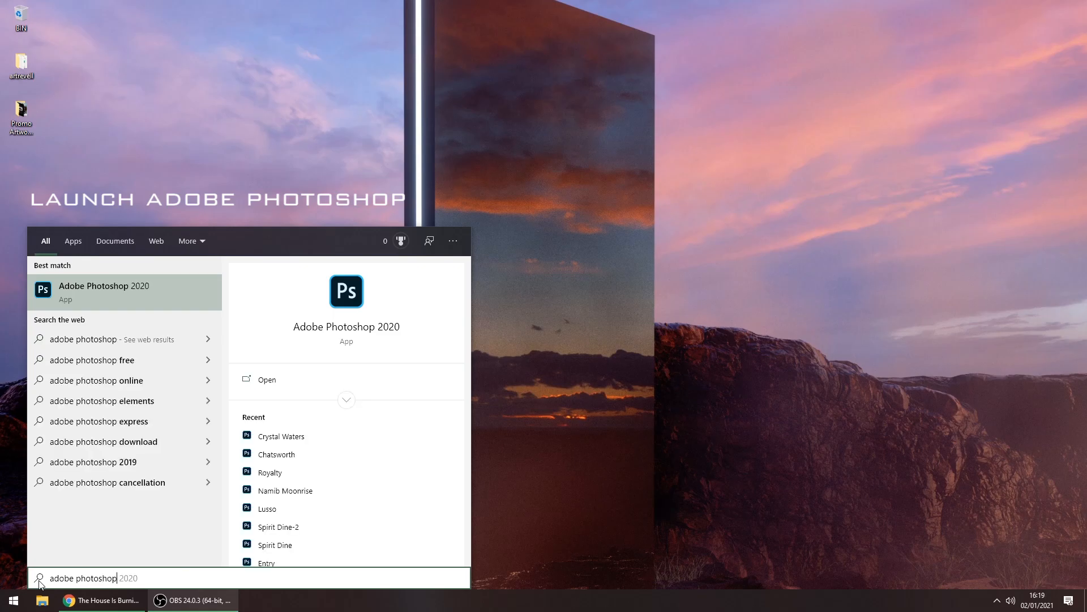
key("Return")
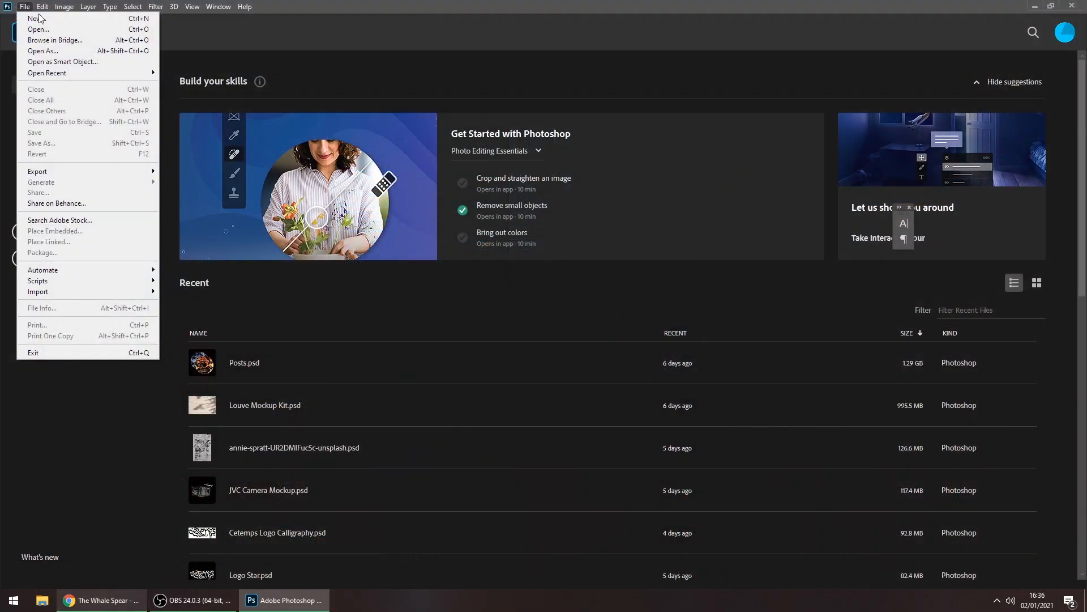
Create a new 3000 x 3000 pixel document at 300 pixels/inch
left_click(31, 16)
left_click(747, 201)
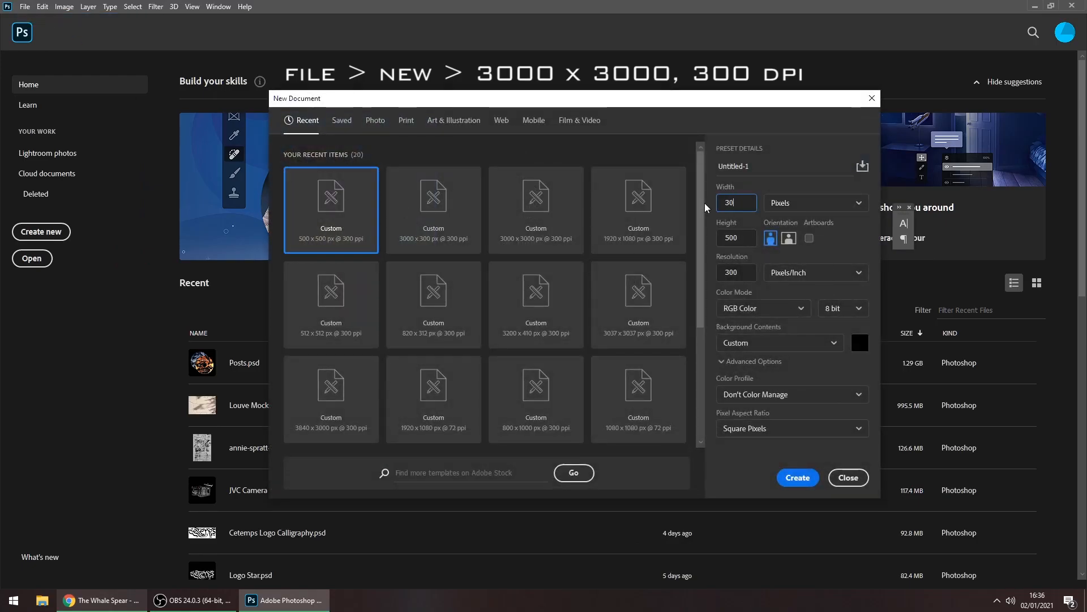
key("Tab")
type("30")
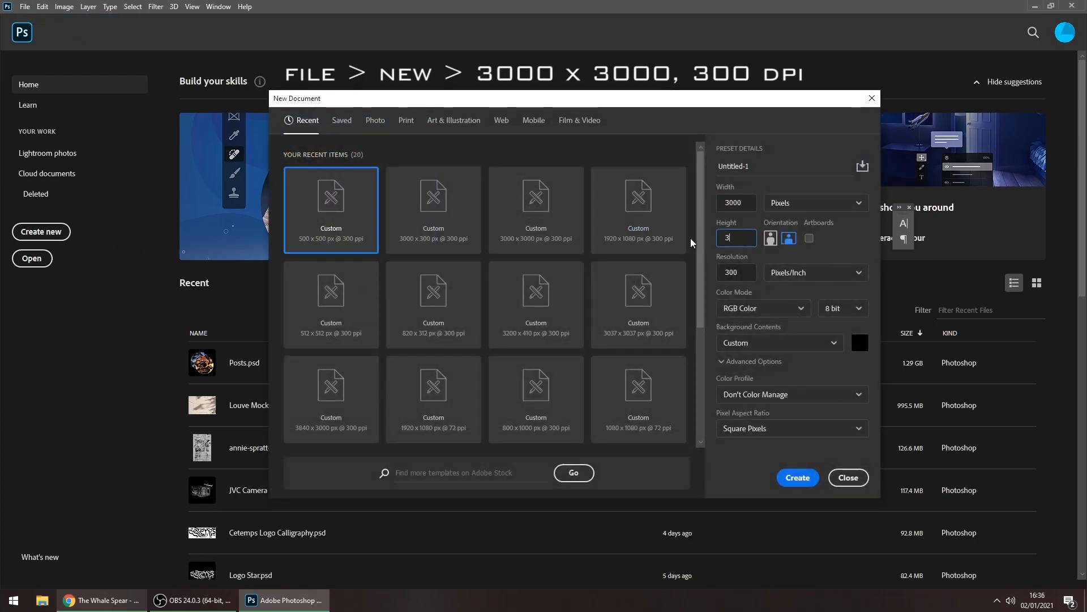
key("Tab")
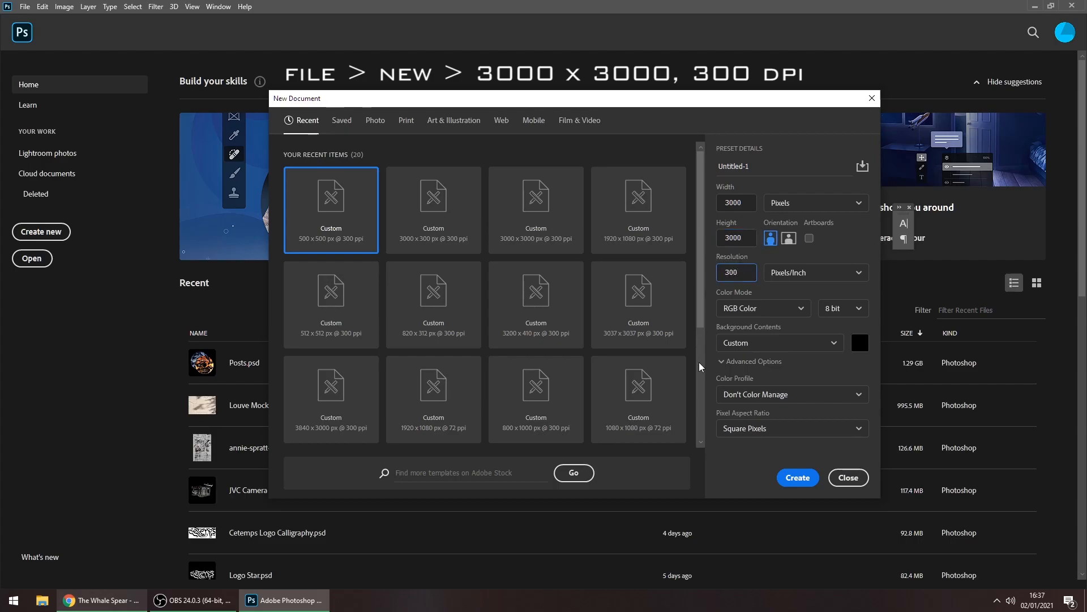
left_click(798, 477)
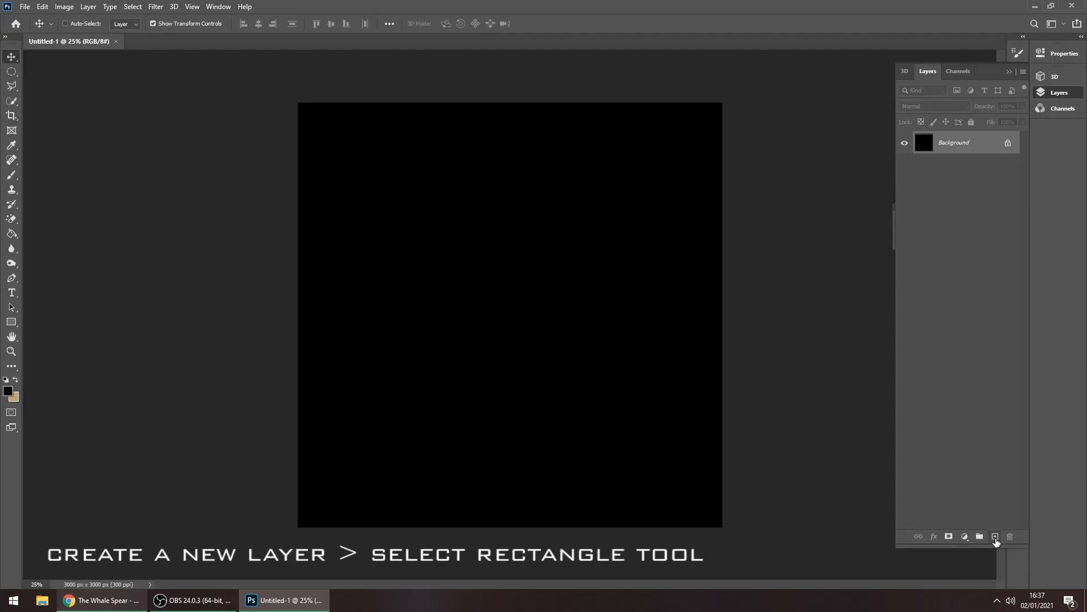
Add a new layer and draw an unfilled rectangle with a 0 px stroke, about 2728 x 1136 px, across the canvas's upper half
left_click(995, 537)
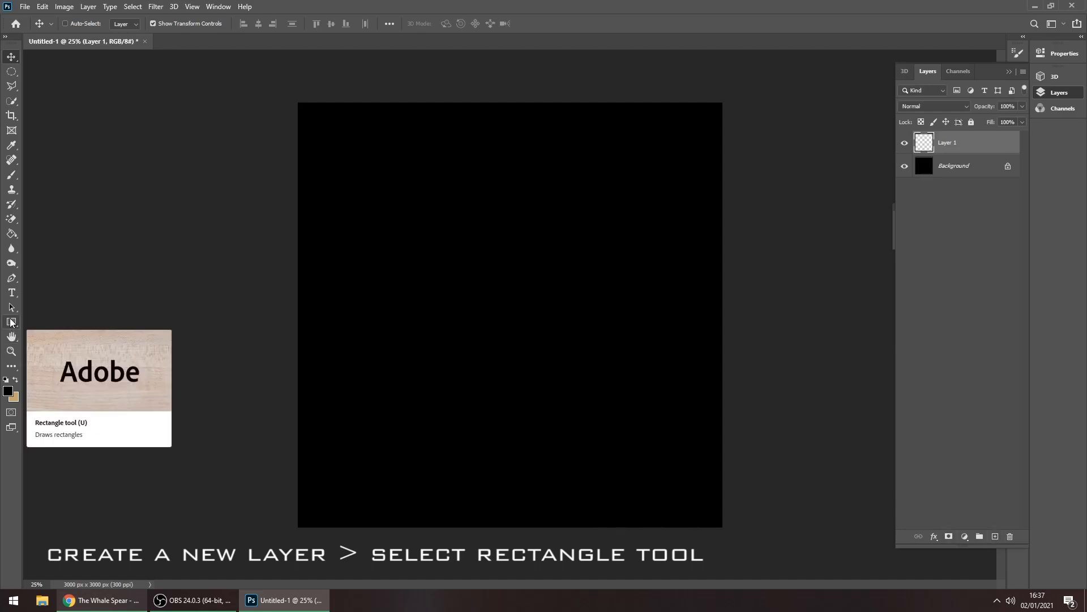
left_click(11, 322)
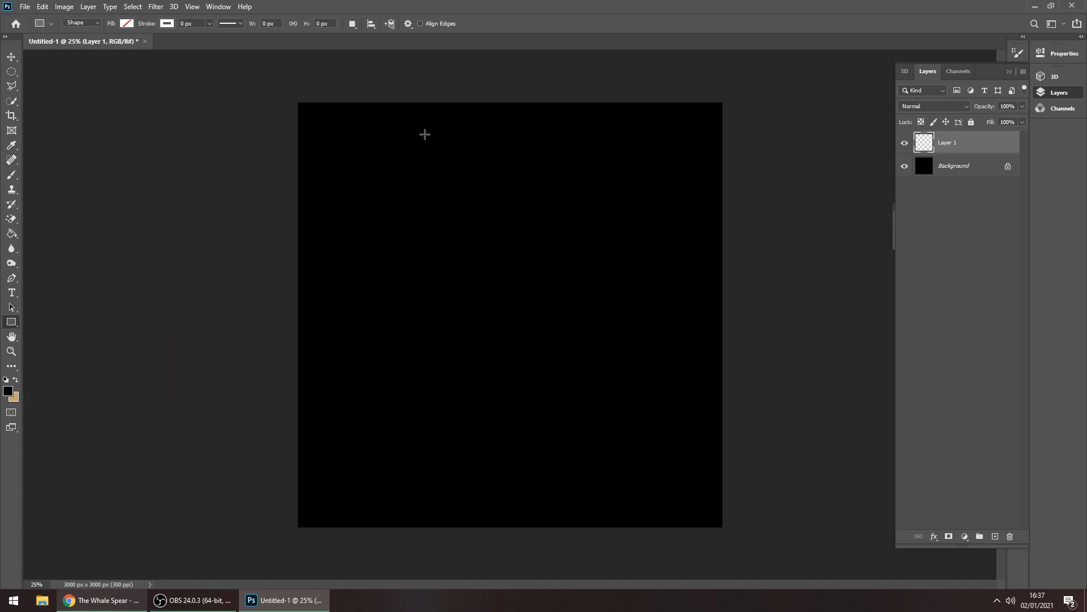
left_click_drag(320, 181, 705, 343)
key("space")
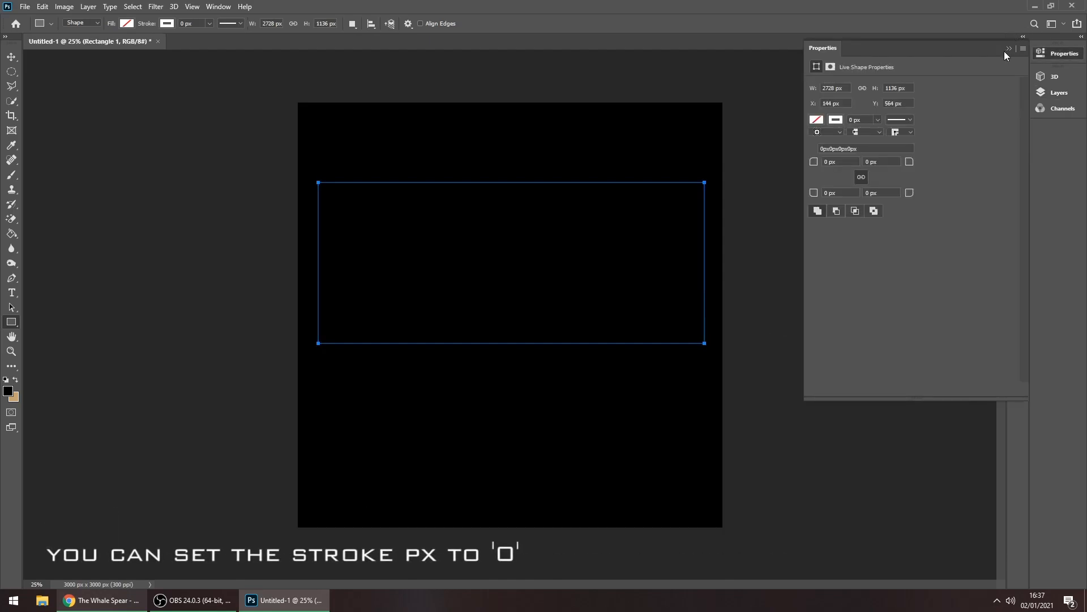
left_click(848, 119)
left_click(1009, 48)
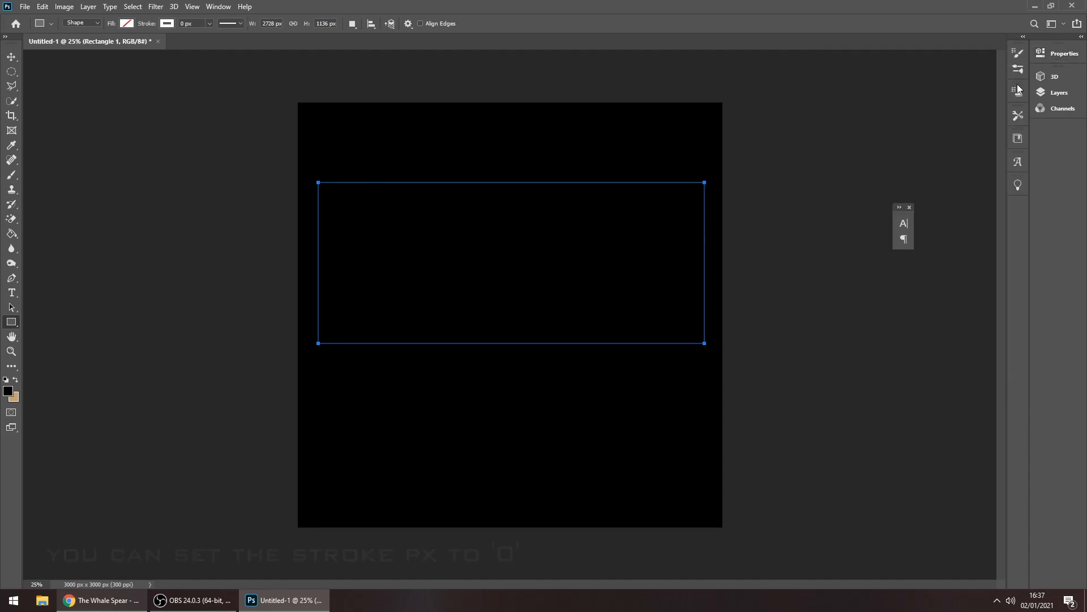
Centre the rectangle horizontally on the canvas and rename its layer Image
left_click(1057, 92)
key("v")
left_click_drag(599, 271, 597, 271)
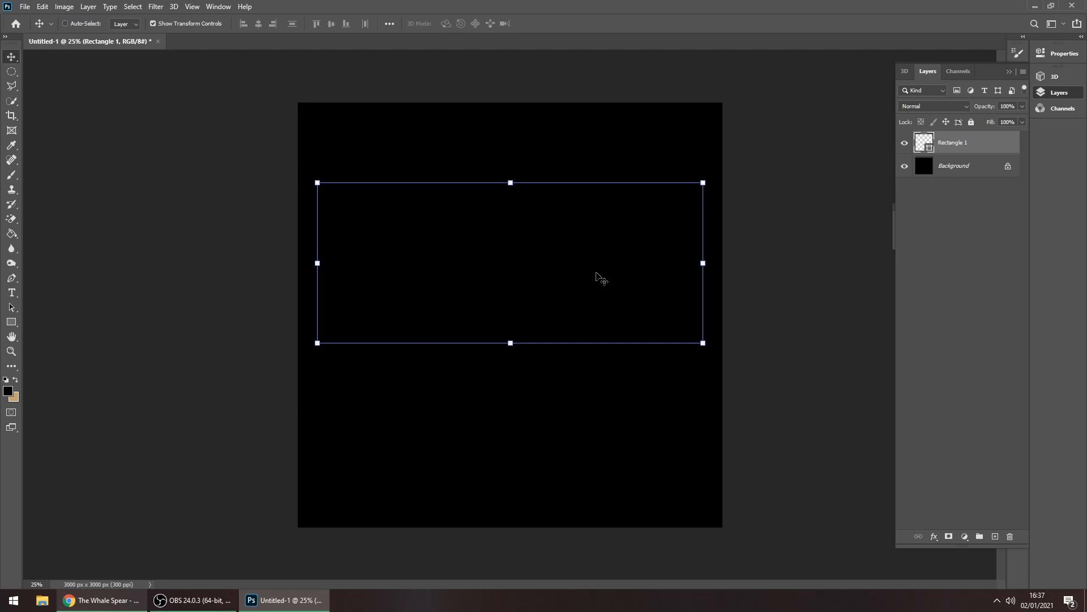
double_click(954, 144)
type("Image")
key("Return")
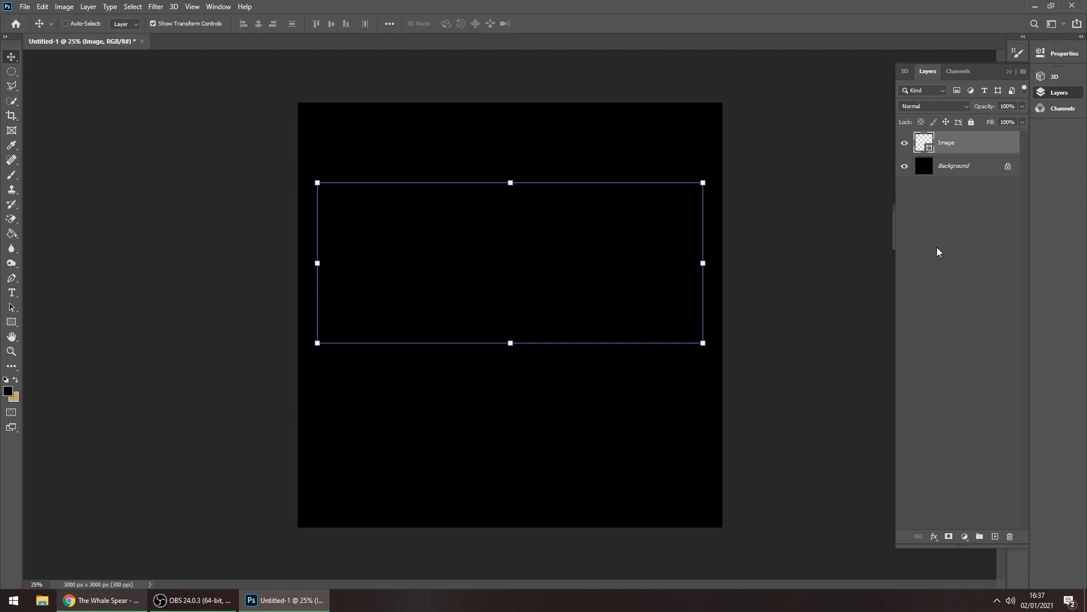
Convert the Image layer to a smart object and open its contents for editing
right_click(985, 141)
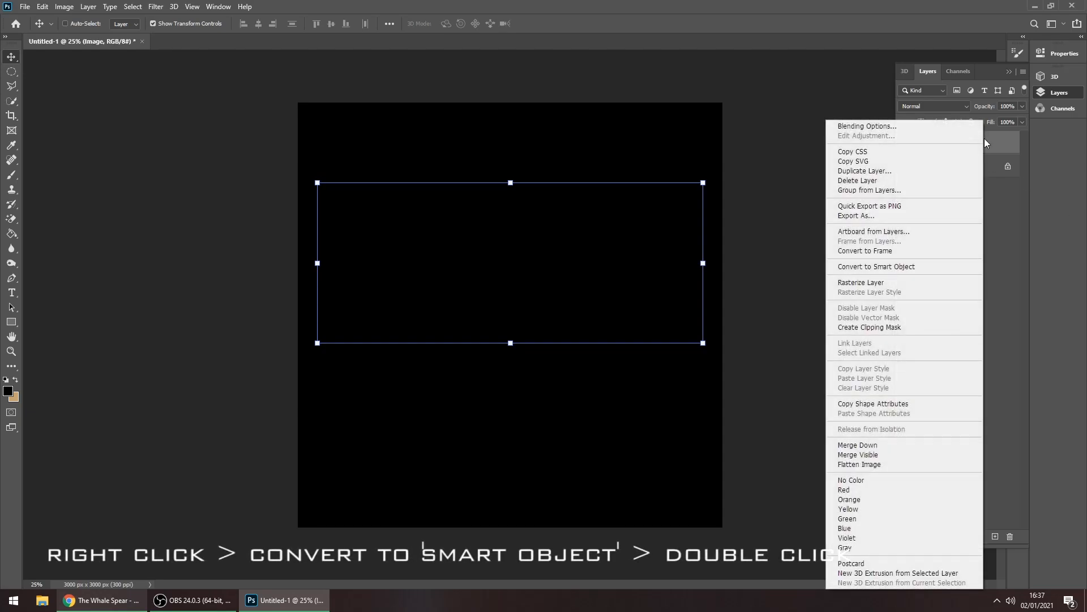
left_click(927, 266)
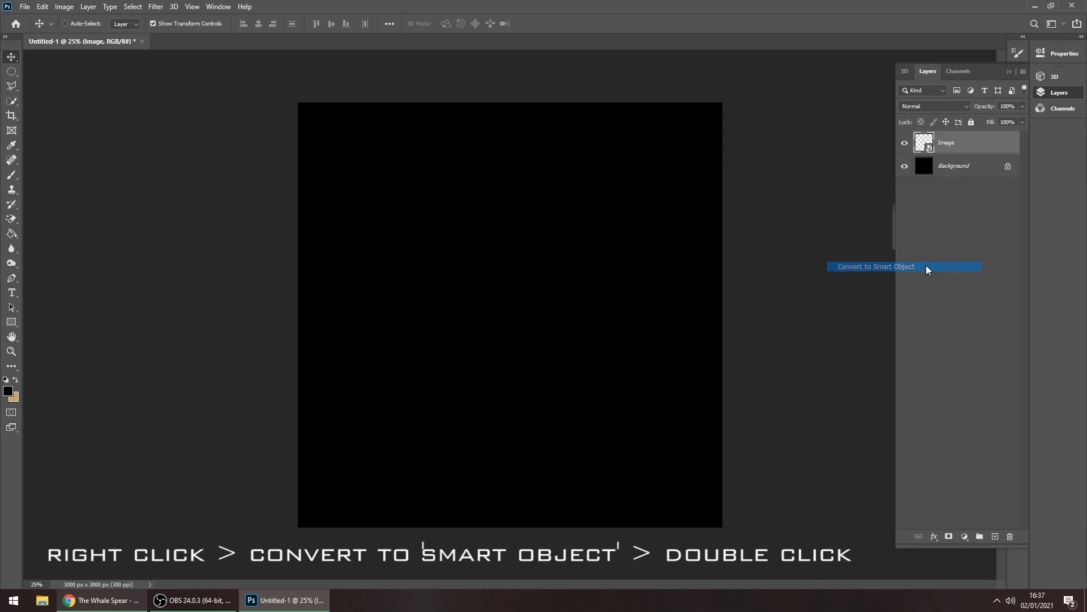
double_click(921, 142)
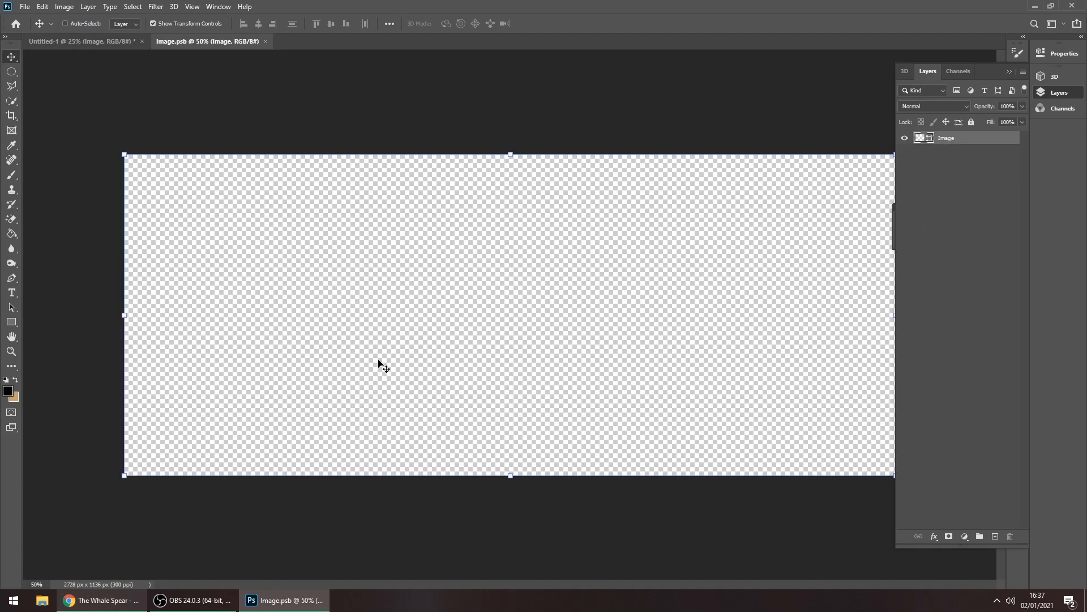
Place the file "Korn - The Nothing (Brian Ziff Photography)" as an embedded image in the smart object
left_click(25, 7)
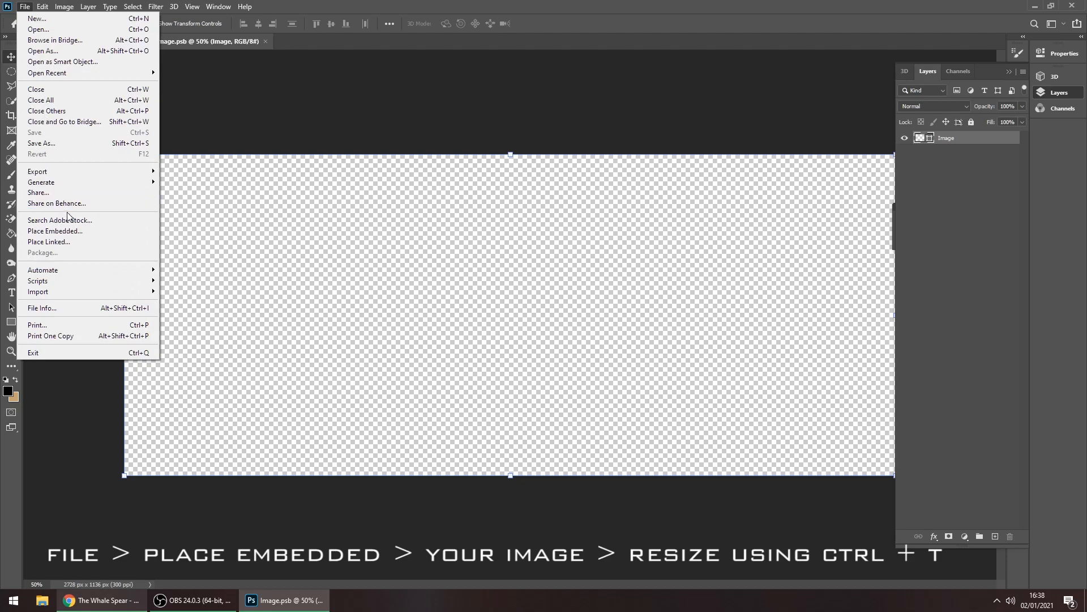
left_click(107, 230)
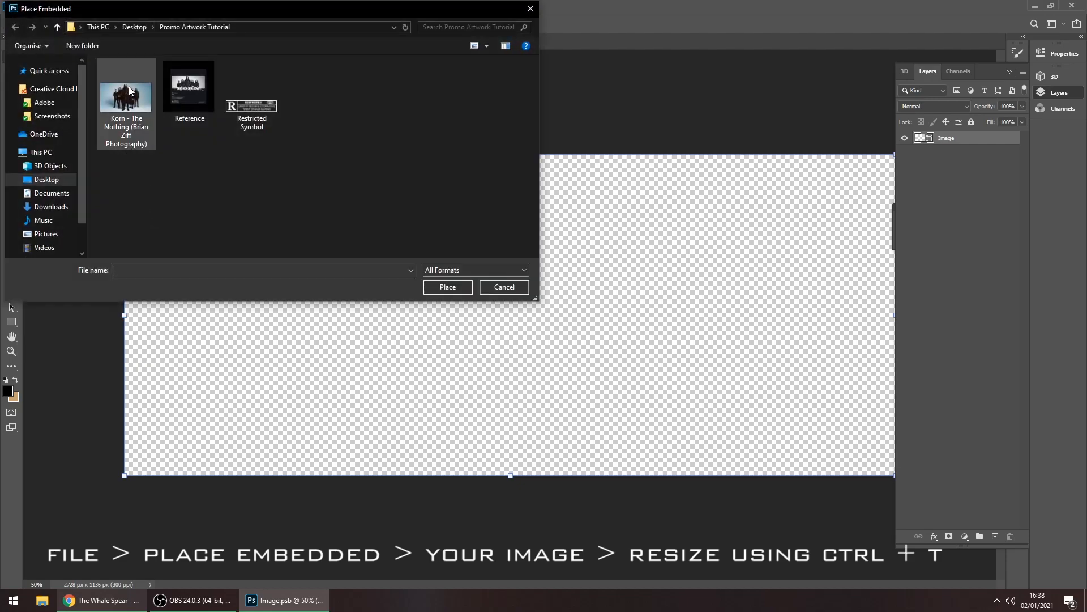
left_click(122, 95)
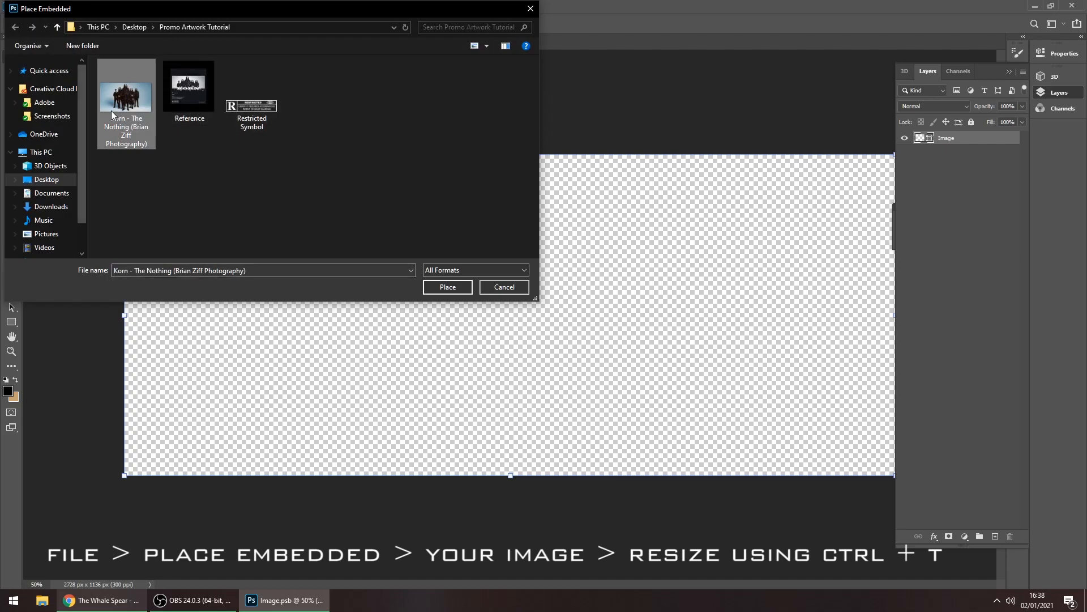
left_click(448, 286)
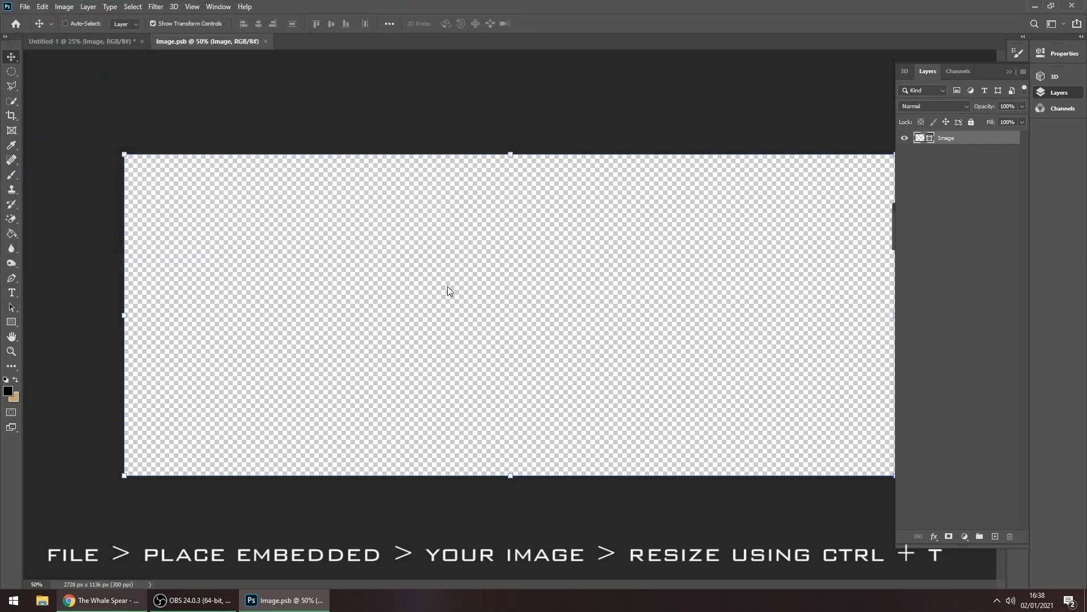
Scale the placed photo to about 42.16% so it fills the frame, and position it with slight headroom above the front man
left_click_drag(511, 154, 511, 107)
left_click_drag(142, 315, 25, 314)
left_click_drag(568, 222, 568, 321)
left_click_drag(510, 142, 510, 136)
left_click_drag(524, 200, 523, 204)
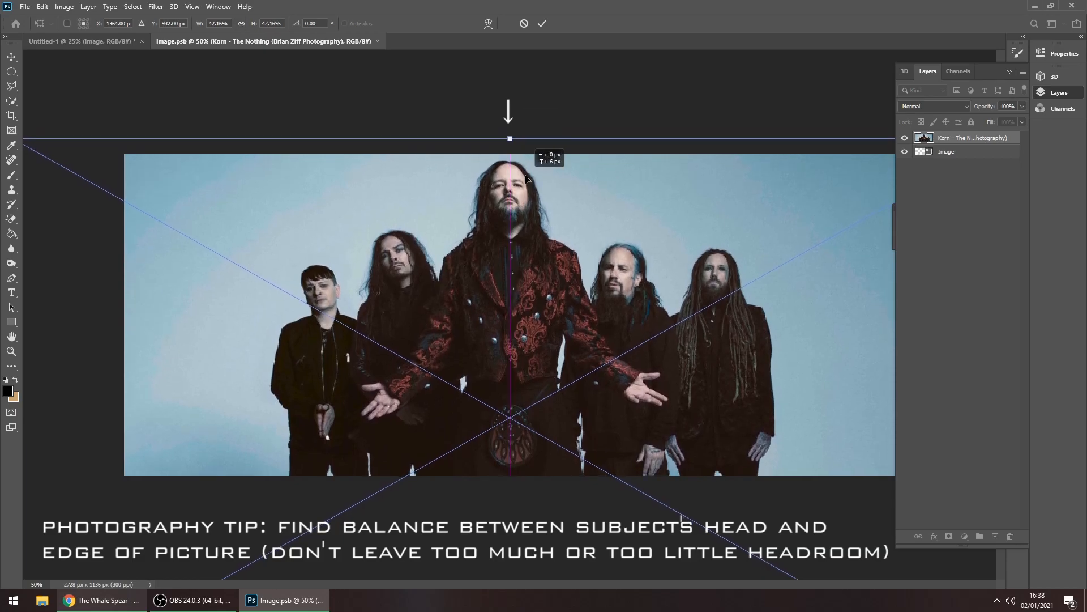
left_click(542, 23)
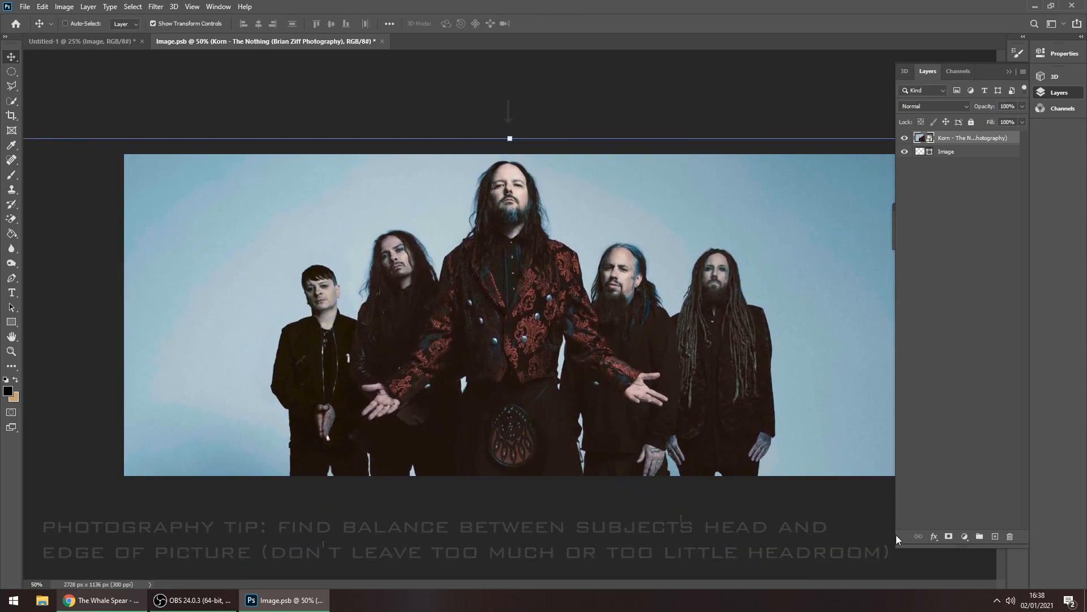
Add a Gradient Map adjustment above the placed photo using the Black, White gradient preset
left_click(965, 537)
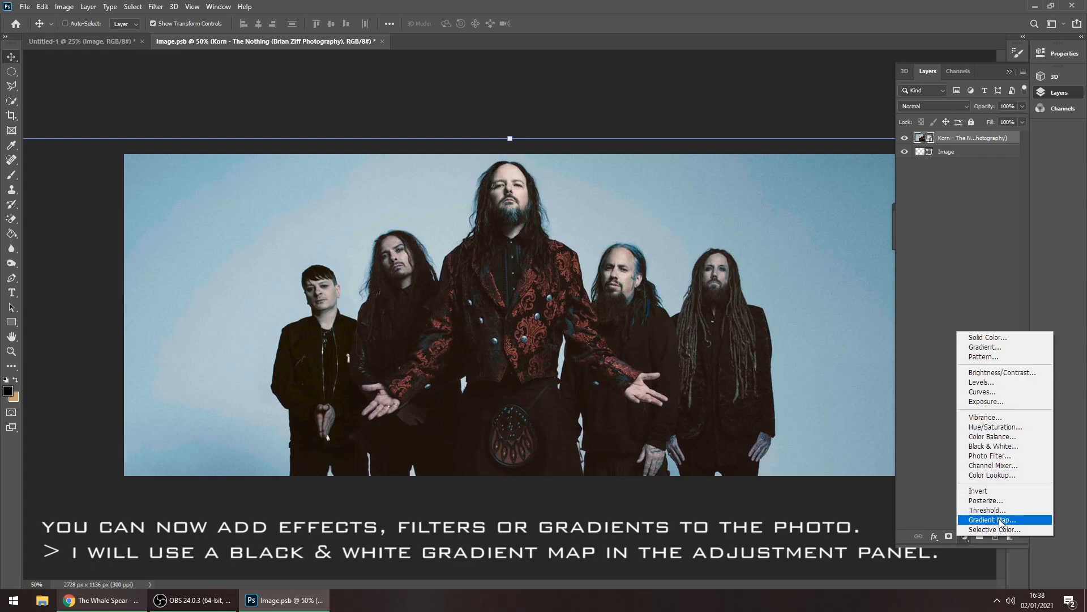
left_click(1028, 521)
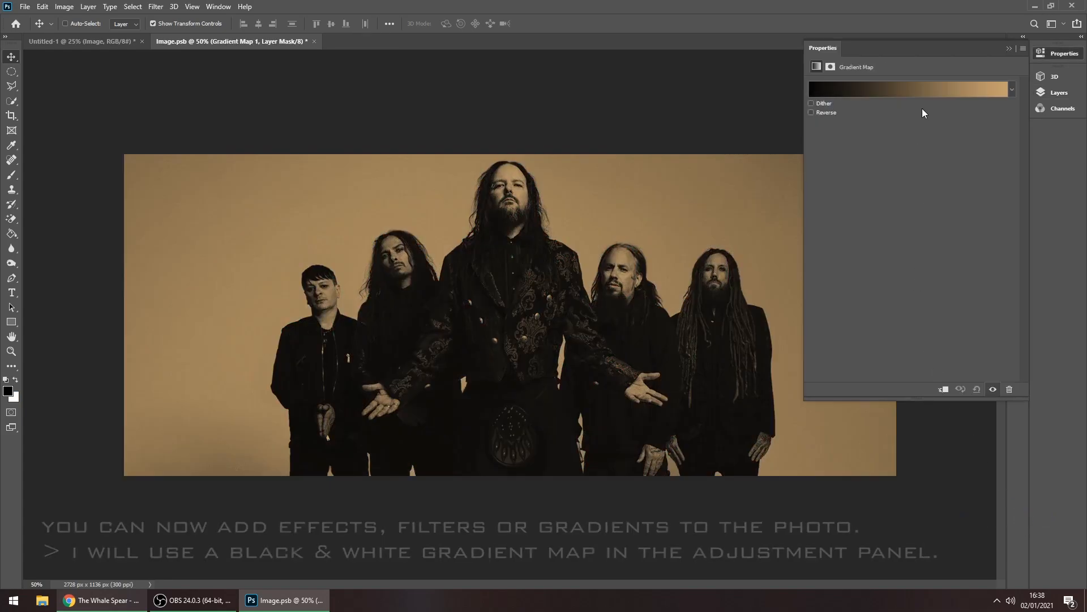
left_click(906, 91)
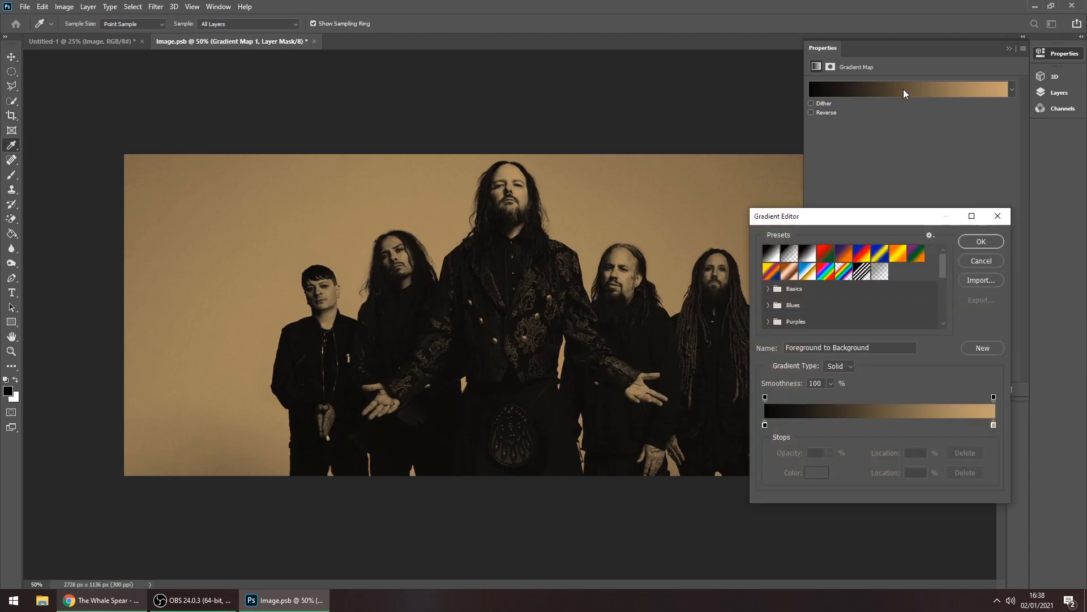
left_click(807, 253)
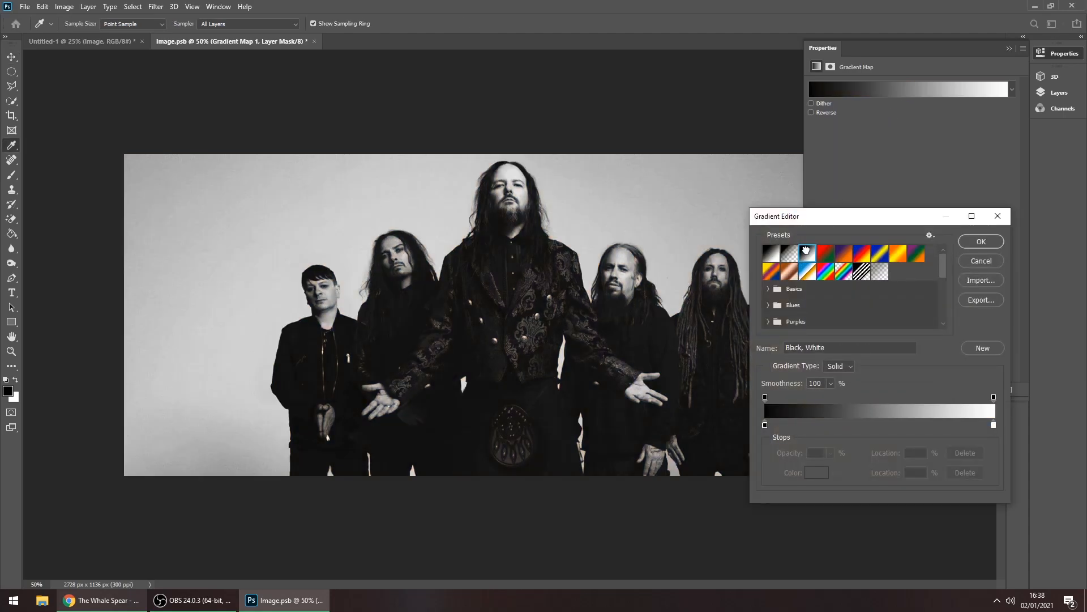
left_click(981, 242)
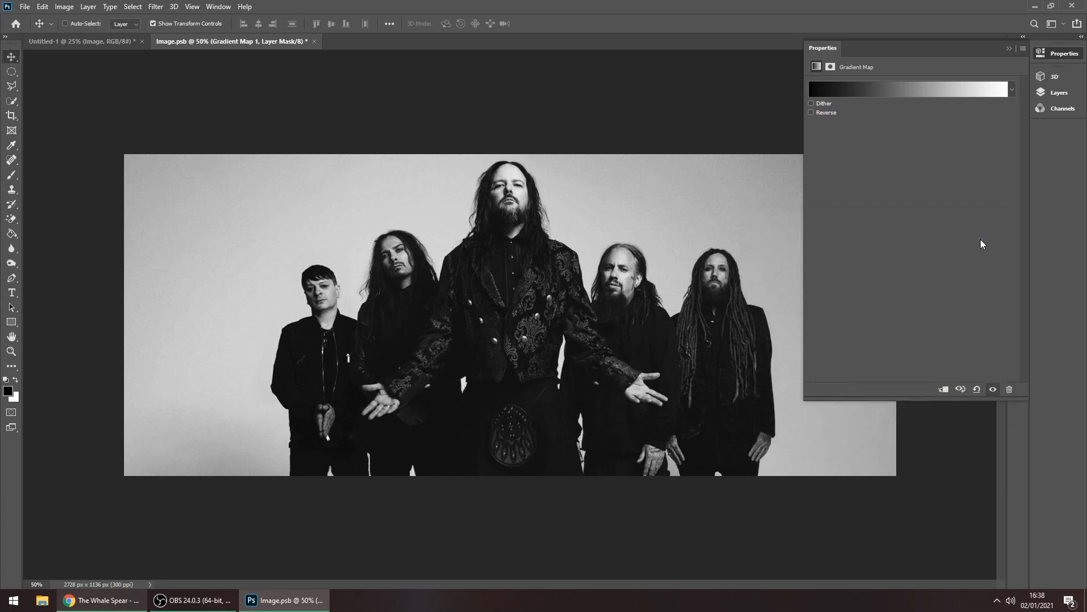
left_click(1009, 48)
left_click(1057, 92)
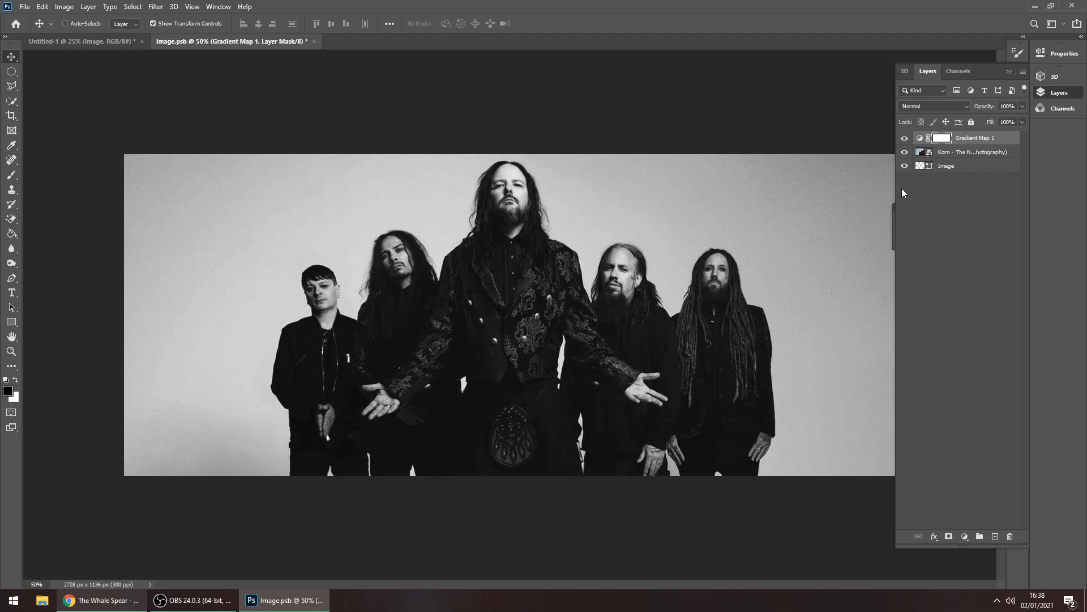
Save the edited smart object contents and close them to return to the main artwork
left_click(24, 7)
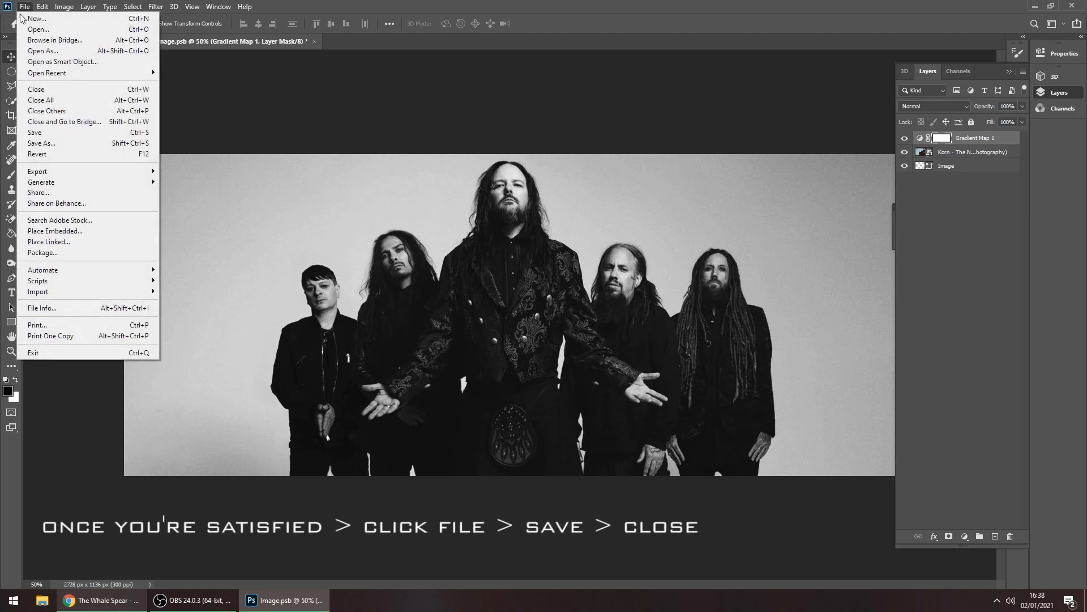
left_click(46, 132)
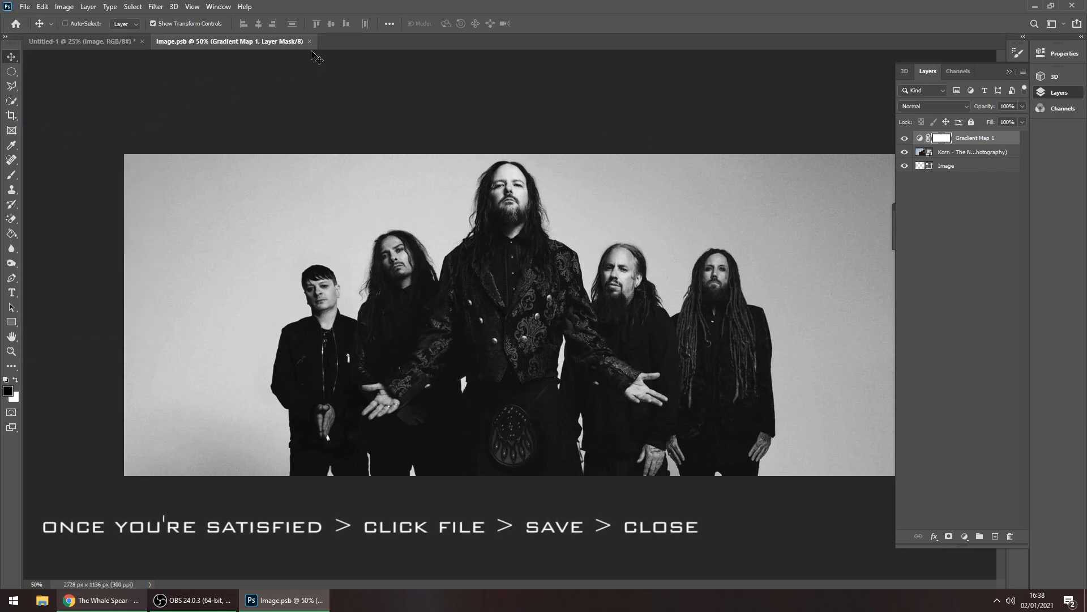
left_click(309, 41)
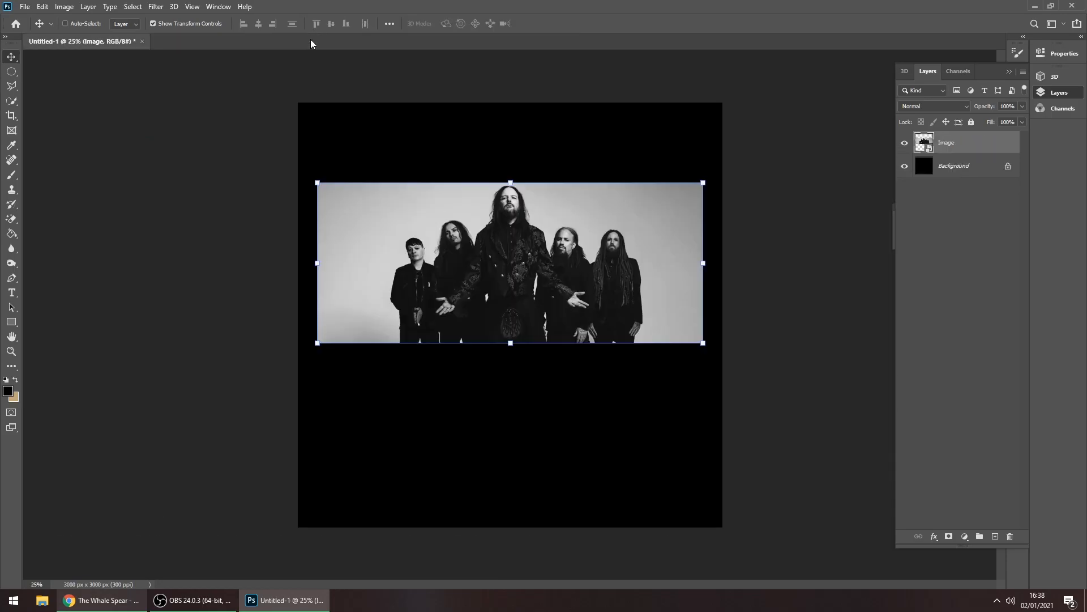
Start a text line on the black area below the photo and set its font to Blackoak Std
left_click(12, 292)
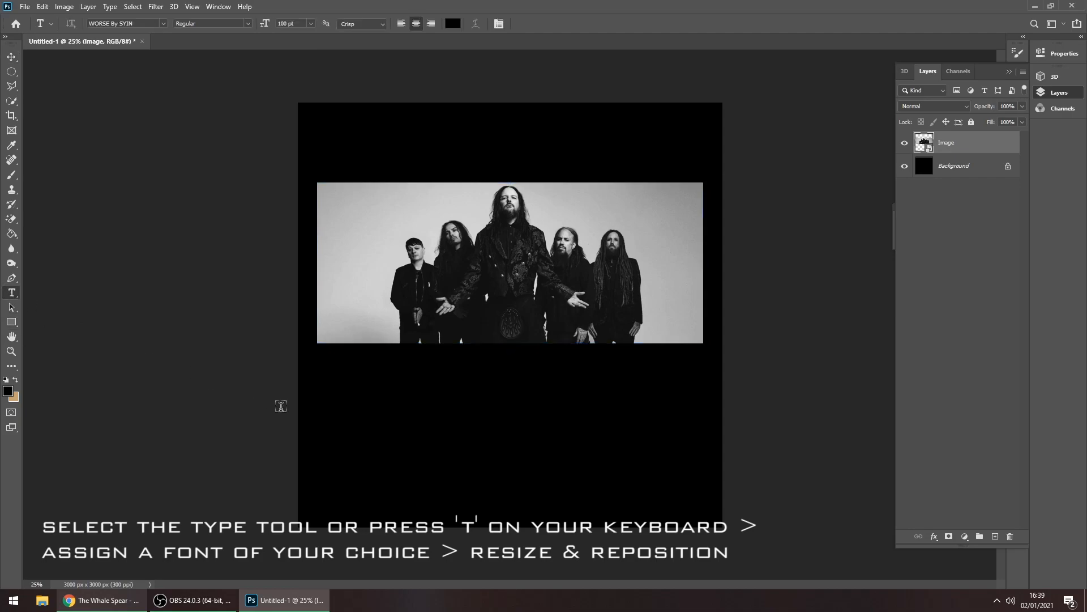
left_click(457, 406)
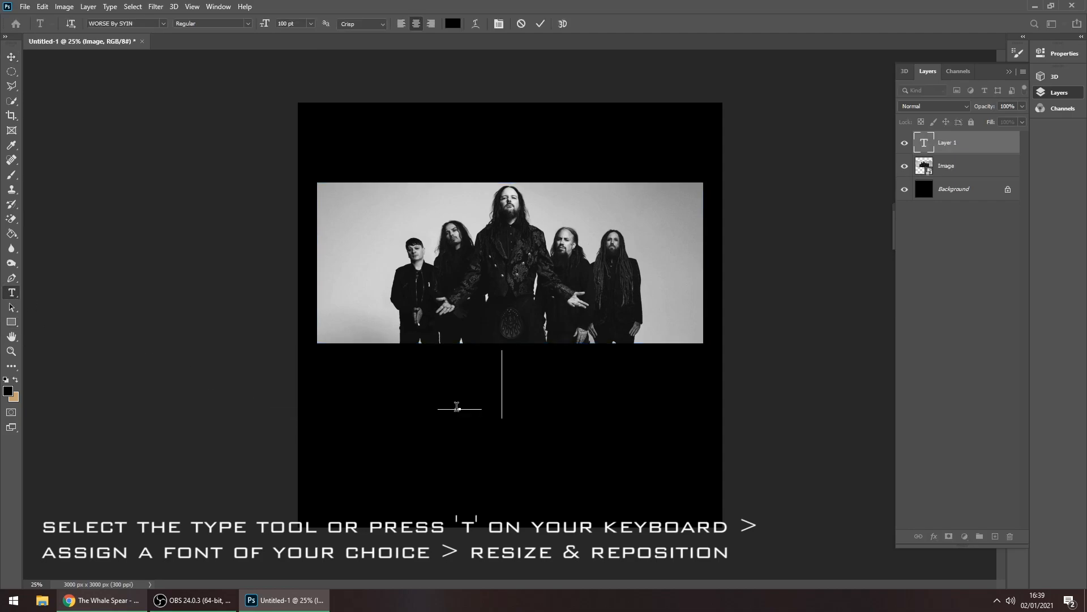
left_click(163, 24)
scroll(312, 144, "down", 10)
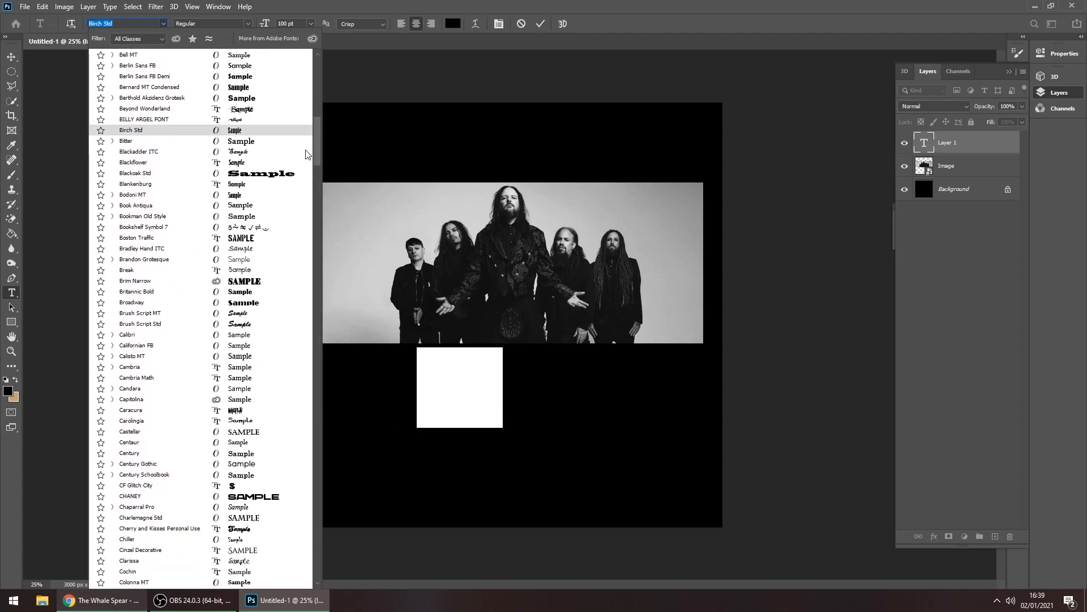
left_click(136, 173)
Enter KORN in white (ffffff) at 72 pt and place it across the photo's lower edge
left_click(453, 23)
type("ded4d4")
type("ffffff")
left_click(940, 202)
left_click(311, 23)
left_click(311, 165)
left_click(541, 24)
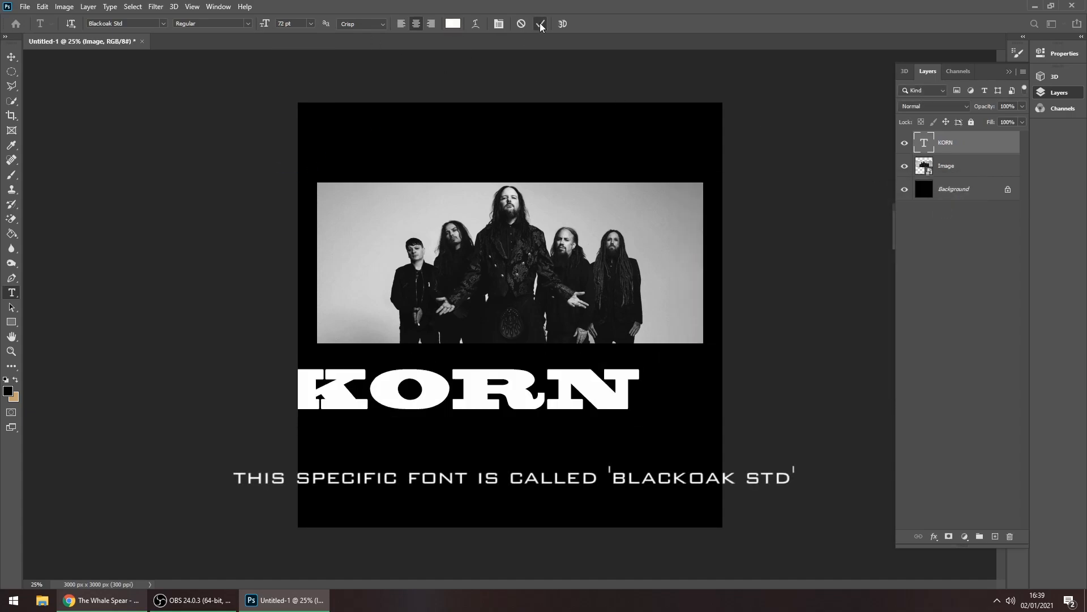
left_click_drag(550, 391, 600, 346)
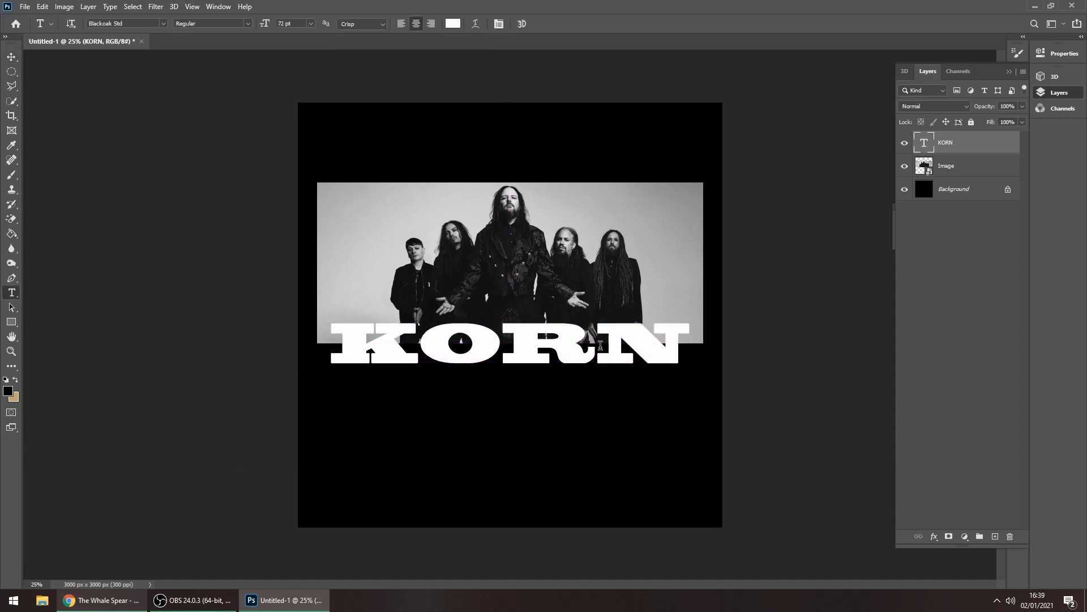
Select the KORN text for editing and set its font size to 60 pt
double_click(600, 345)
key("ctrl+t")
left_click(824, 253)
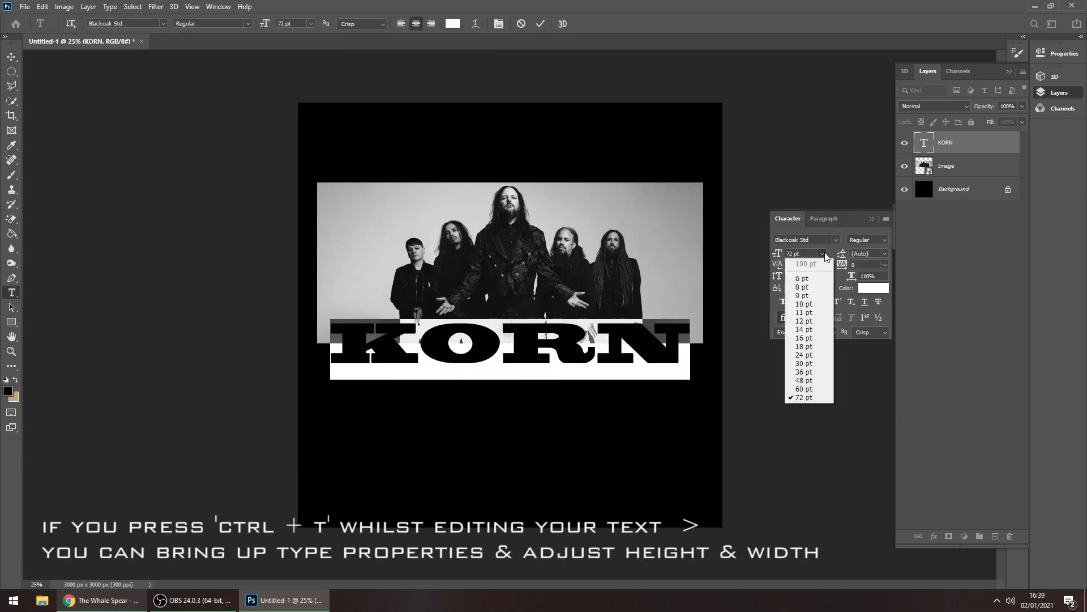
left_click(804, 388)
Set the KORN text's vertical scale to 110% and its horizontal scale to 105%
left_click_drag(778, 276, 777, 273)
type("120")
key("Return")
type("110")
key("Return")
left_click(873, 276)
type("100")
key("Return")
type("105")
key("Return")
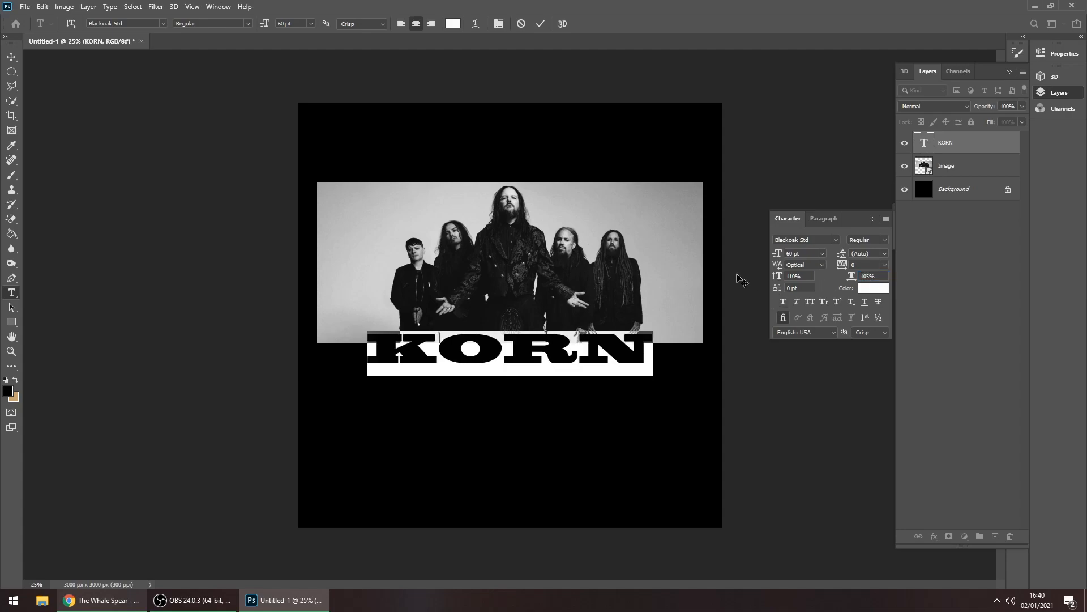
left_click(540, 23)
Duplicate the KORN text and place the copy directly below the original
key("z")
left_click_drag(531, 353, 500, 418)
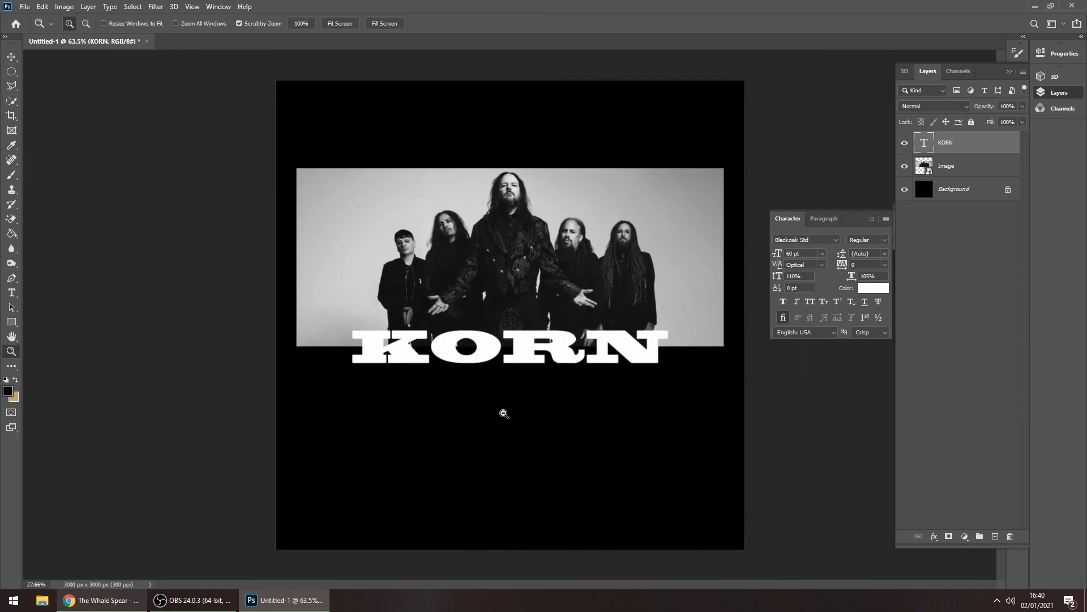
key("v")
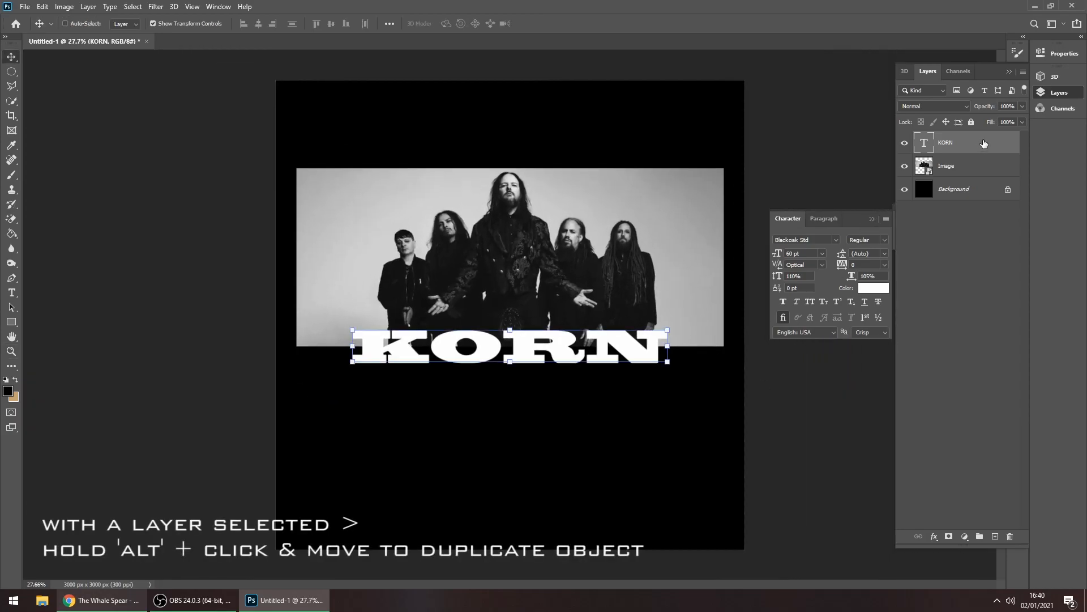
left_click_drag(549, 346, 547, 410)
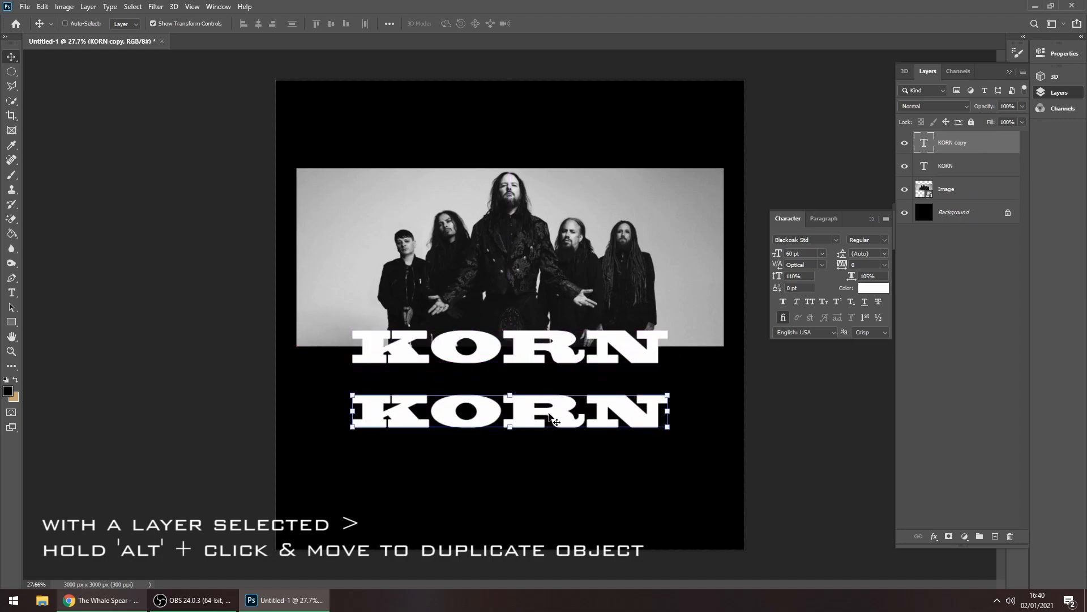
Replace the copied text with "the nothing" and set its font to WORSE By SYIN
key("t")
left_click(506, 412)
key("ctrl+a")
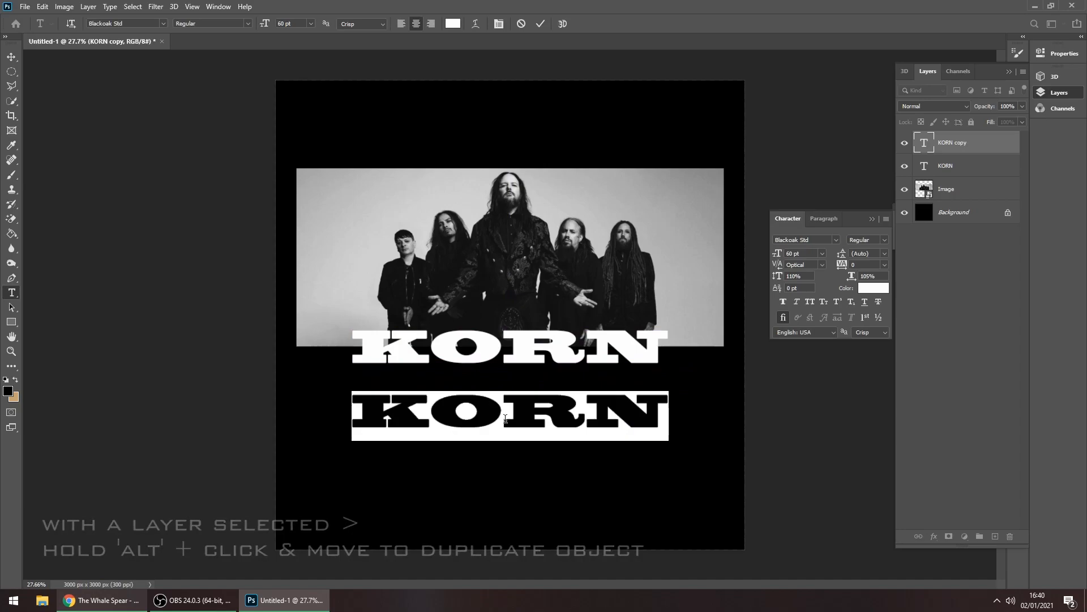
type("the nothing")
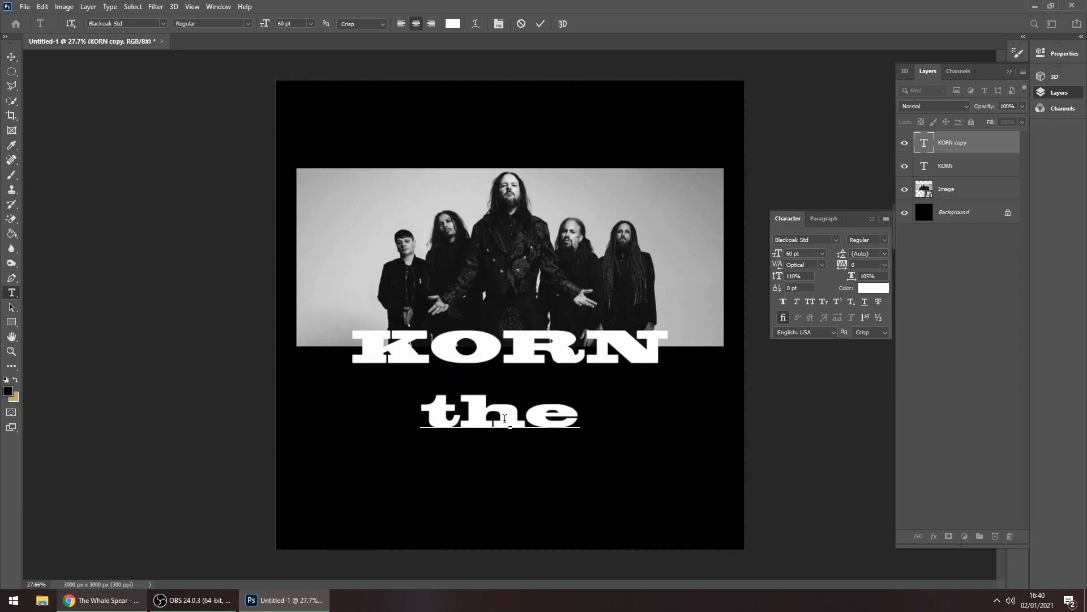
key("ctrl+a")
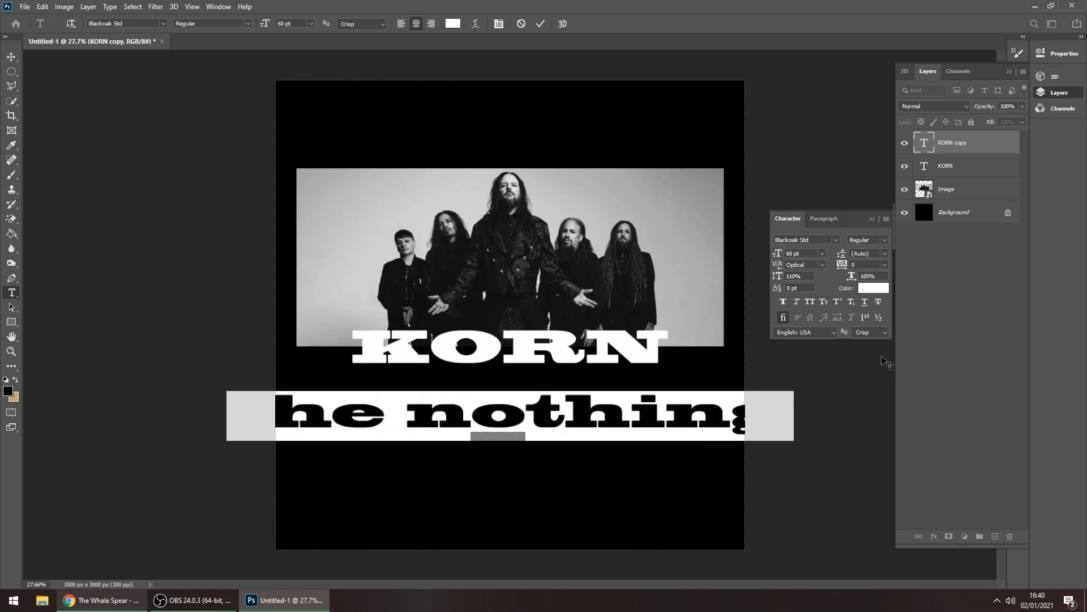
left_click(836, 240)
left_click_drag(1010, 282, 1006, 547)
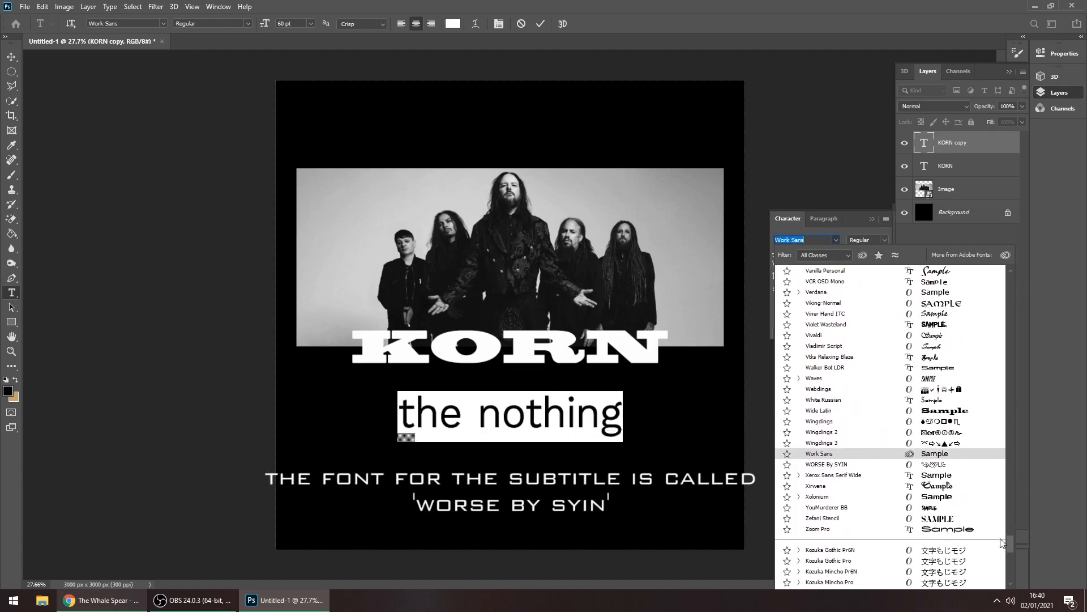
left_click(880, 464)
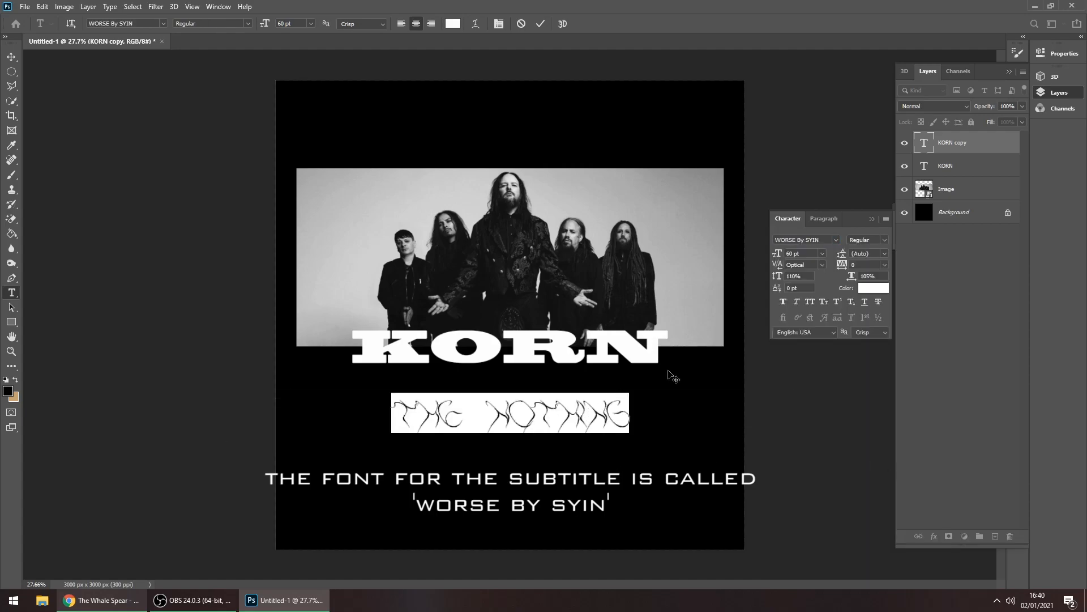
Set the subtitle "the nothing" to 95 pt with a horizontal scale of 100%
left_click(822, 254)
left_click(820, 397)
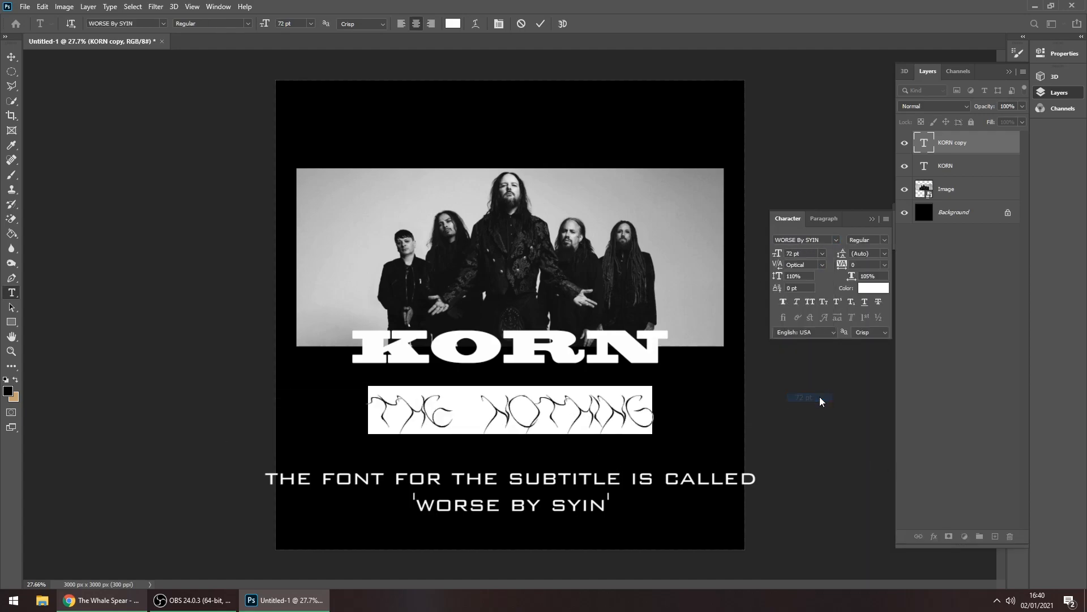
type("90")
key("Return")
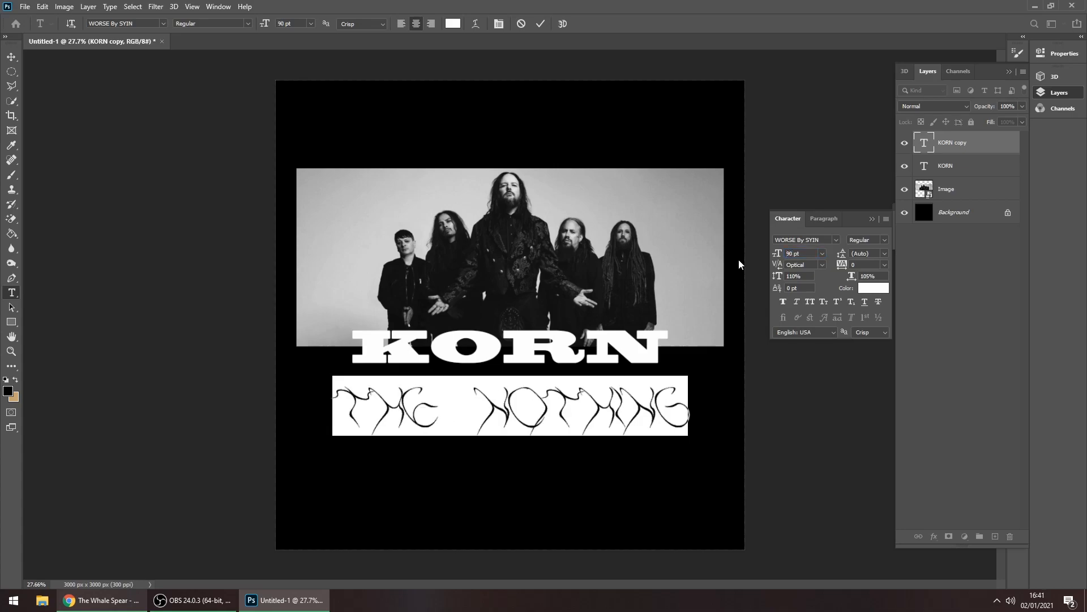
type("9")
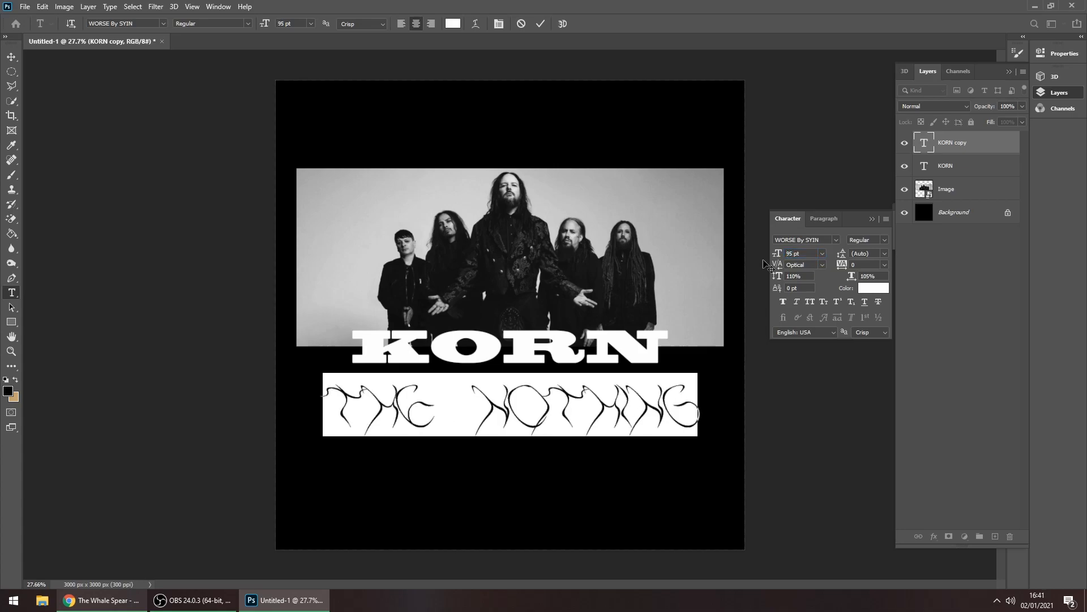
left_click(866, 276)
type("100")
key("Return")
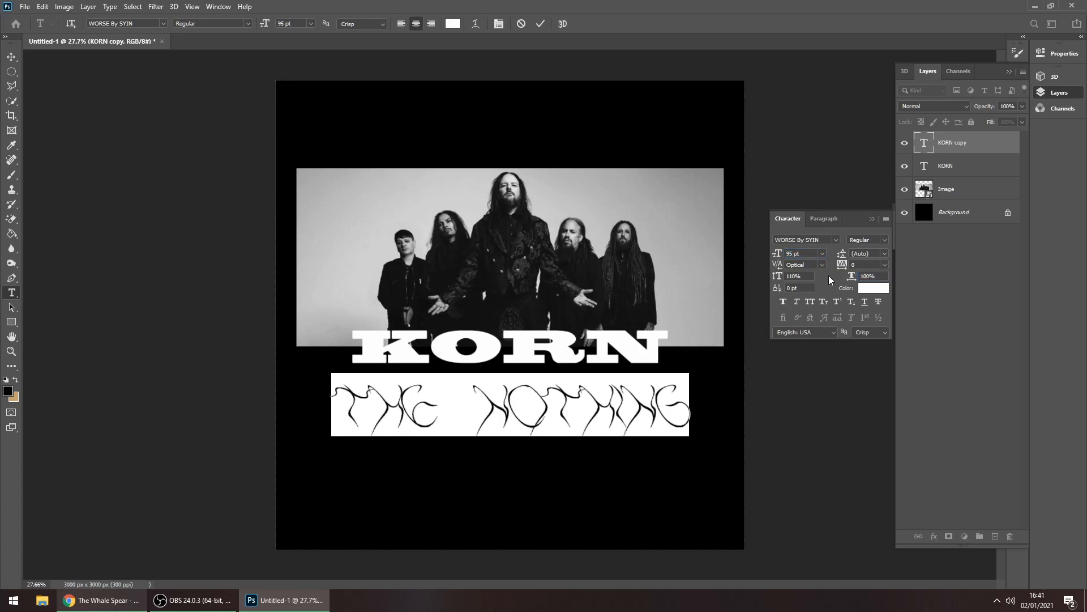
left_click(540, 24)
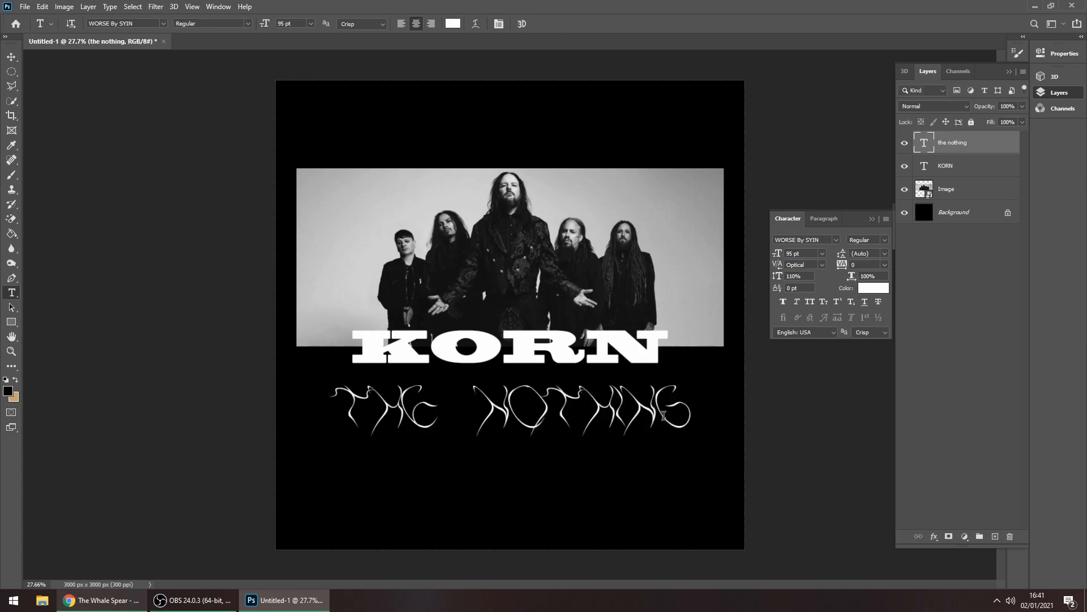
Move the "the nothing" layer beneath the KORN layer and position its text directly behind the KORN lettering
left_click_drag(982, 139, 977, 179)
key("v")
left_click_drag(644, 420, 622, 427)
Enlarge the "the nothing" text to 100 pt and set its horizontal scale to 105%
key("z")
key("t")
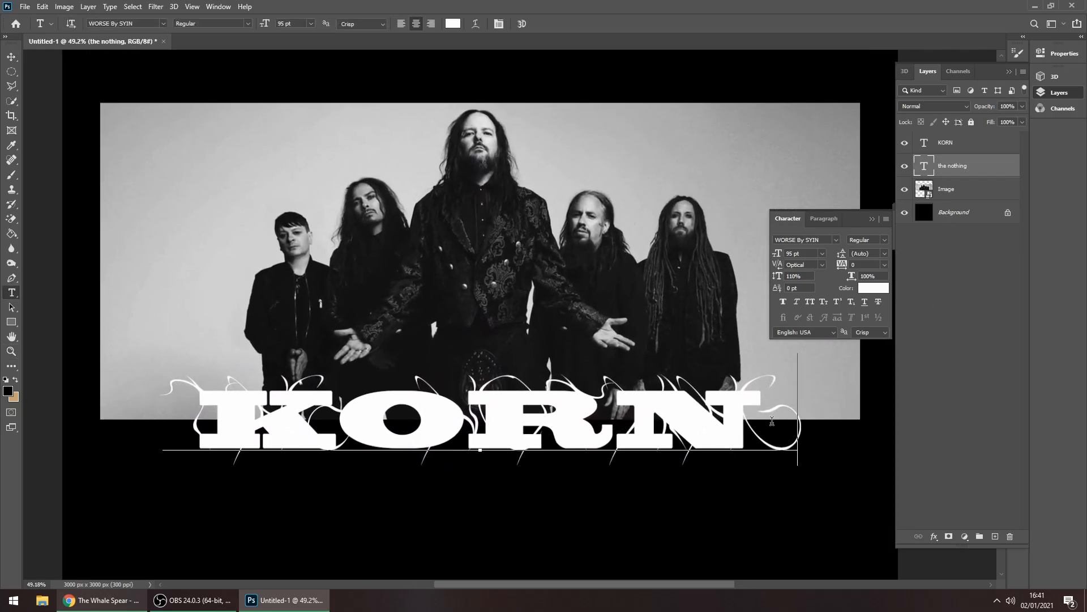
double_click(772, 421)
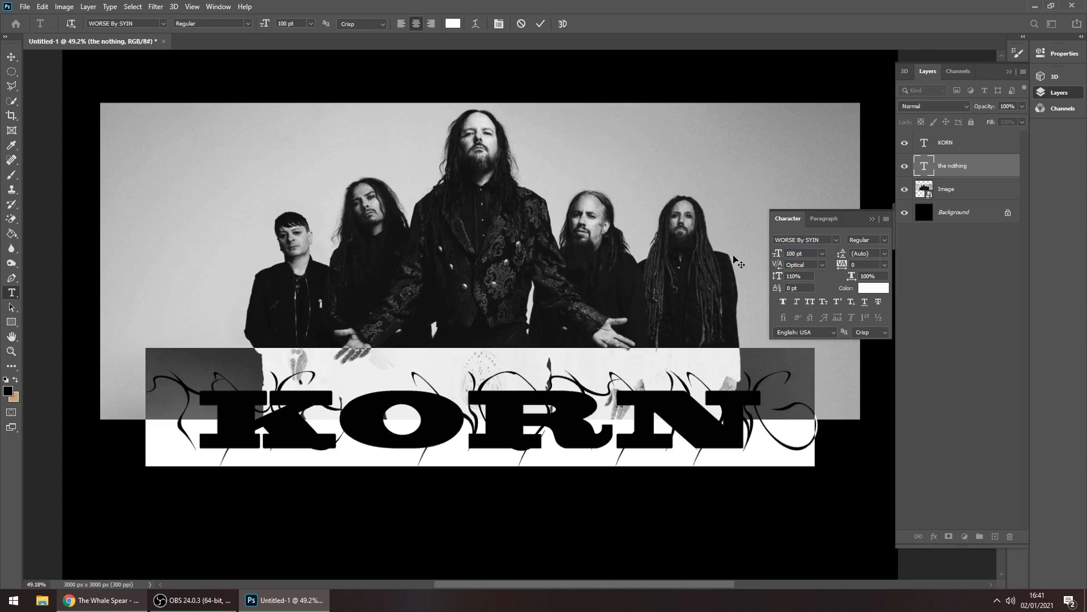
type("105")
key("Return")
left_click(541, 24)
Nudge the "the nothing" text slightly downward behind the KORN title
key("v")
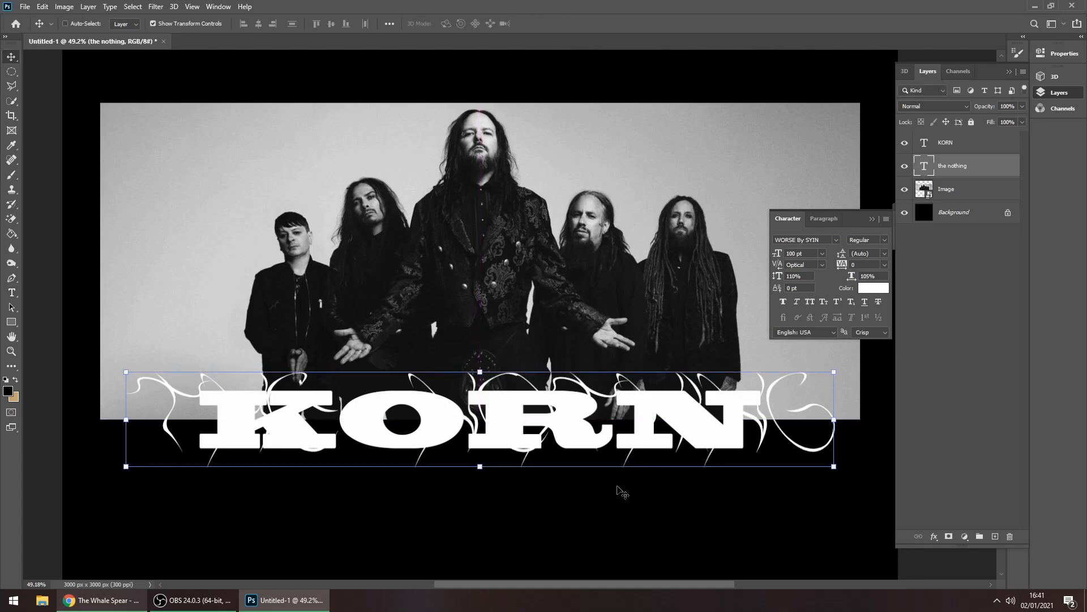
scroll(623, 492, "down", 2)
scroll(592, 482, "up", 2)
key("Down")
key("Down")
key("Down")
key("Down")
key("Down")
key("Down")
key("Down")
key("Down")
key("z")
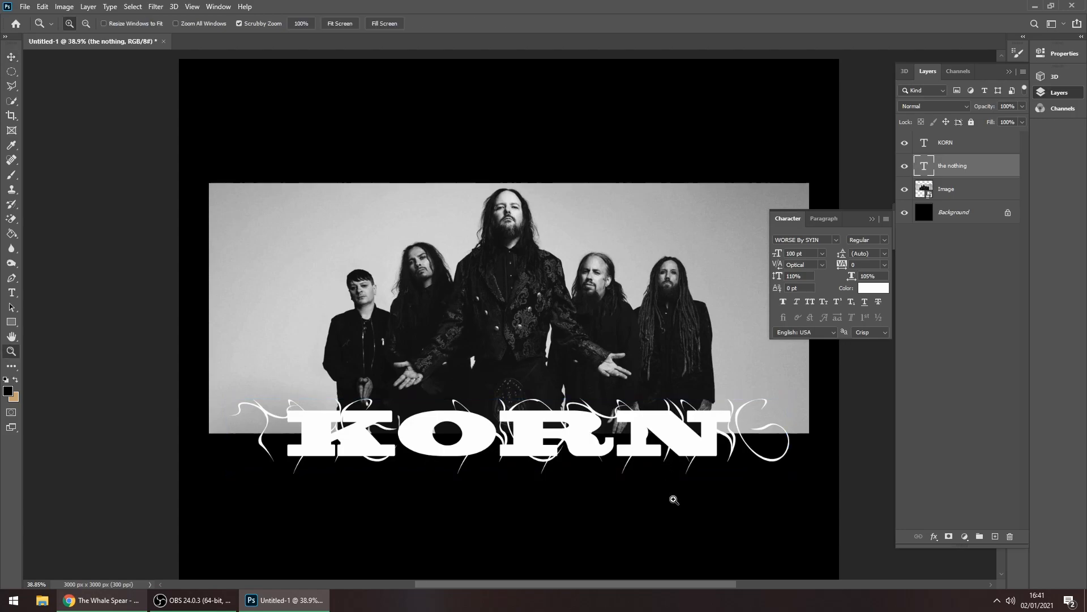
scroll(674, 497, "down", 1)
Put away the character settings and show the rulers around the canvas
left_click(873, 218)
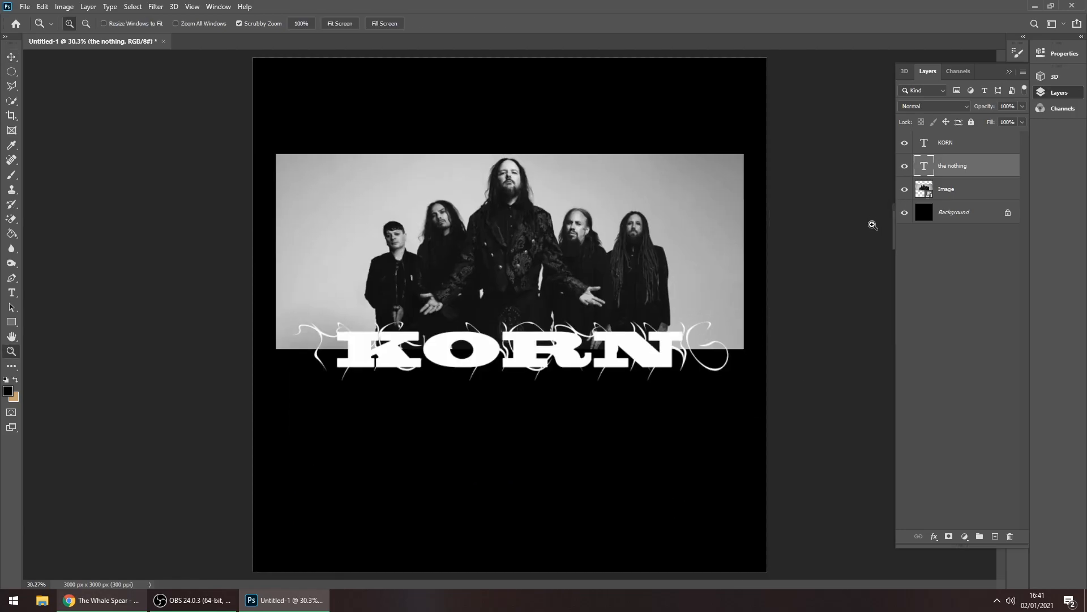
key("v")
key("ctrl+r")
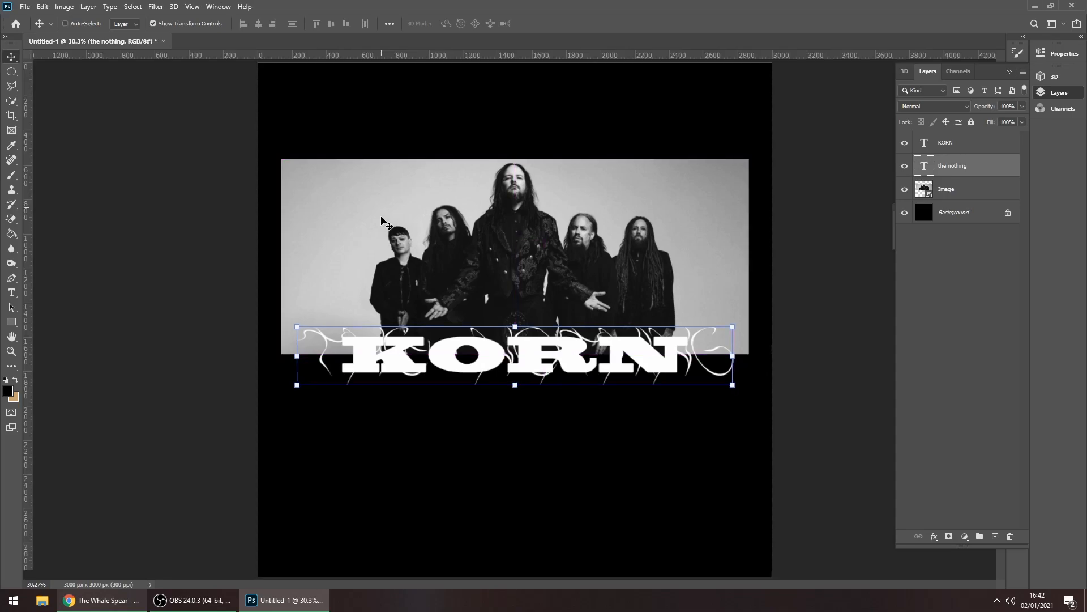
Add two vertical guides, one along each side edge of the band photo
left_click_drag(25, 256, 281, 251)
left_click_drag(27, 289, 749, 291)
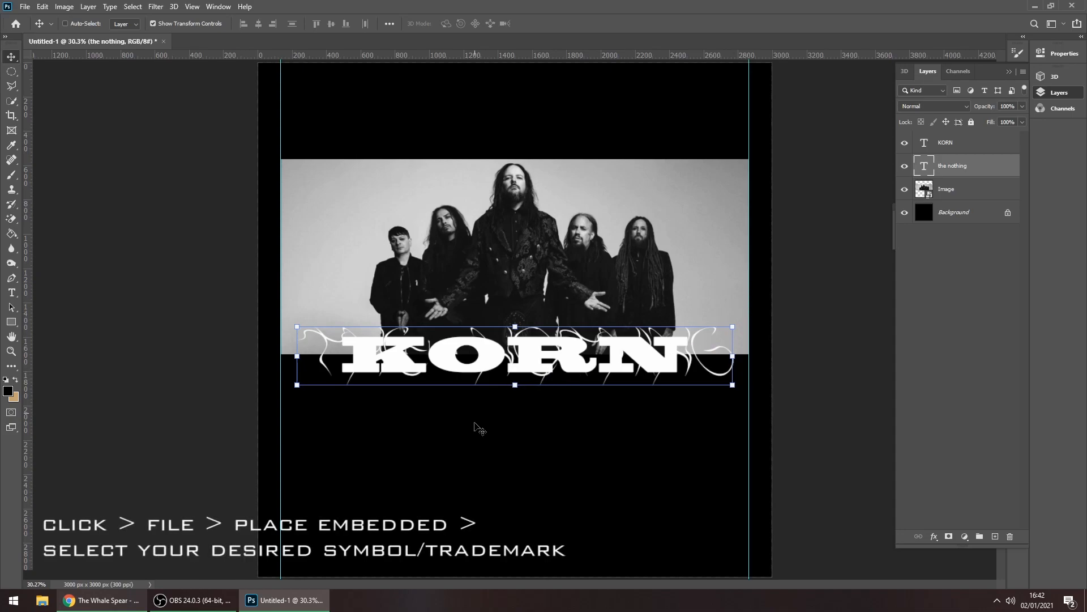
Place the Restricted Symbol file as an embedded image, scaled down and positioned near the lower-left corner of the artwork
left_click(25, 6)
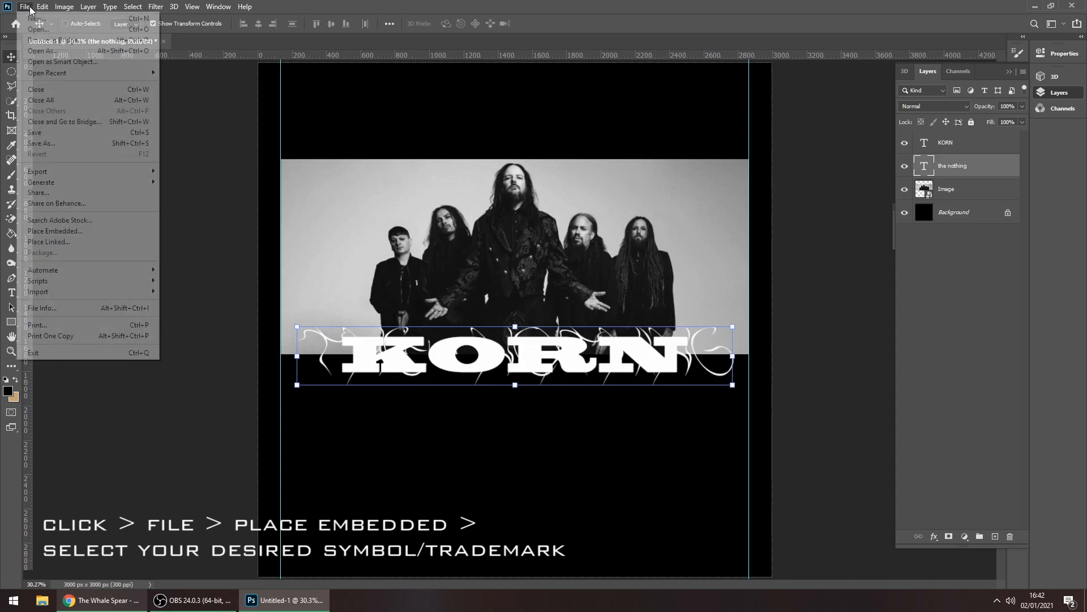
left_click(119, 232)
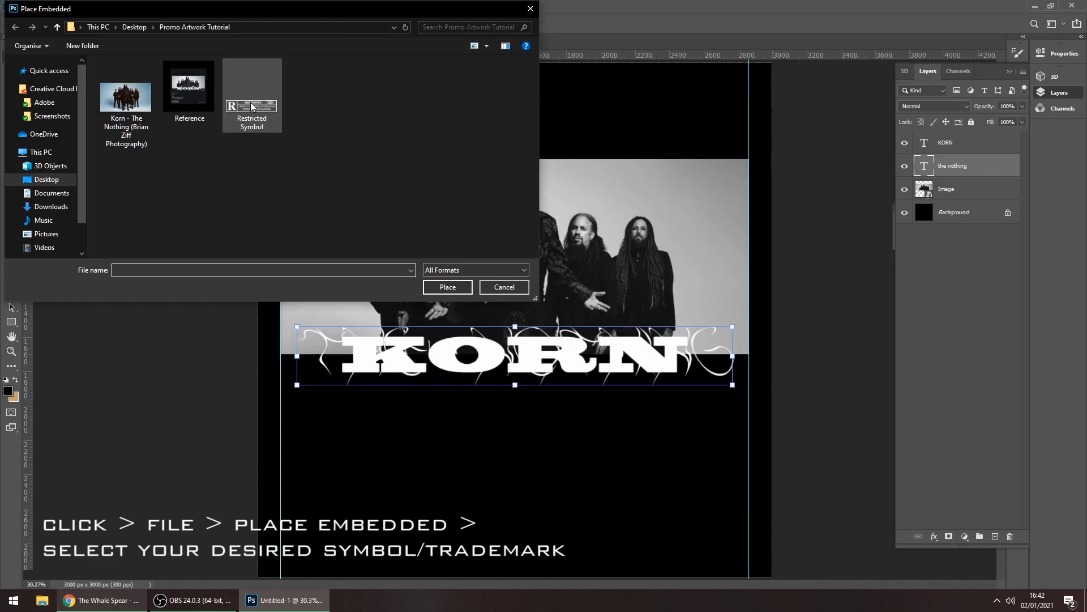
left_click(447, 286)
left_click_drag(779, 261, 389, 457)
left_click(542, 23)
key("z")
left_click_drag(512, 58, 541, 511)
left_click_drag(553, 345, 527, 439)
Add an 18 pt text reading "DESIGN CHALLENGE" in the black area above the photo
left_click_drag(463, 145, 498, 141)
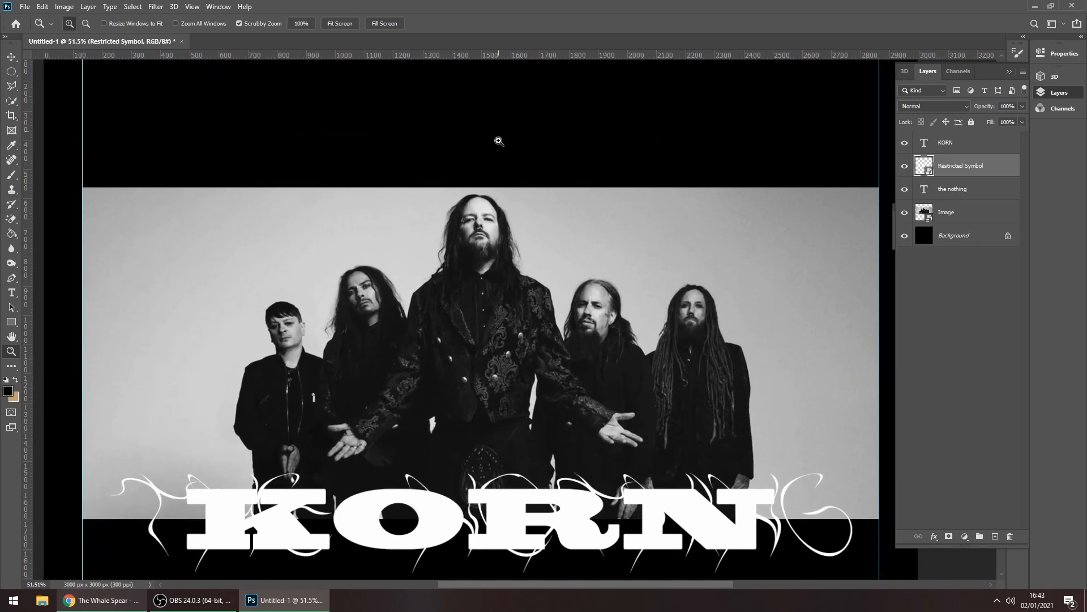
left_click(11, 293)
left_click(151, 128)
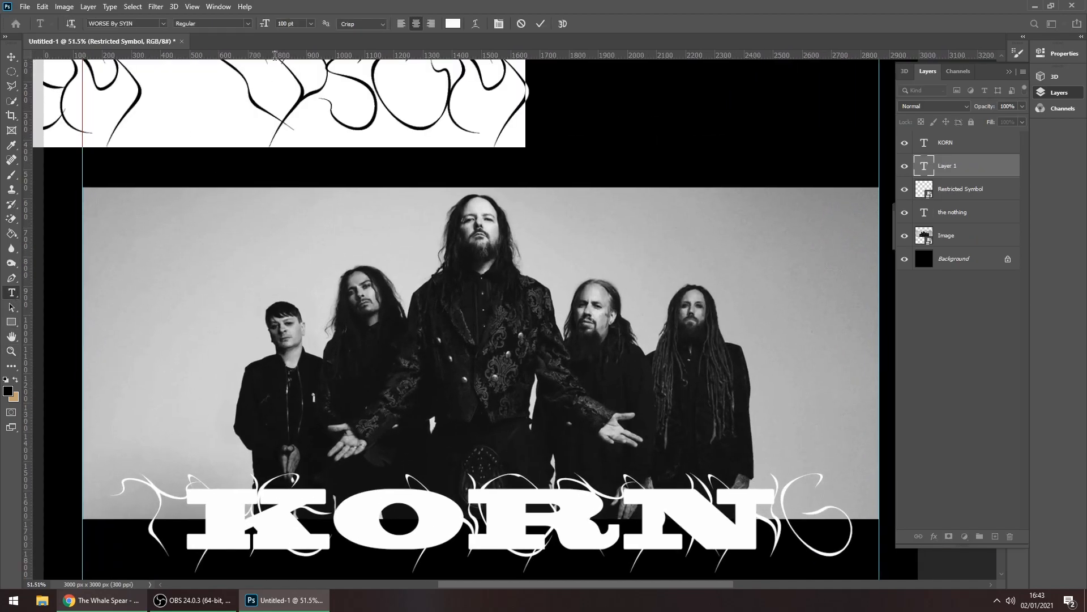
left_click(311, 23)
left_click(307, 117)
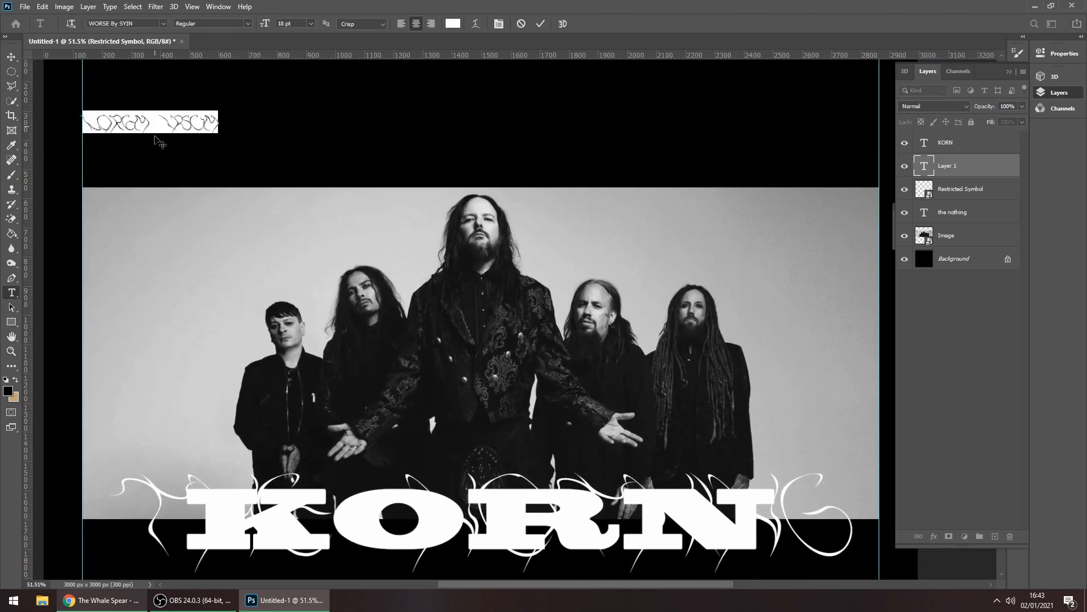
type("tESIGN CHALLENGE")
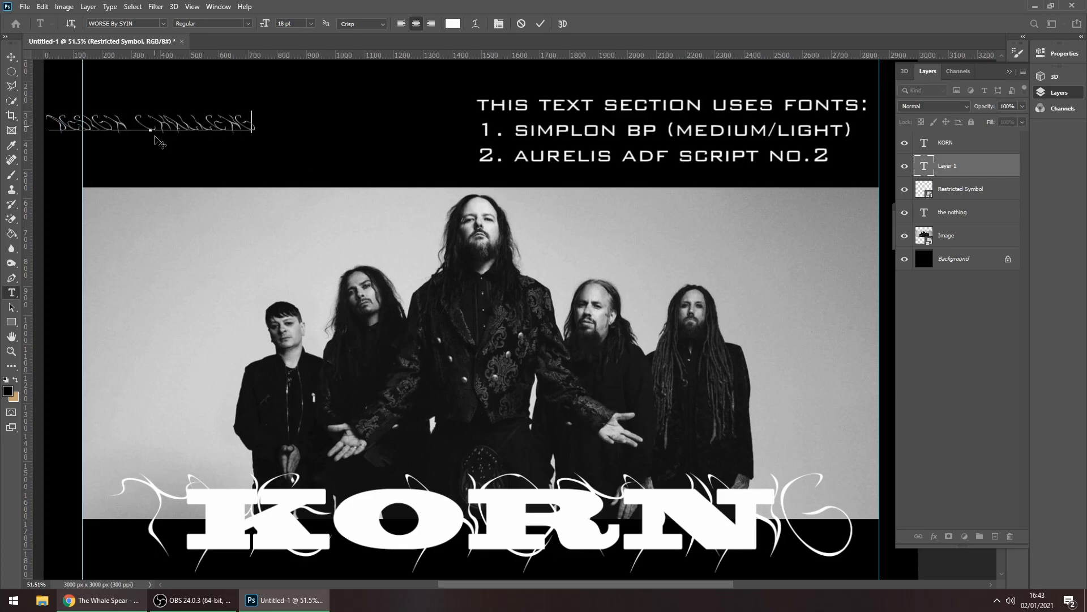
Set the DESIGN CHALLENGE text to Simplon BP Medium at 14 pt and move it to the left guide just above the photo
key("ctrl+a")
left_click_drag(170, 120, 219, 168)
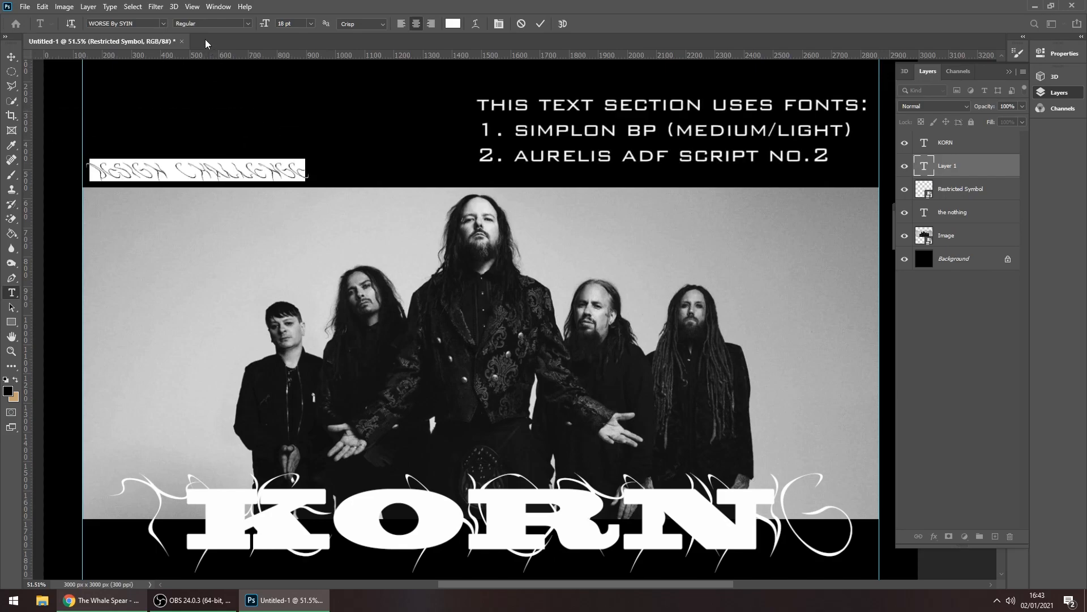
type("SIMPL")
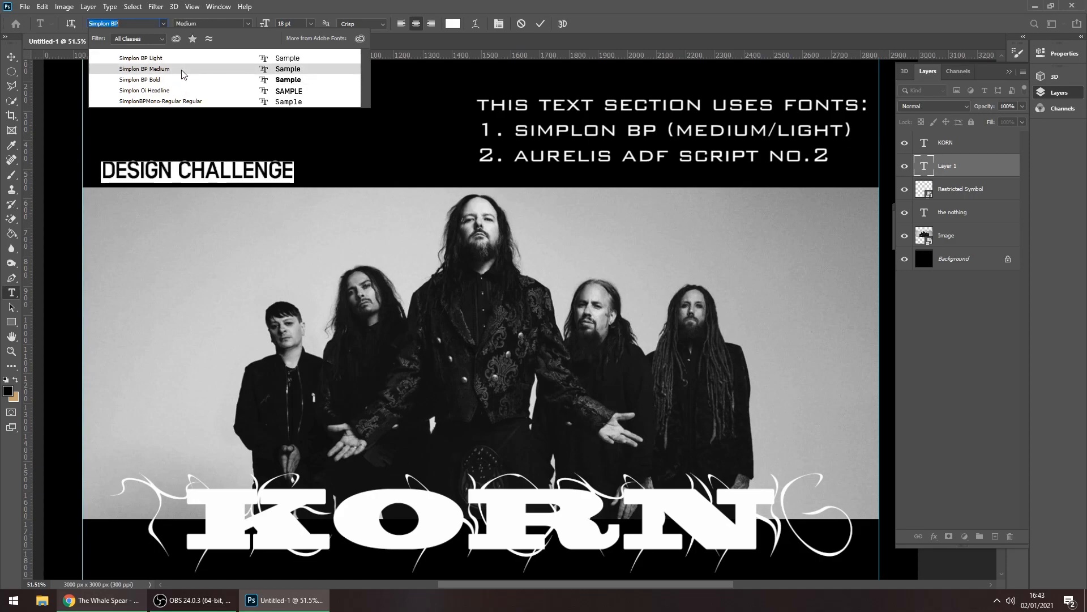
left_click(181, 69)
left_click(310, 23)
left_click(300, 101)
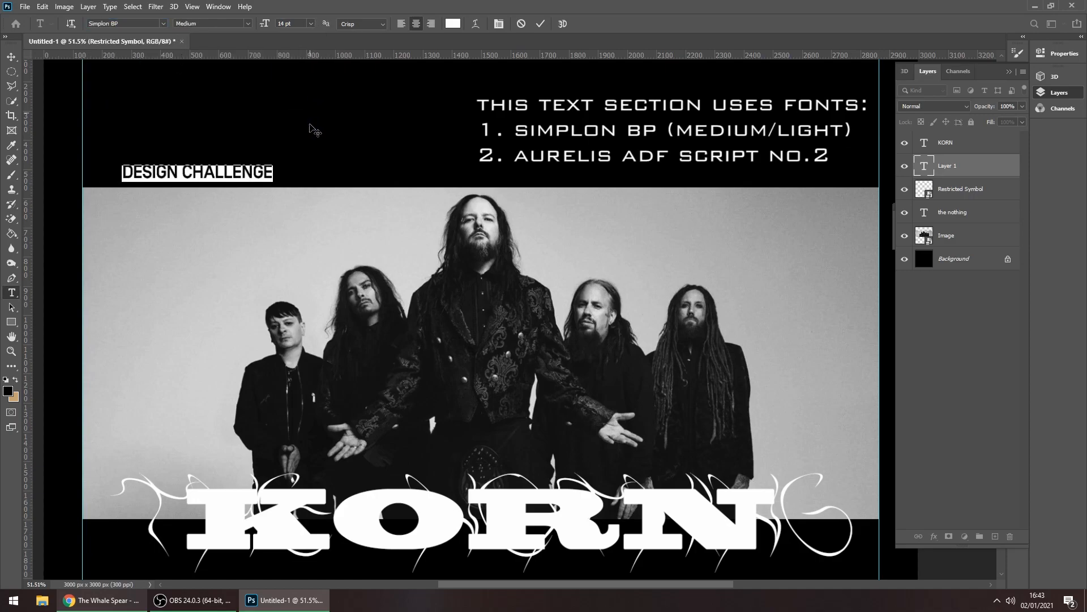
left_click_drag(205, 175, 237, 167)
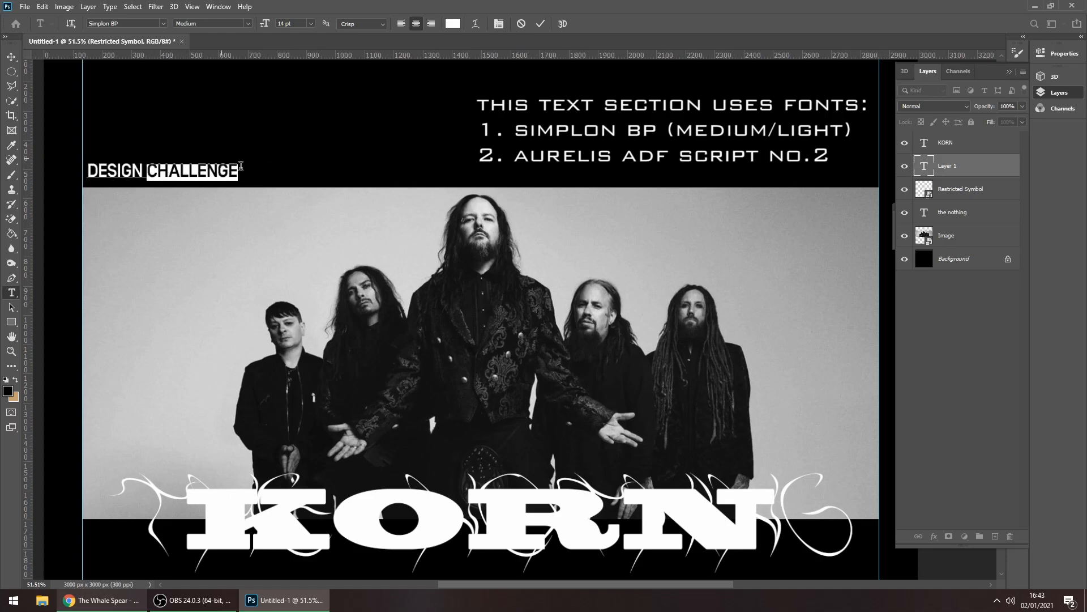
Change the font of the word CHALLENGE to Aurelis ADF Script No2 Std Italic
left_click(122, 24)
type("AURELIX")
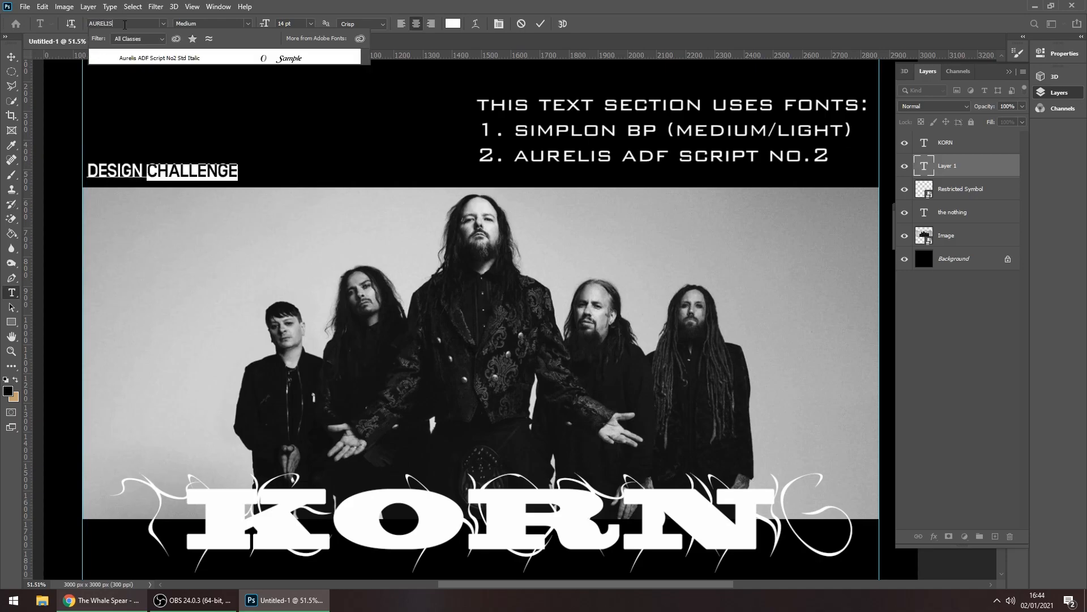
left_click(207, 60)
Reduce the whole DESIGN CHALLENGE text to 11 pt
left_click(311, 23)
left_click(310, 23)
key("ctrl+a")
left_click(310, 24)
left_click(295, 91)
left_click(310, 23)
left_click(295, 82)
left_click(540, 23)
Align the DESIGN CHALLENGE text with the left guide, slightly above the photo's upper edge
key("v")
left_click_drag(221, 161, 260, 187)
key("z")
key("v")
key("z")
key("v")
left_click_drag(234, 292, 229, 285)
Try a different font style on the word DESIGN
key("z")
left_click_drag(595, 166, 453, 211)
key("t")
double_click(275, 291)
left_click(248, 23)
left_click(228, 35)
left_click(540, 24)
Set the vertical and horizontal scale of the word DESIGN to 100%
key("z")
mouse_move(572, 138)
left_mouse_down()
mouse_move(510, 139)
mouse_move(572, 139)
left_mouse_up()
key("t")
double_click(339, 258)
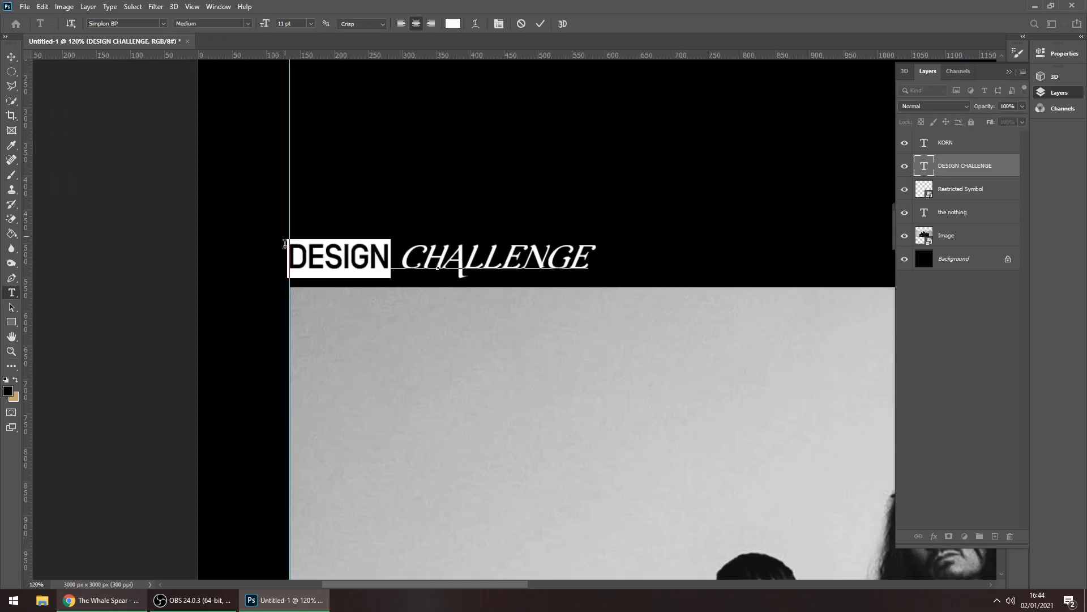
key("ctrl+t")
type("110")
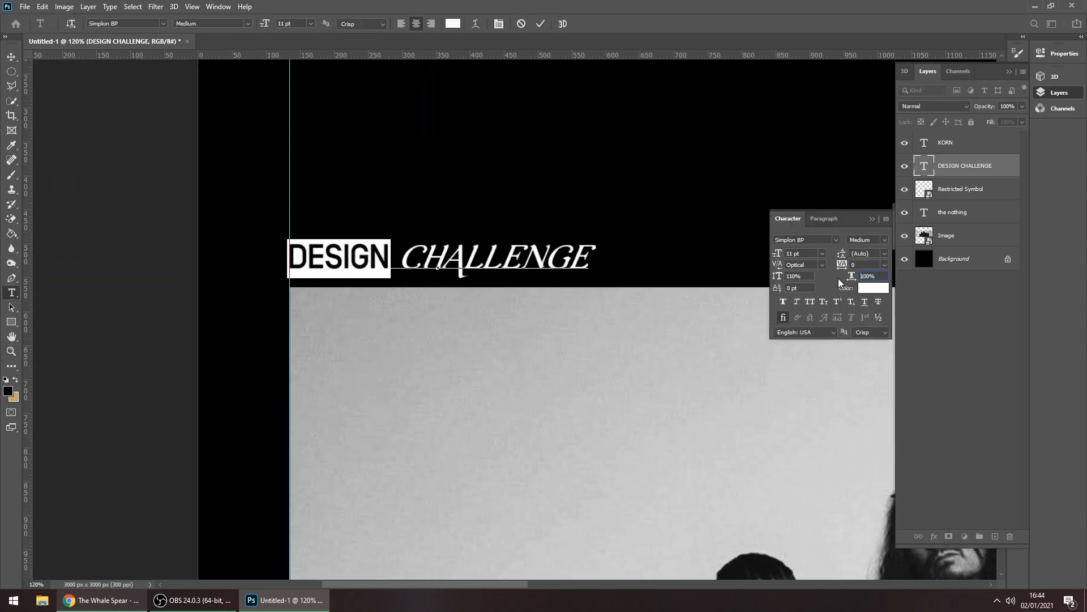
type("00")
left_click(798, 276)
type("100")
Widen the tracking of the word DESIGN
left_click(885, 265)
left_click(881, 365)
left_click(540, 24)
Duplicate the DESIGN CHALLENGE text in a straight horizontal line to the opposite end of the photo's upper edge
key("z")
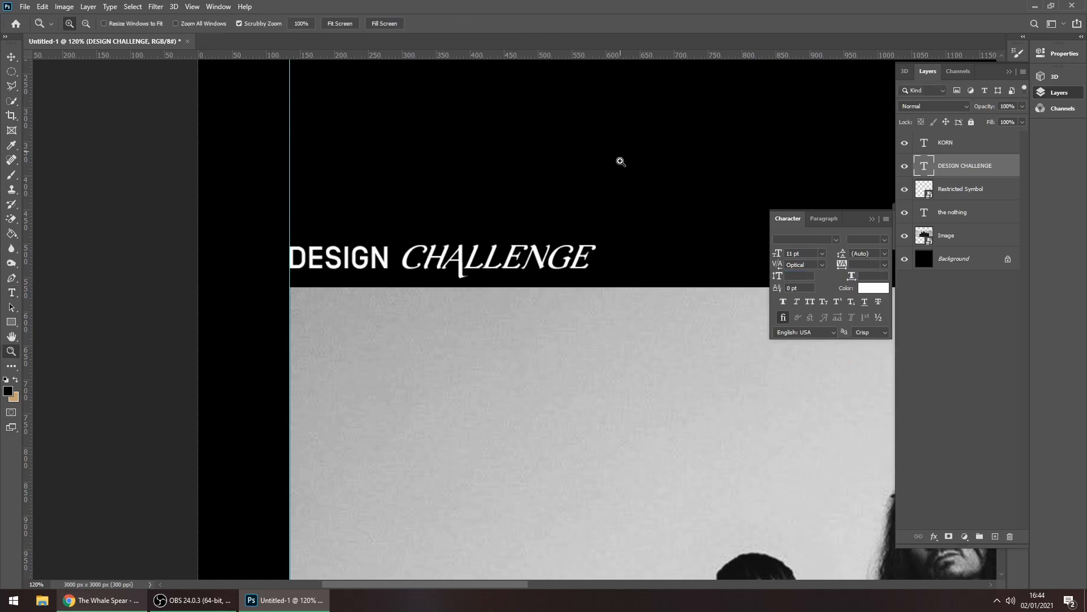
left_click_drag(684, 163, 408, 156)
key("v")
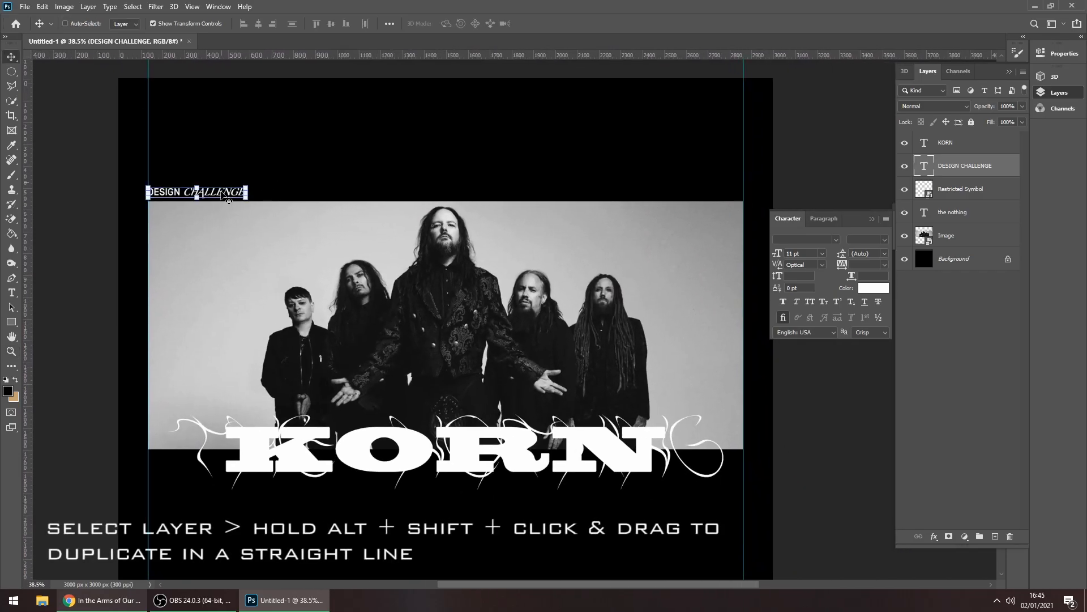
left_click_drag(228, 199, 719, 196)
Replace the duplicated text with "BY" followed by the artist's name, keeping the mix of two fonts
key("t")
double_click(678, 191)
type("by")
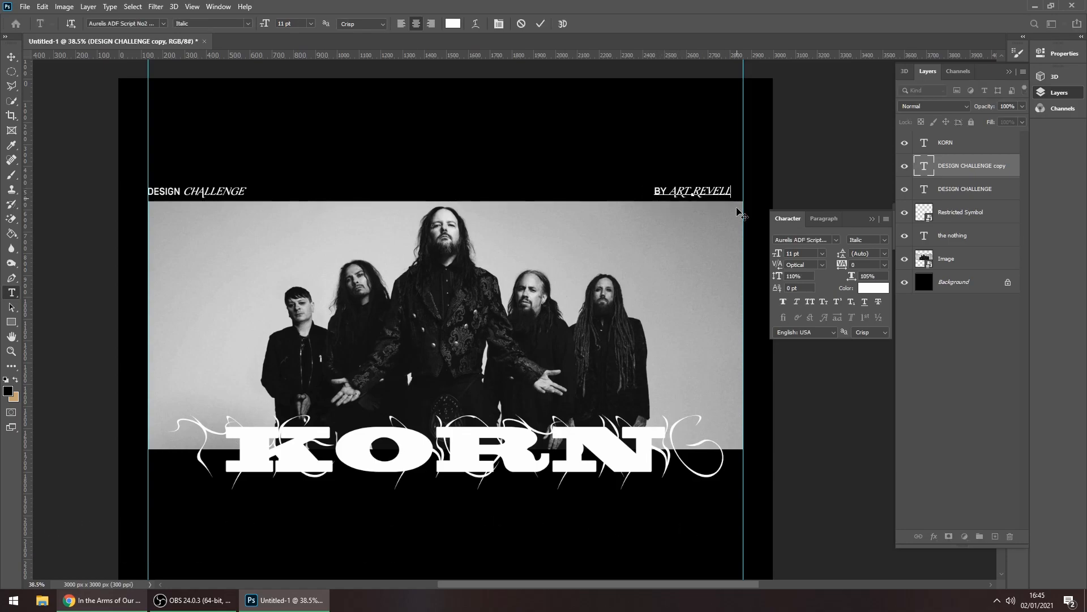
left_click(541, 24)
Move the artist credit so that it ends at the right guide
scroll(733, 172, "up", 5)
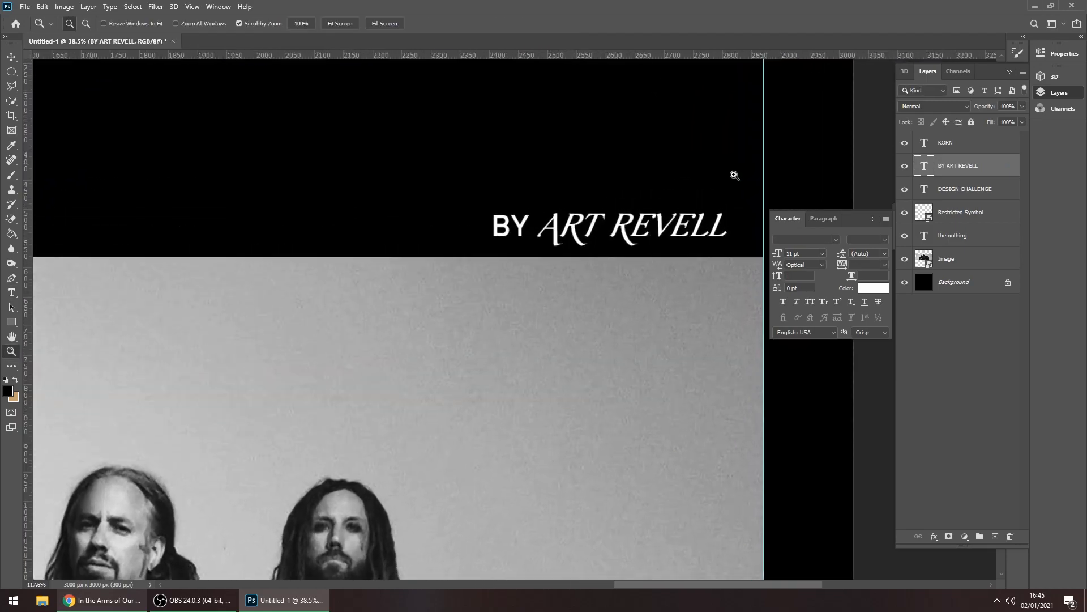
key("v")
left_click_drag(663, 229, 708, 227)
Add a horizontal guide along the baseline of the two header texts and put away the character settings
scroll(651, 244, "right", 3)
left_click_drag(649, 246, 427, 238)
key("z")
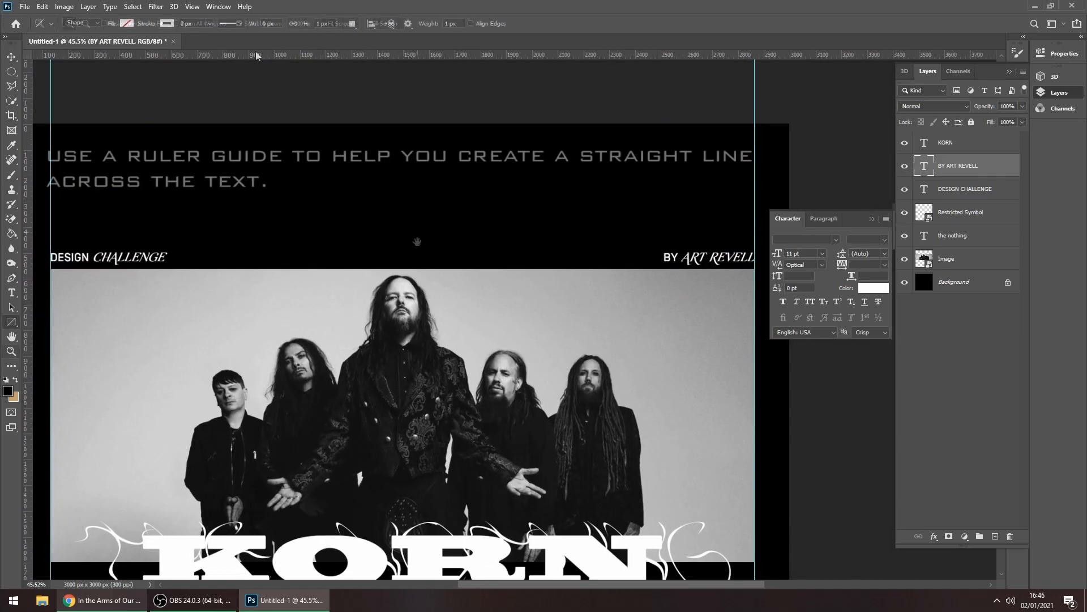
left_click_drag(256, 55, 308, 229)
key("z")
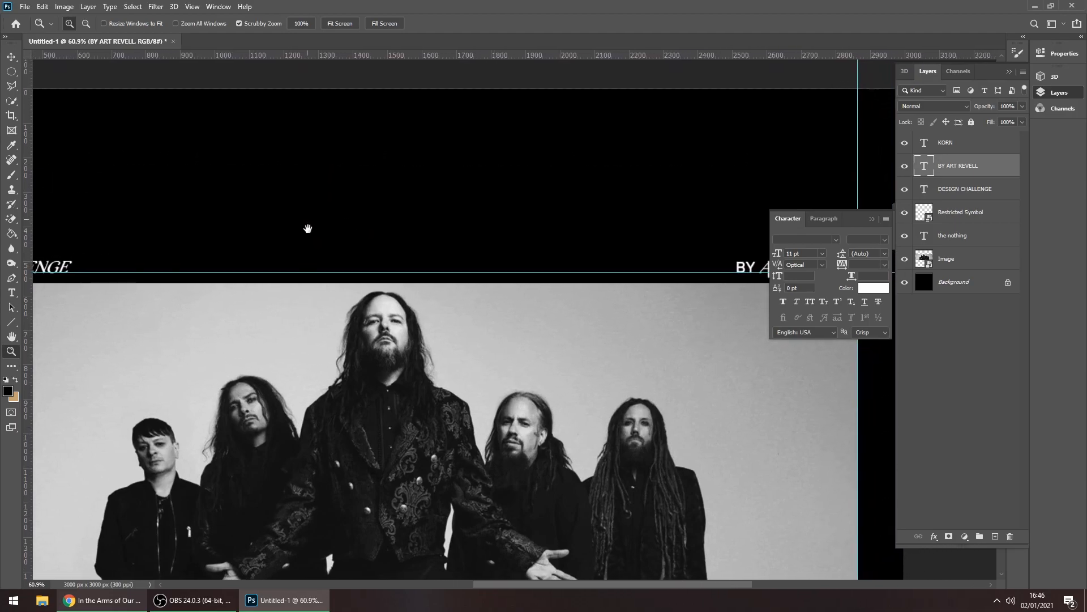
left_click(872, 218)
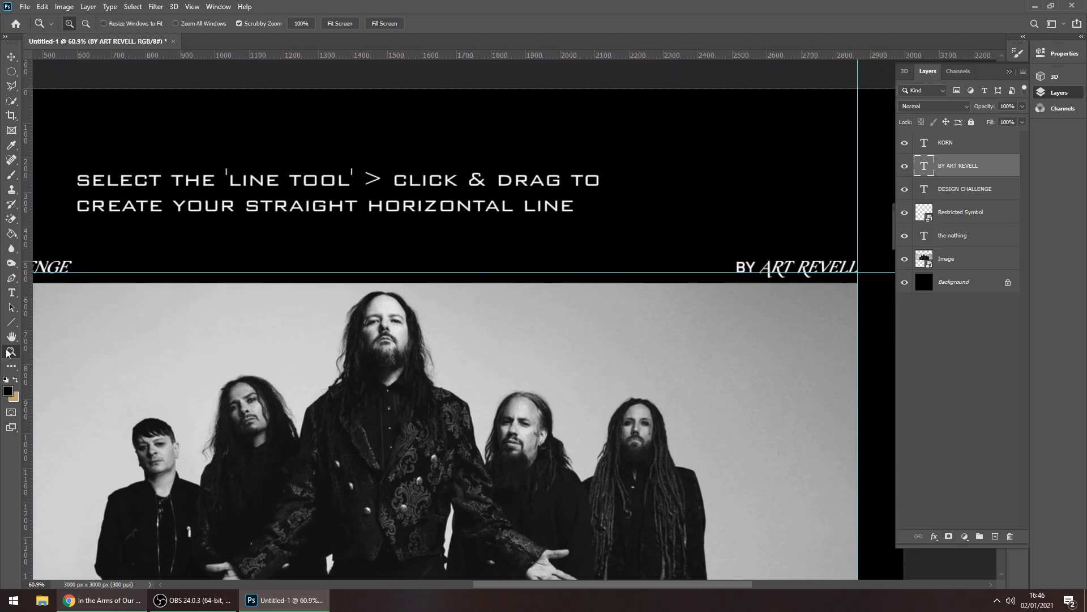
Draw a horizontal line about 1884 px long along the guide between the two header texts and hide the guides
left_click(13, 323)
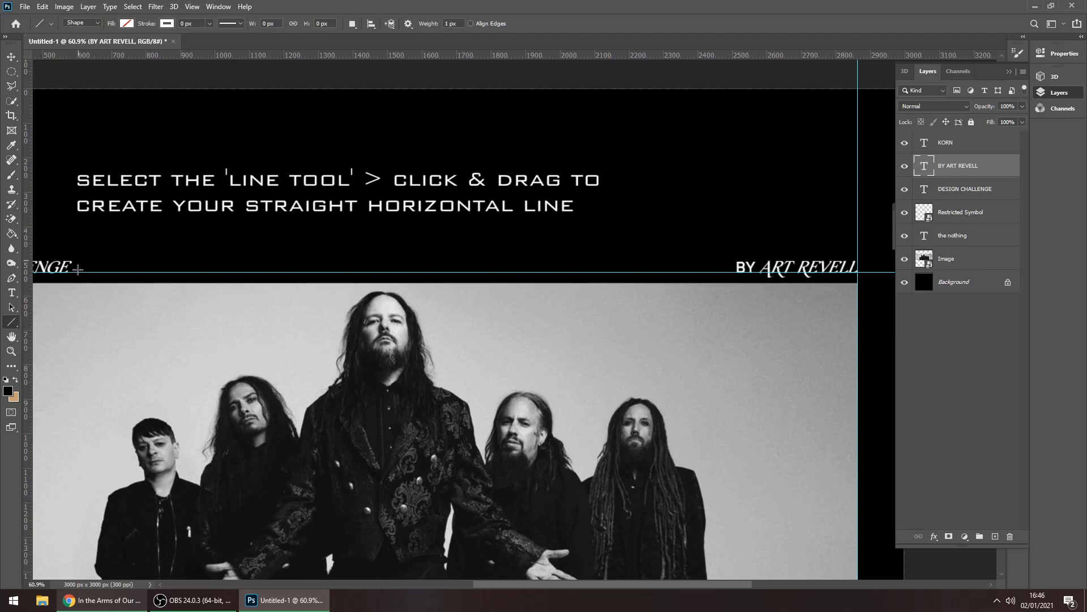
left_click_drag(76, 272, 727, 272)
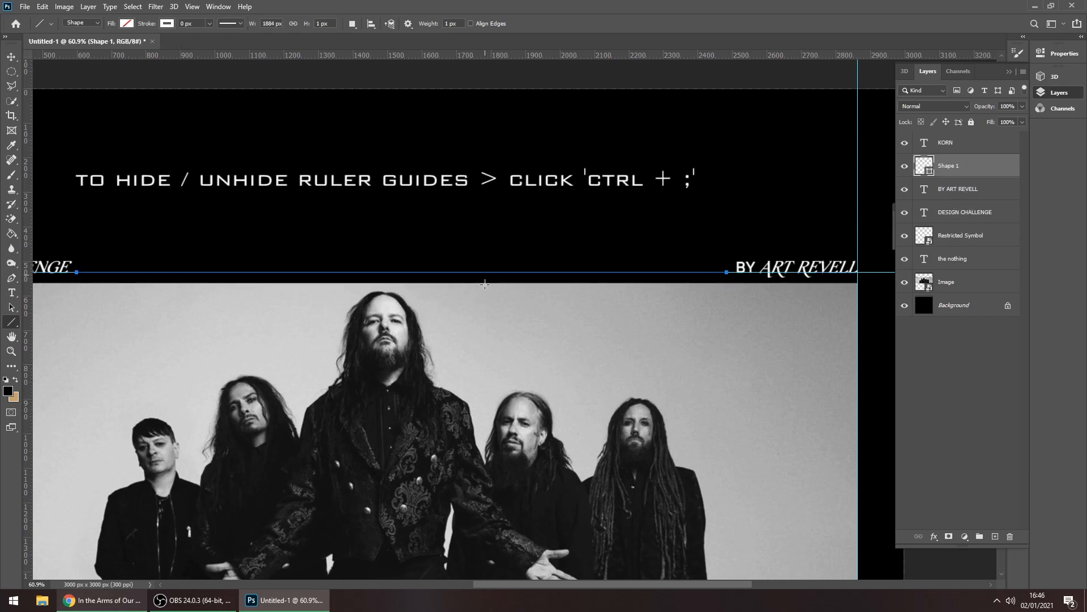
key("z")
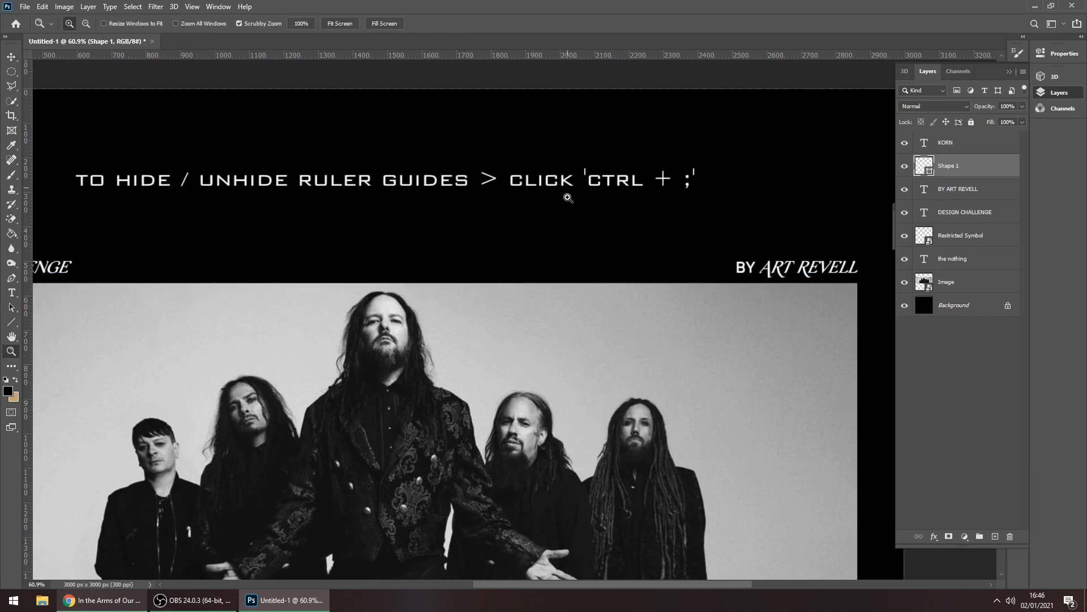
key("v")
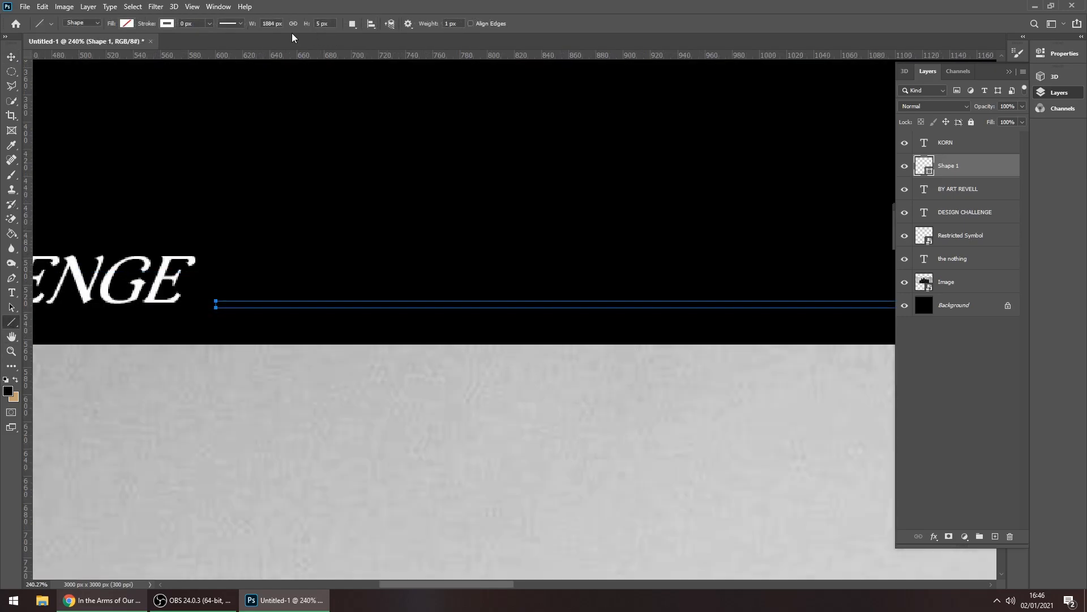
Fill the header line shape with white
left_click(167, 23)
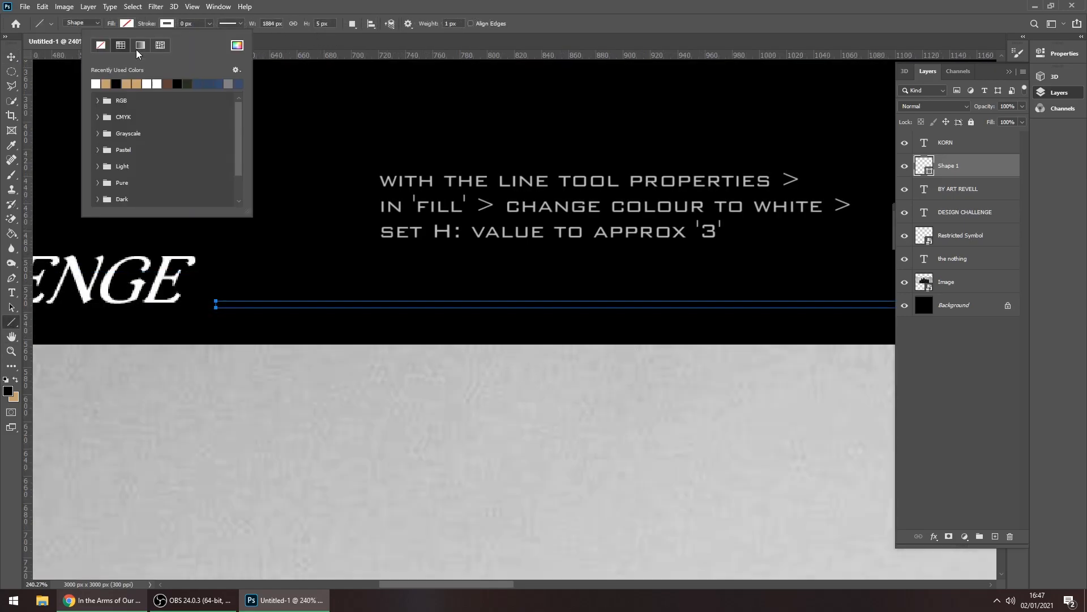
left_click(168, 23)
left_click(133, 25)
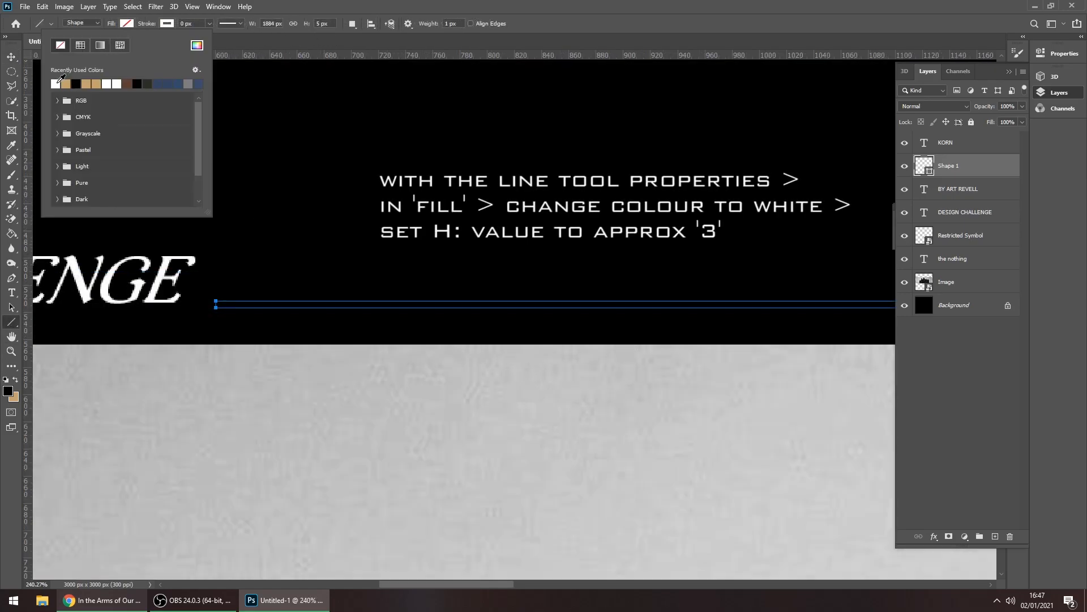
left_click(57, 83)
left_click(12, 58)
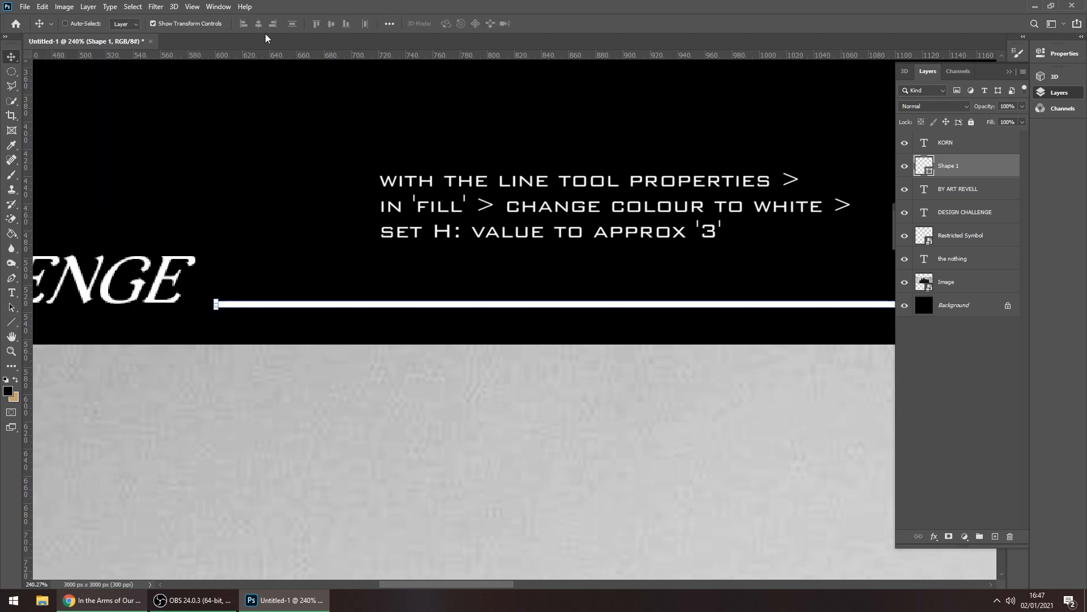
Set the header line's height to 3 px
left_click(10, 324)
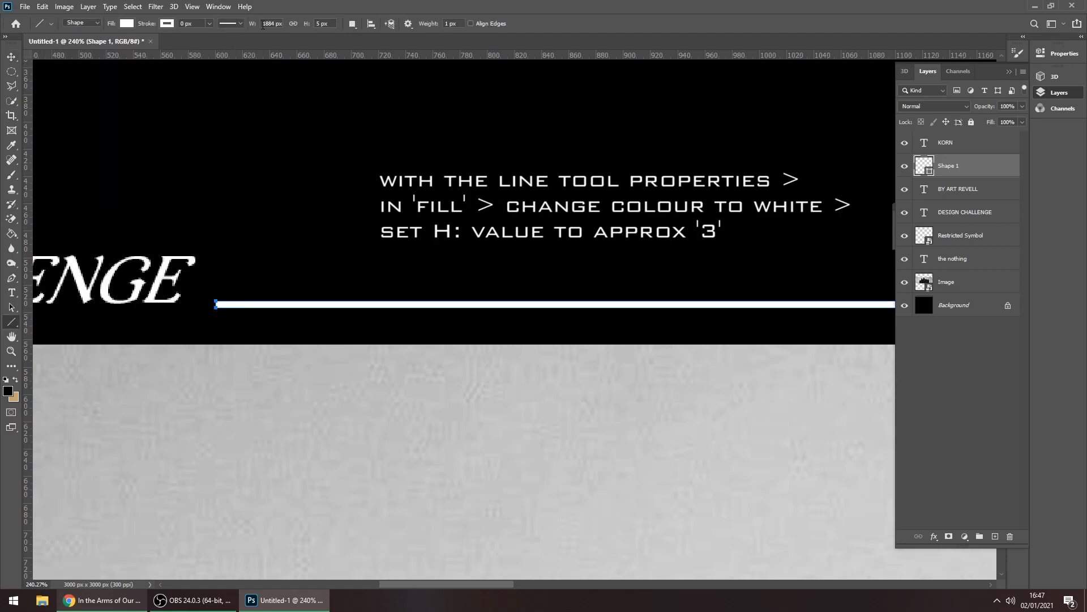
left_click(318, 23)
type("3")
key("Return")
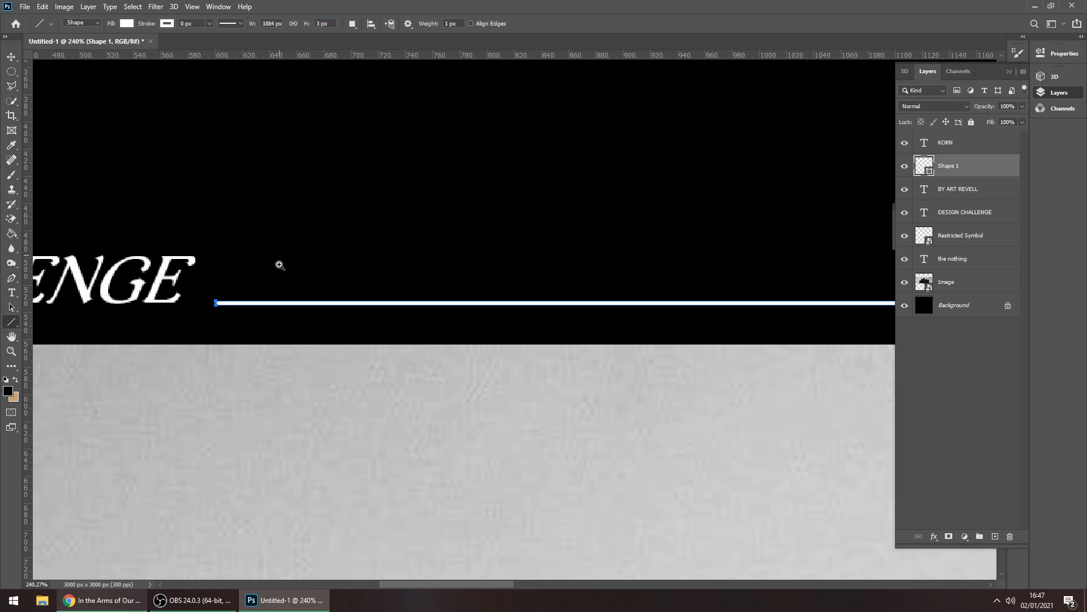
Place a horizontal guide at the white header line to check its alignment with the header texts
key("v")
scroll(255, 294, "up", 3)
left_click_drag(227, 55, 226, 320)
key("z")
left_click_drag(278, 260, 170, 258)
left_click_drag(727, 225, 581, 234)
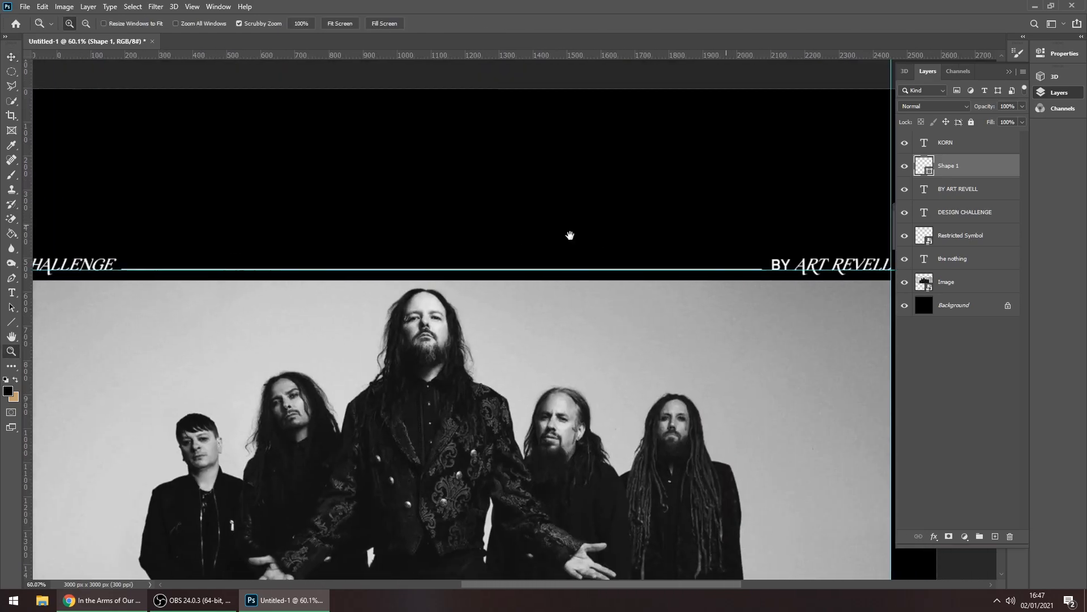
Duplicate the DESIGN CHALLENGE text into the black area below the KORN lettering and replace its wording with "Title"
mouse_move(510, 233)
left_mouse_down()
mouse_move(498, 230)
mouse_move(496, 246)
left_mouse_up()
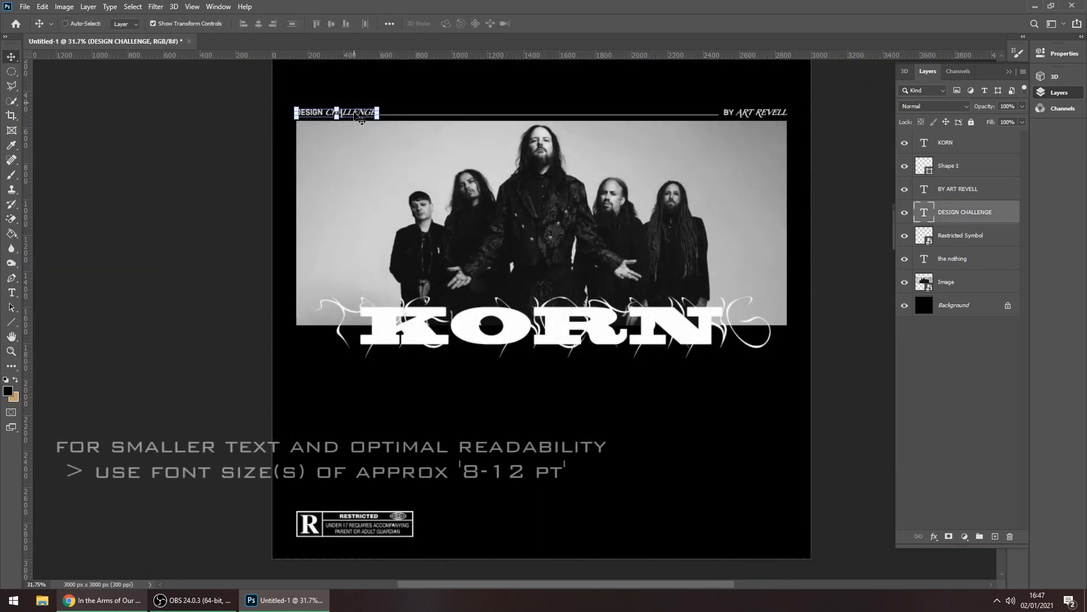
left_click_drag(369, 116, 370, 405)
key("t")
left_click(371, 401)
key("ctrl+a")
key("BackSpace")
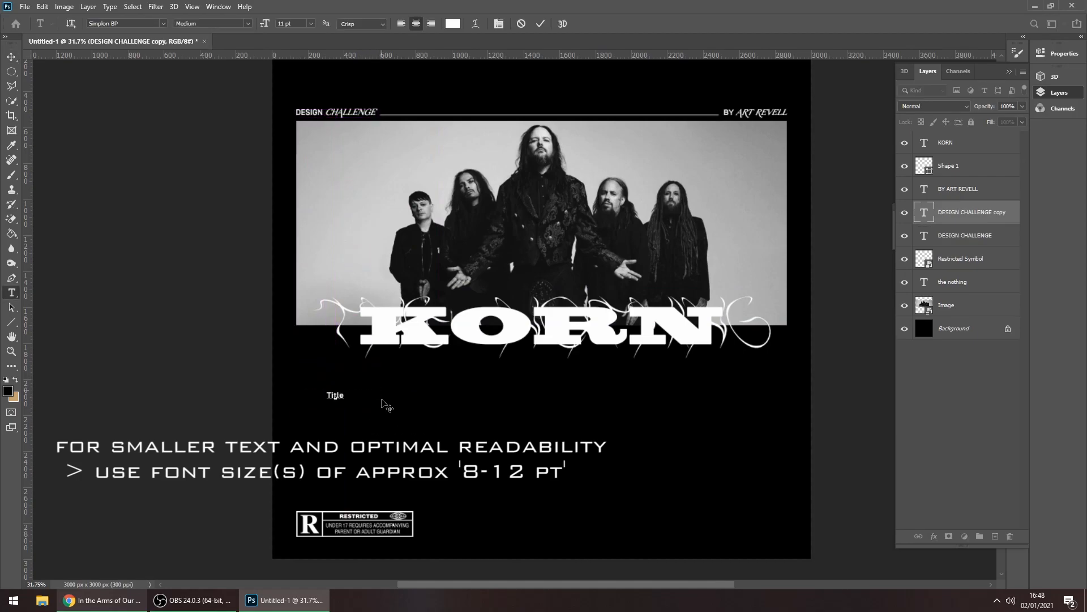
left_click(542, 24)
Move the Title text against the left guide in the area below the KORN lettering
key("v")
scroll(311, 424, "up", 3)
scroll(335, 337, "down", 2)
left_click_drag(344, 237, 273, 244)
key("z")
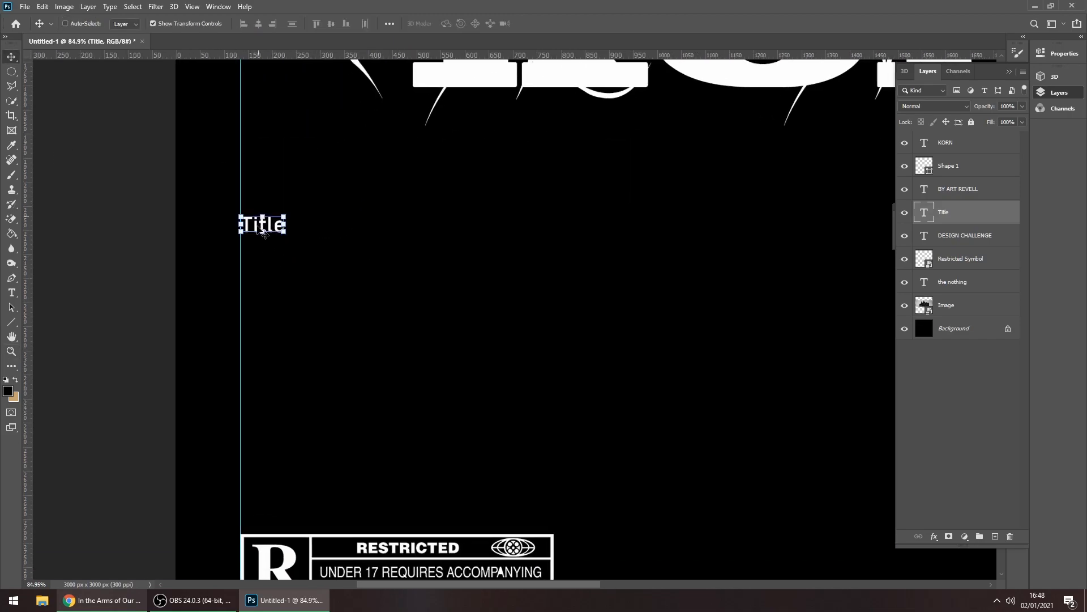
scroll(347, 221, "down", 2)
left_click_drag(347, 221, 286, 324)
Add a colon after the word Title and adjust the label's font size
key("t")
left_click(244, 325)
left_click(310, 23)
left_click(295, 96)
left_click(540, 23)
Nudge the "Title:" label horizontally until its first letter lines up with the left guide
key("v")
left_click_drag(222, 327, 224, 327)
key("z")
left_click(253, 328)
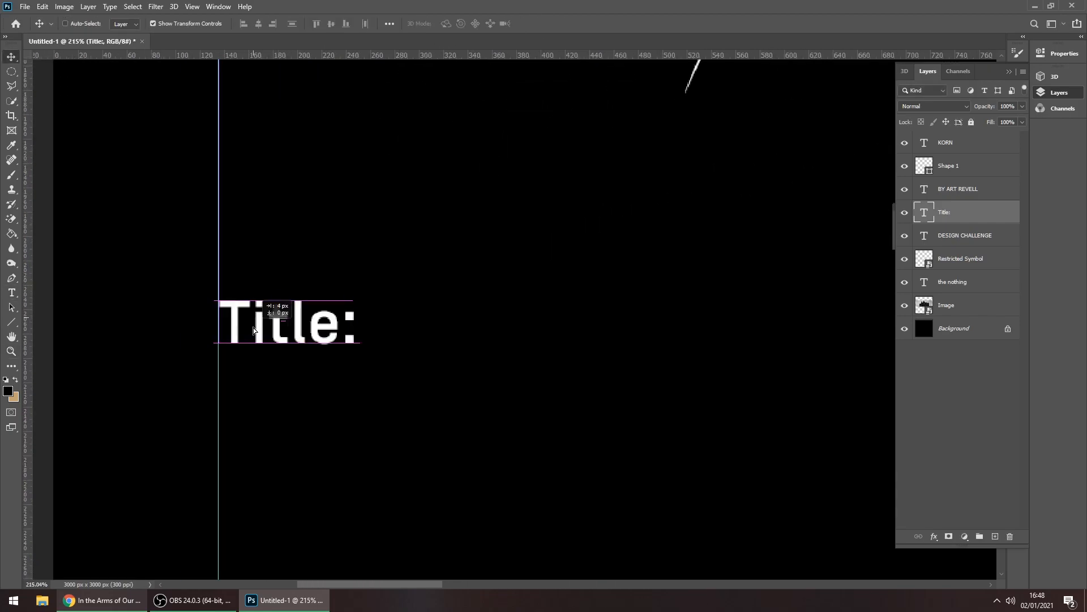
Duplicate the "Title:" label directly beneath the original, keeping it on the left guide
left_click(299, 279, "alt")
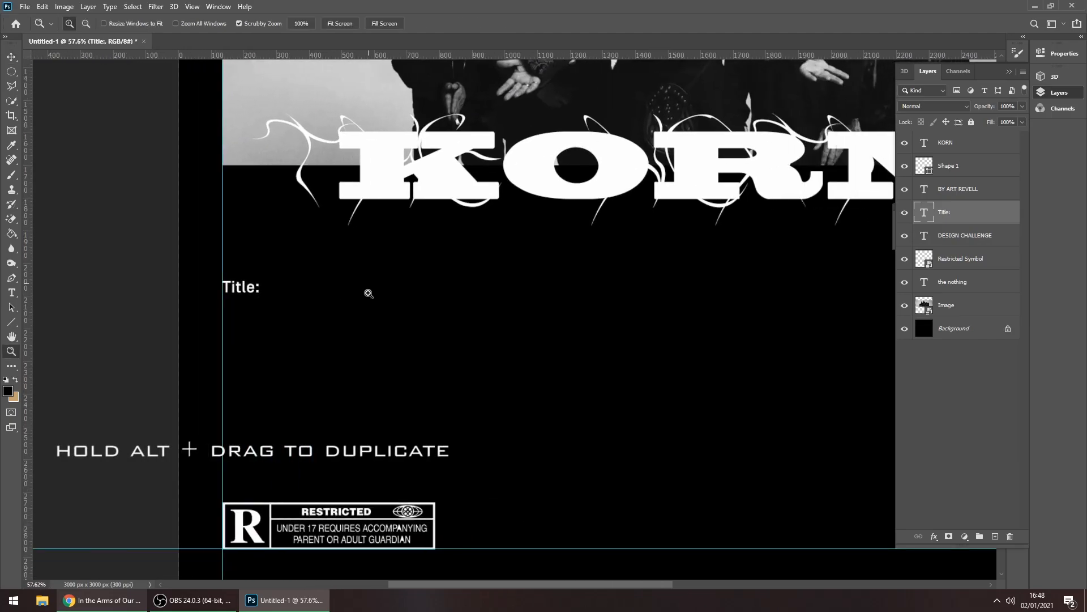
key("v")
left_click_drag(253, 292, 253, 310)
key("t")
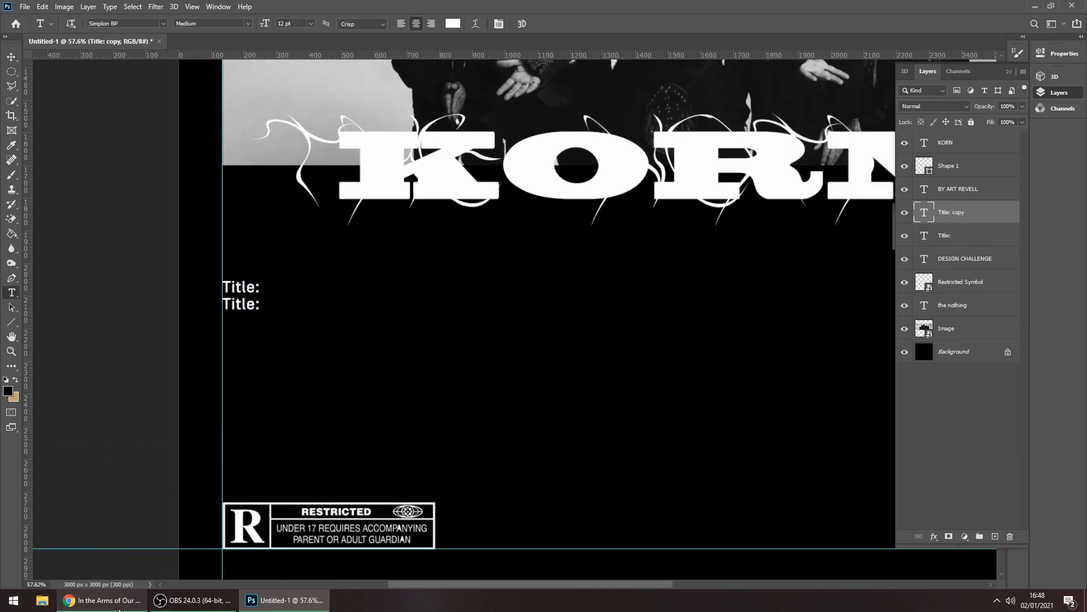
Switch to the browser and search Google for "Korn The Nothing" to examine the album details
left_click(119, 608)
key("ctrl+t")
left_click(529, 238)
type("Korn")
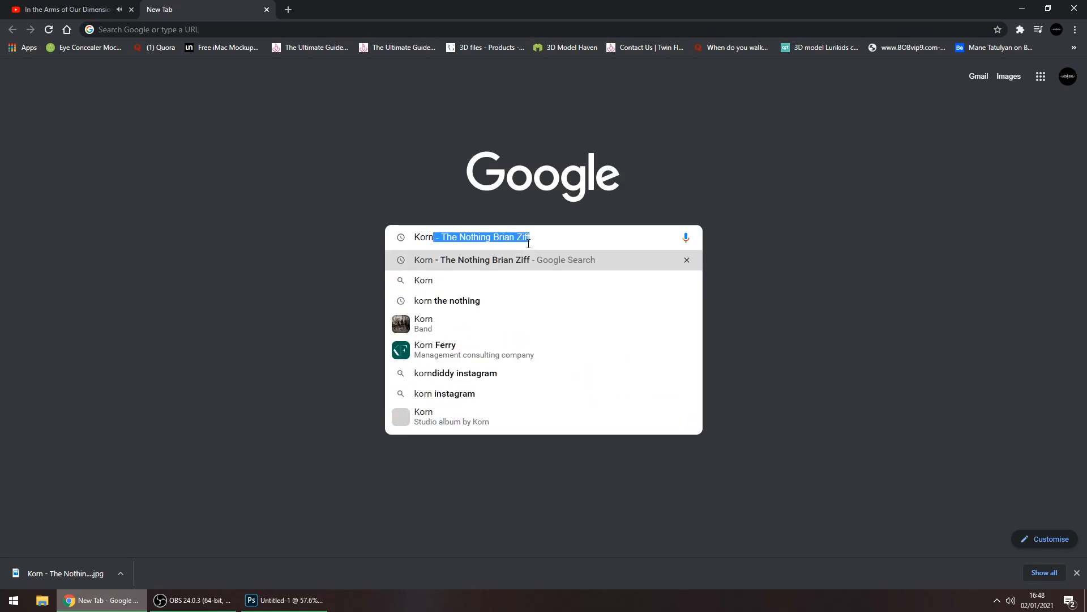
type(" The Nothing")
key("Return")
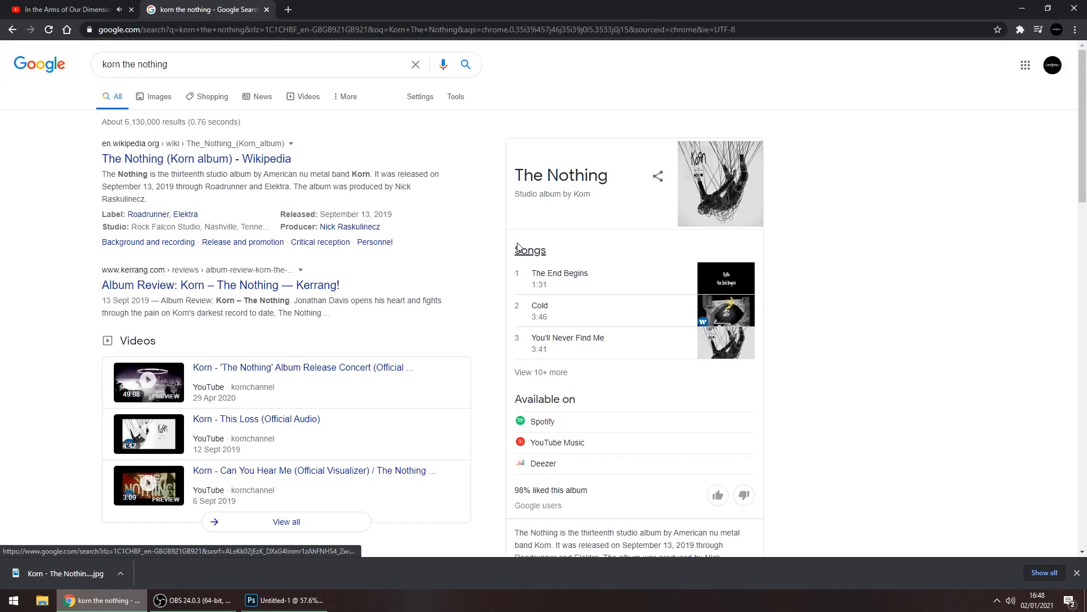
scroll(477, 239, "down", 1)
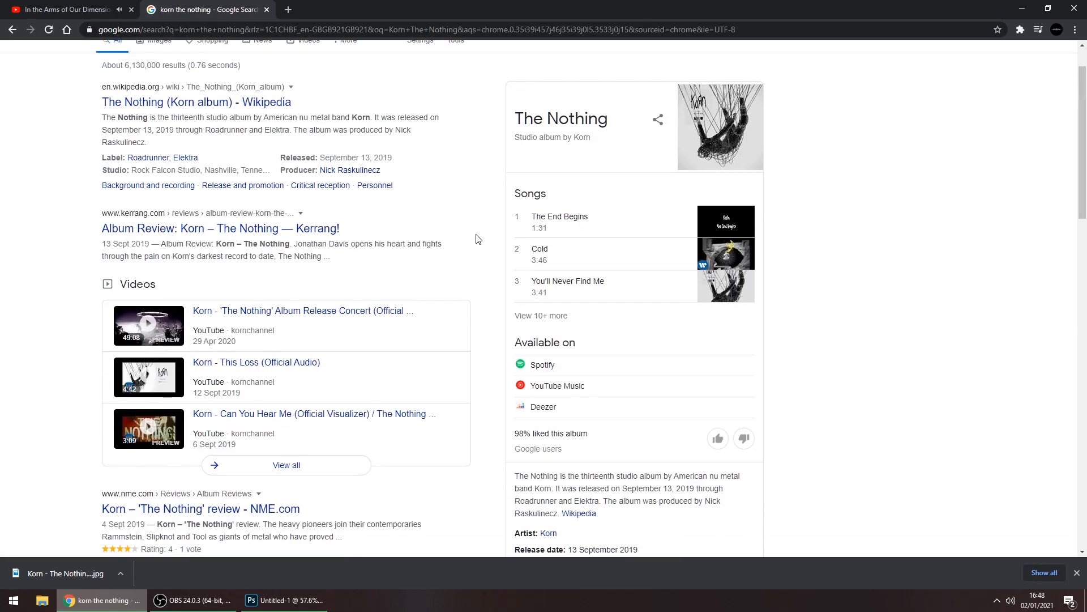
scroll(486, 239, "down", 1)
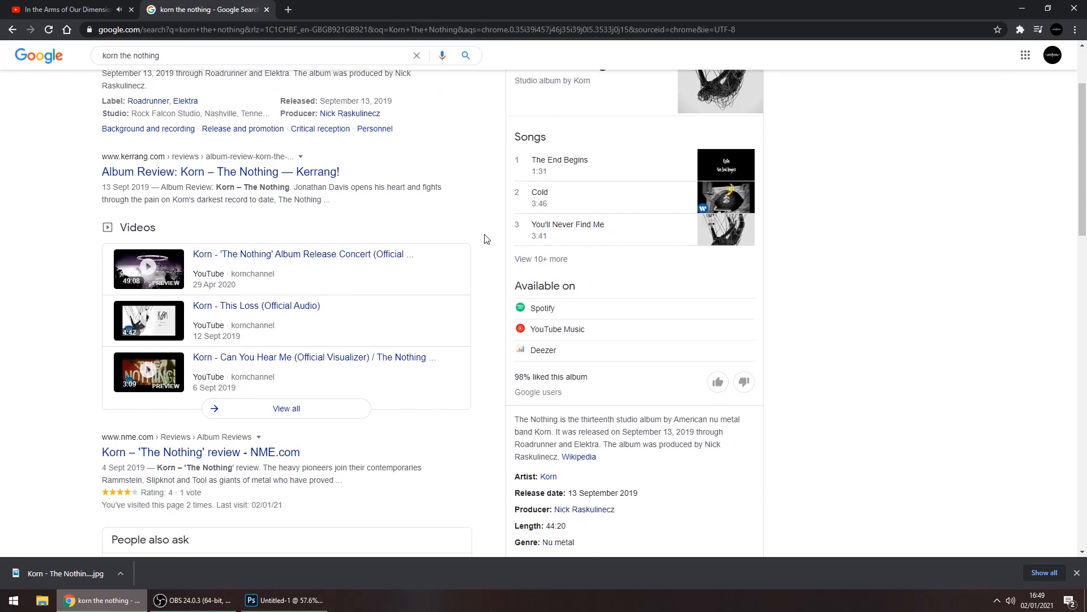
Switch back to Photoshop and replace the copied label with "Korn - The Nothing", left-aligned in Light weight
key("alt+Tab")
type("K")
type("he Nothing")
key("ctrl+a")
left_click(402, 23)
left_click(182, 26)
left_click(187, 31)
left_click(540, 23)
Line up the "Korn - The Nothing" text with the left guide beneath the "Title:" label
key("v")
left_click_drag(275, 304, 257, 309)
key("z")
left_click_drag(340, 255, 304, 274)
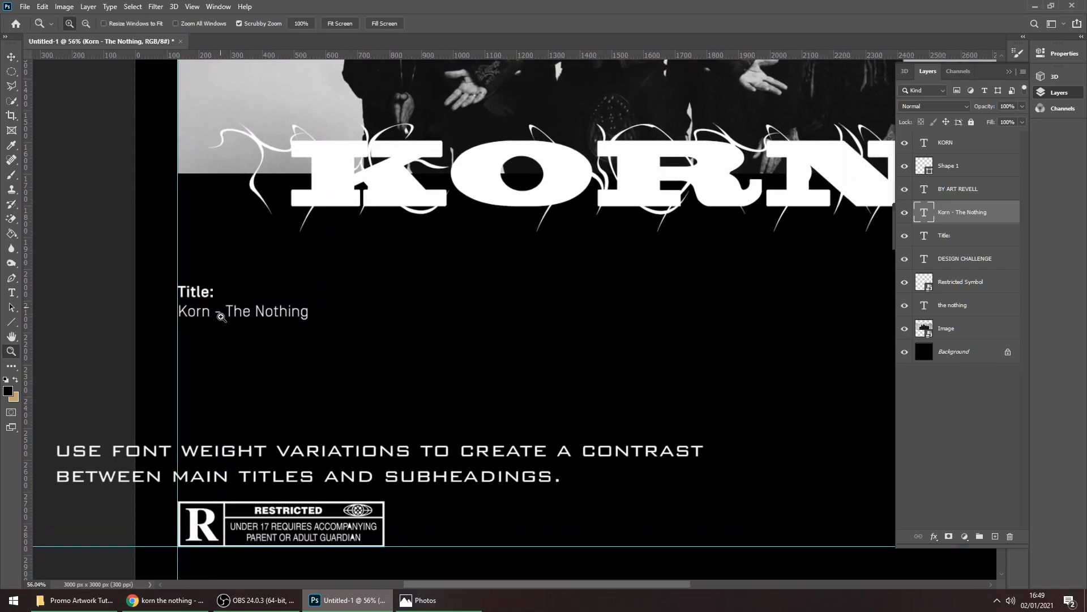
Change the line under "Title:" to read "KORN - The Nothing (2019)"
key("t")
left_click_drag(215, 311, 170, 300)
type("KORN")
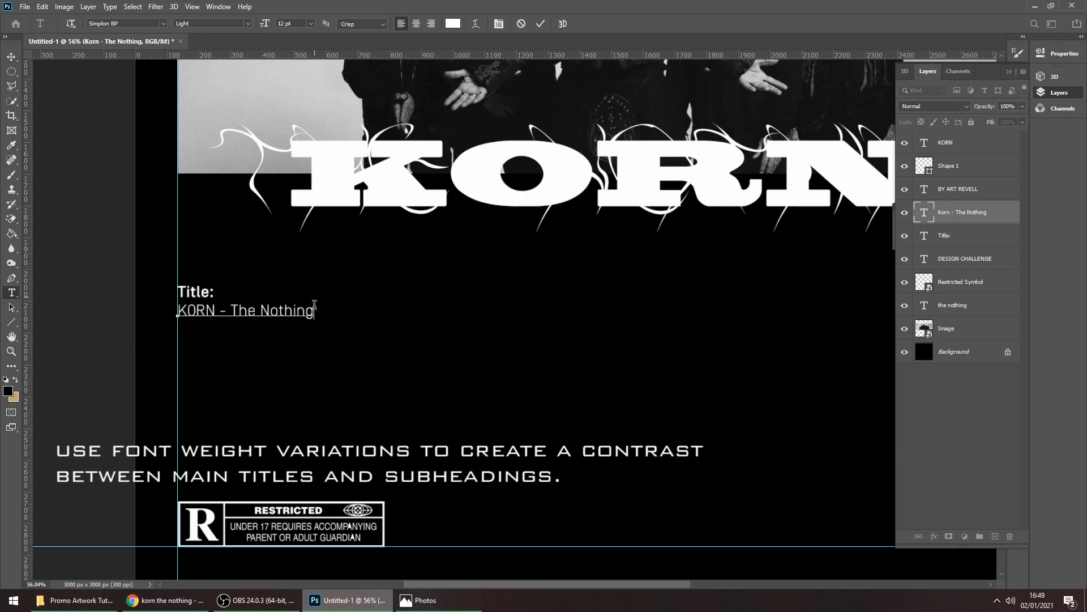
left_click(540, 24)
key("v")
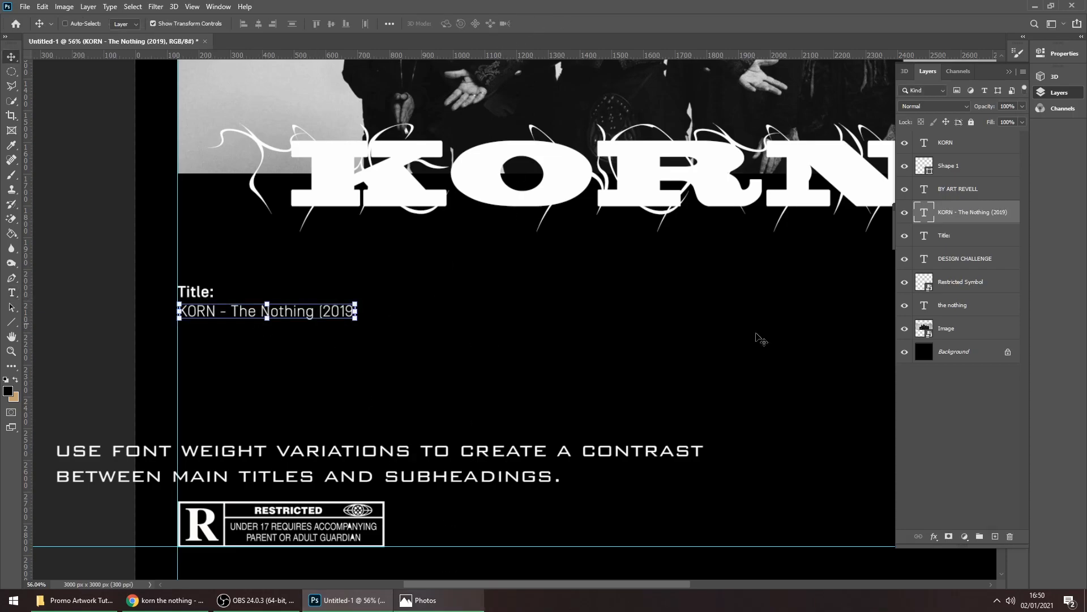
Duplicate the title label and its line about 175 px lower and reword the copied label as "Producer:"
left_click(967, 236, "shift")
left_click_drag(314, 313, 313, 368)
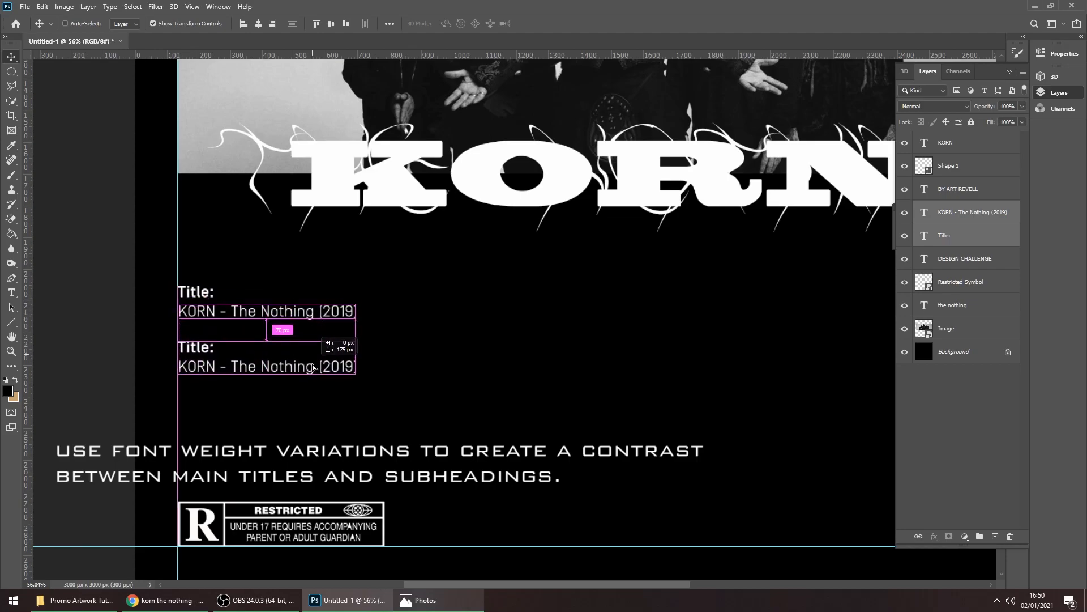
key("t")
left_click_drag(215, 346, 174, 346)
type("Producer:")
key("ctrl+a")
left_click(540, 23)
key("v")
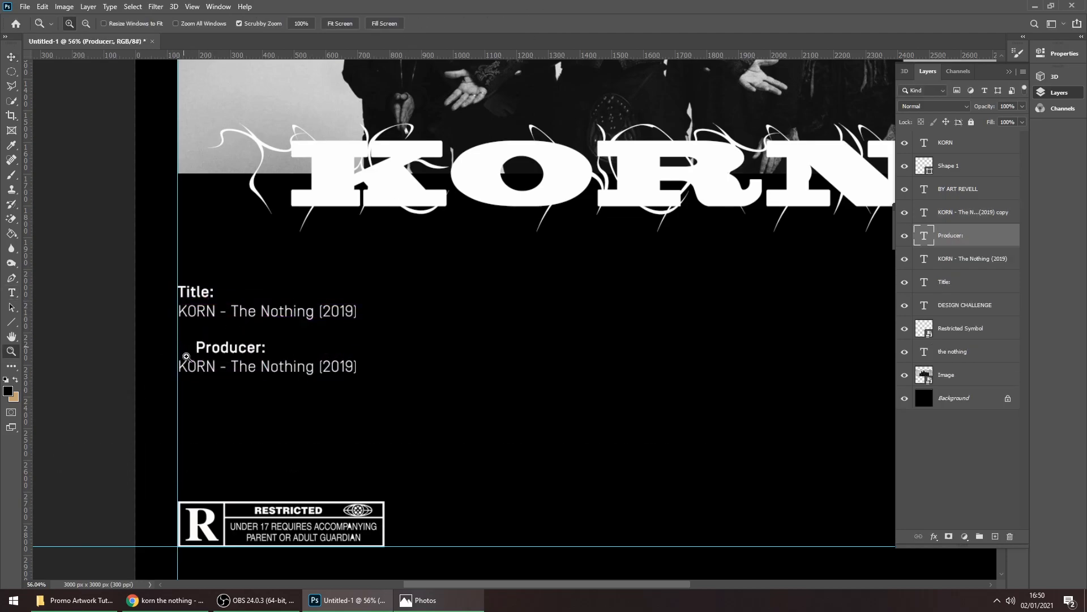
Align the "Producer:" label and the line beneath it with the left guide
scroll(180, 356, "up", 5)
left_click_drag(250, 336, 197, 336)
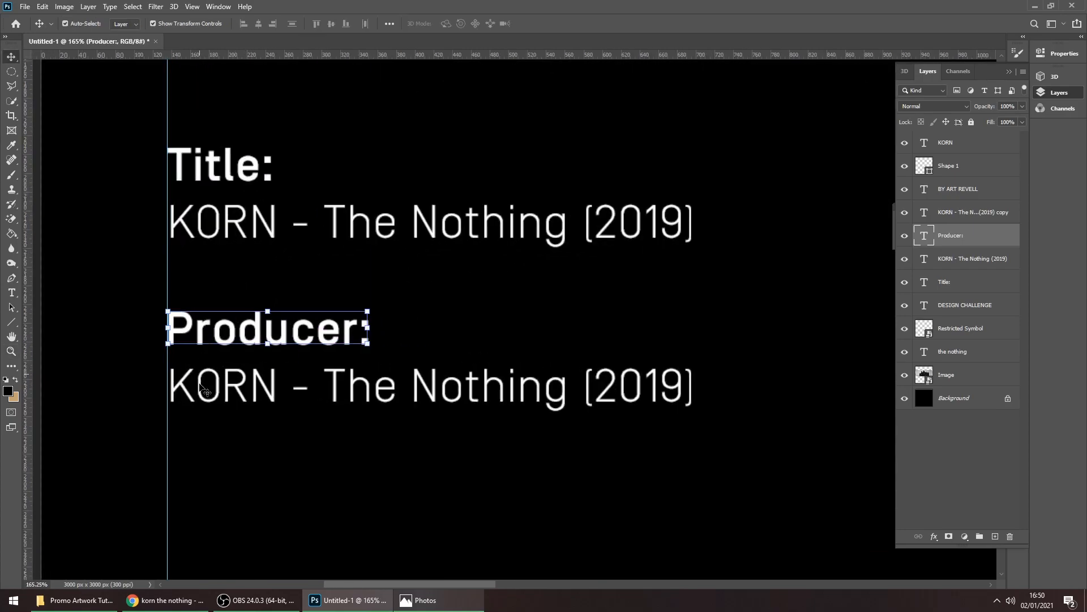
left_click_drag(202, 385, 198, 385)
key("z")
scroll(324, 291, "down", 5)
scroll(424, 304, "right", 2)
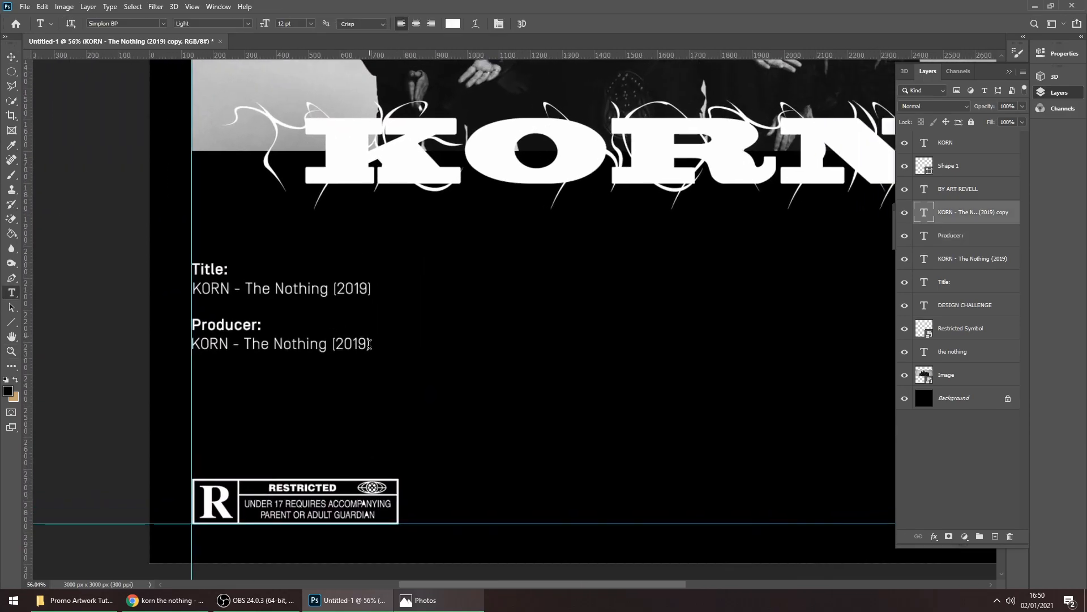
Look up the album's producer in the browser and replace the line under "Producer:" with "Nick Raskulinecz" in Photoshop
key("alt+Tab")
scroll(591, 408, "down", 2)
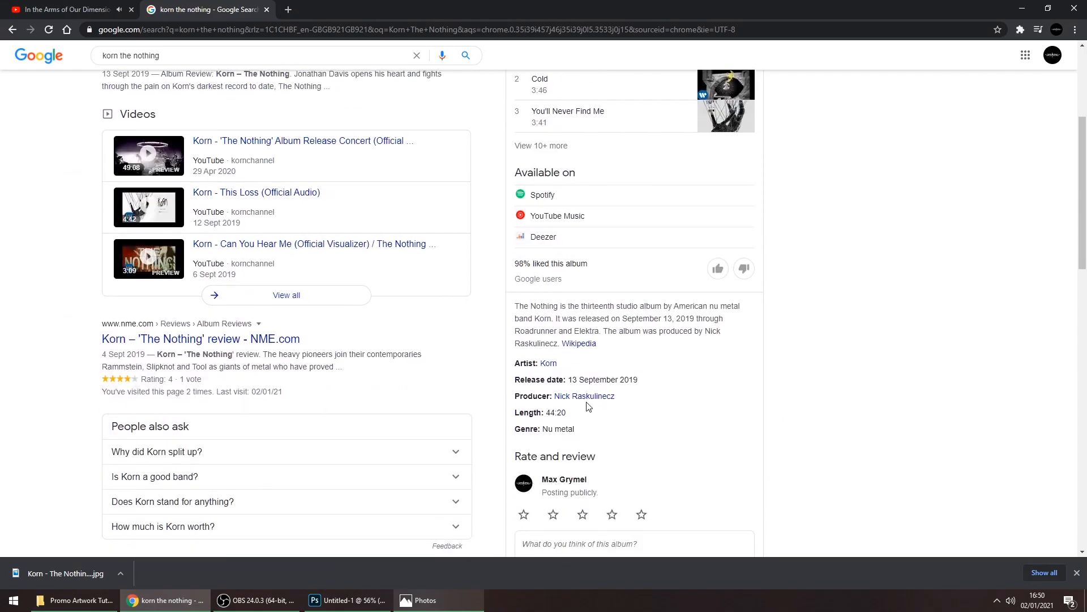
left_click(346, 600)
type("Nick")
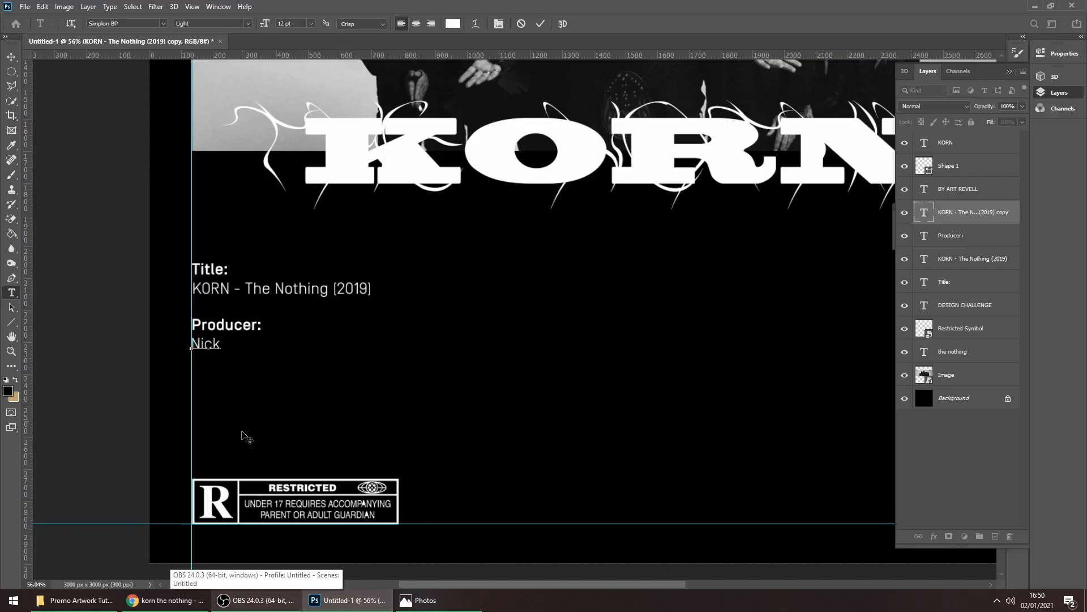
type(" Raskulinecz")
key("ctrl+Return")
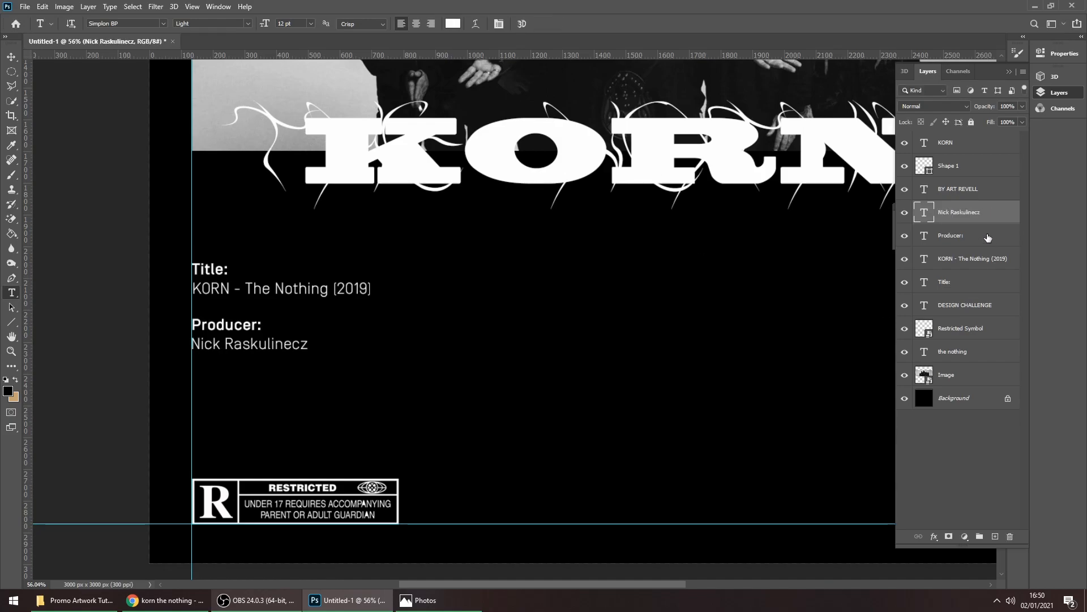
Duplicate the producer label and name below the originals and reword the copied label as "Album:"
left_click(962, 235, "shift")
key("v")
left_click_drag(269, 345, 269, 402)
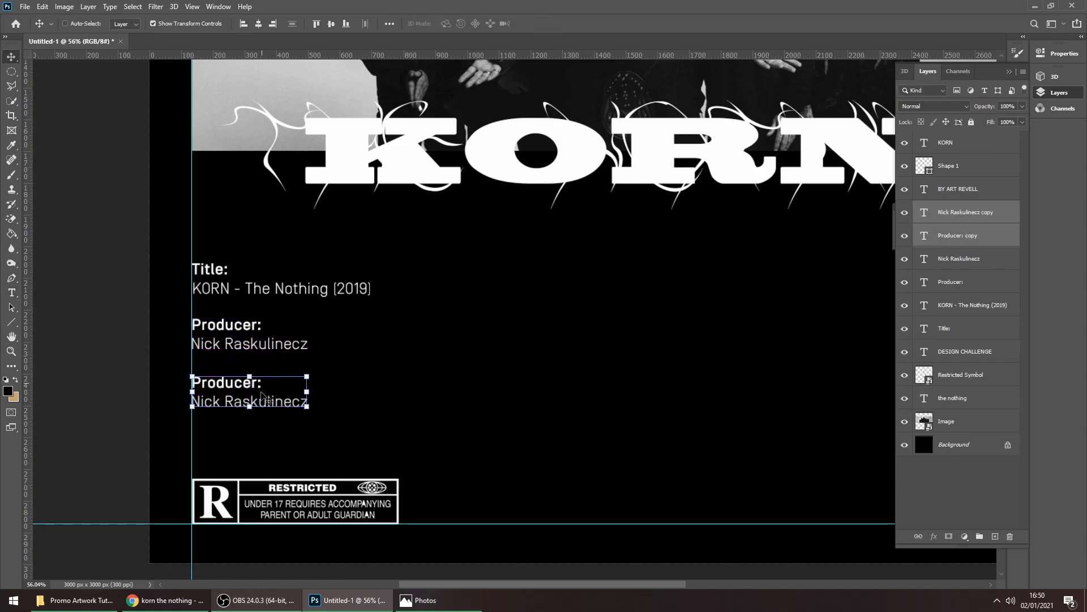
double_click(193, 380)
type("AI")
left_click(541, 24)
Copy the album description from the Google results and paste it over the line under "Album:" in Photoshop
left_click(166, 600)
left_click_drag(515, 305, 560, 343)
right_click(555, 319)
left_click(572, 328)
left_click(347, 599)
left_click(309, 402)
key("ctrl+a")
key("ctrl+v")
Break the album description into four lines, starting new ones at "nu metal", "September 13" and "The album"
left_click(607, 406)
key("Return")
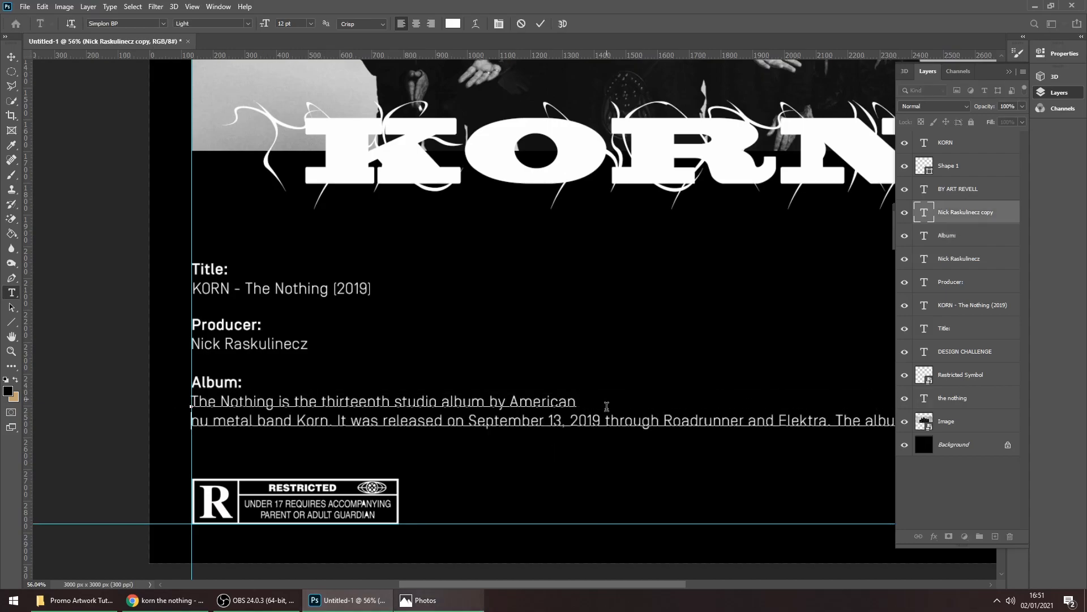
left_click(467, 421)
key("Return")
left_click(563, 439)
key("Return")
key("BackSpace")
left_click(557, 440)
key("Return")
key("BackSpace")
key("Return")
Set "The Nothing", "Roadrunner and Elektra." and "Nick Raskulinecz." in the album description to Medium weight
left_click_drag(267, 400, 199, 403)
left_click(248, 23)
left_click(210, 54)
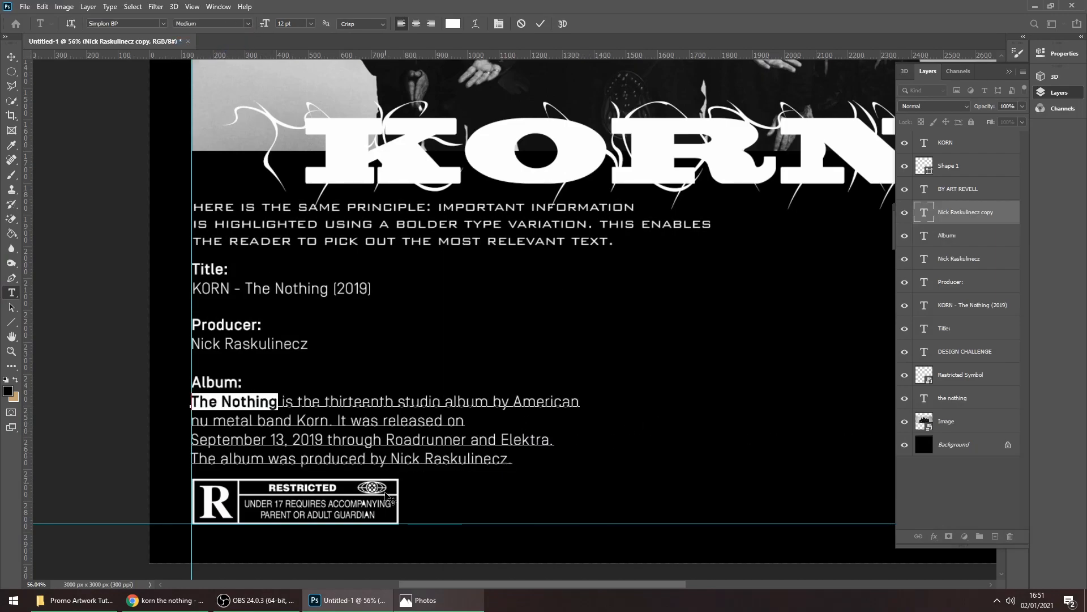
left_click_drag(387, 439, 551, 442)
left_click(247, 23)
left_click(210, 54)
left_click_drag(391, 458, 496, 465)
left_click(247, 23)
left_click(210, 54)
left_click(541, 24)
Scale down all six title, producer and album text layers together and space them evenly between the KORN lettering and rating symbol
key("v")
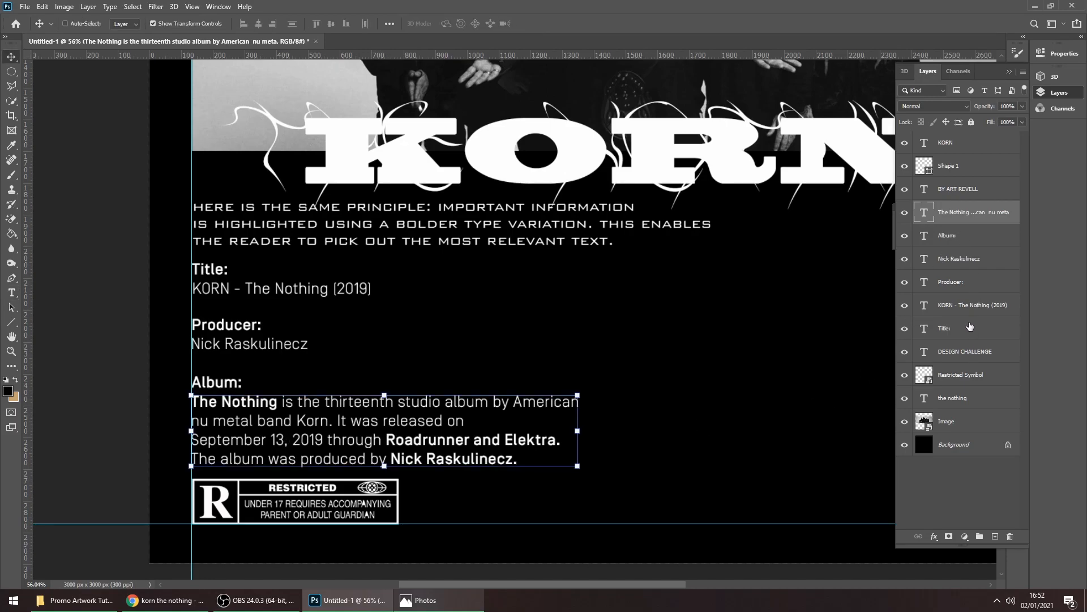
left_click(967, 331, "shift")
left_click_drag(381, 343, 396, 321)
key("ctrl+space")
left_click_drag(640, 317, 453, 450)
mouse_move(545, 480)
left_mouse_down()
mouse_move(583, 480)
mouse_move(549, 490)
left_mouse_up()
left_click_drag(481, 512, 462, 503)
key("Return")
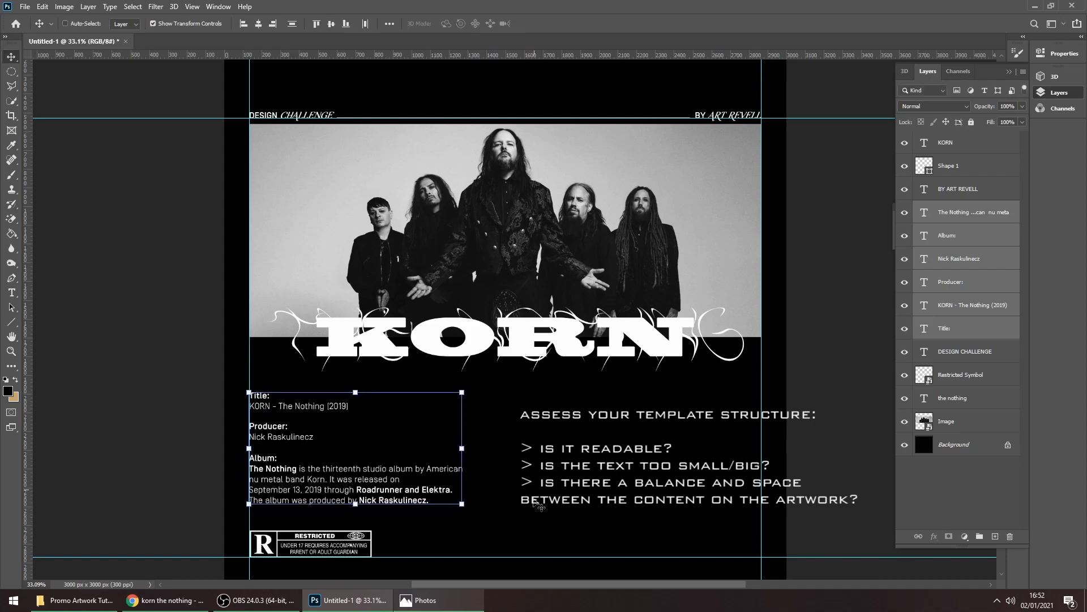
left_click_drag(358, 491, 351, 487)
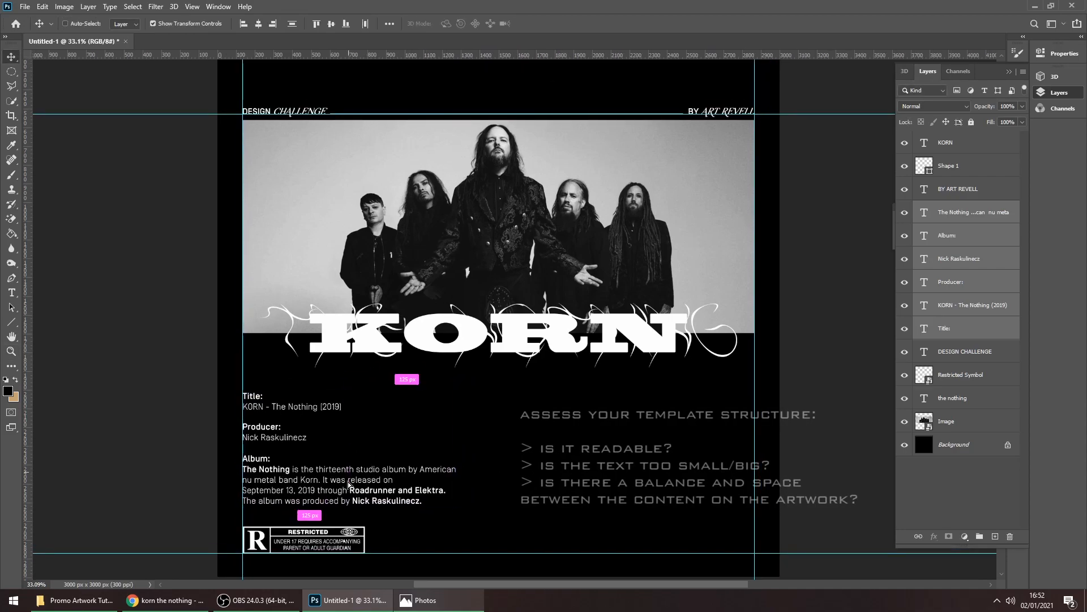
Duplicate the "KORN - The Nothing (2019)" line into the artwork's lower-right corner, against the right and bottom guides
key("z")
mouse_move(532, 479)
left_mouse_down()
mouse_move(553, 476)
mouse_move(545, 478)
left_mouse_up()
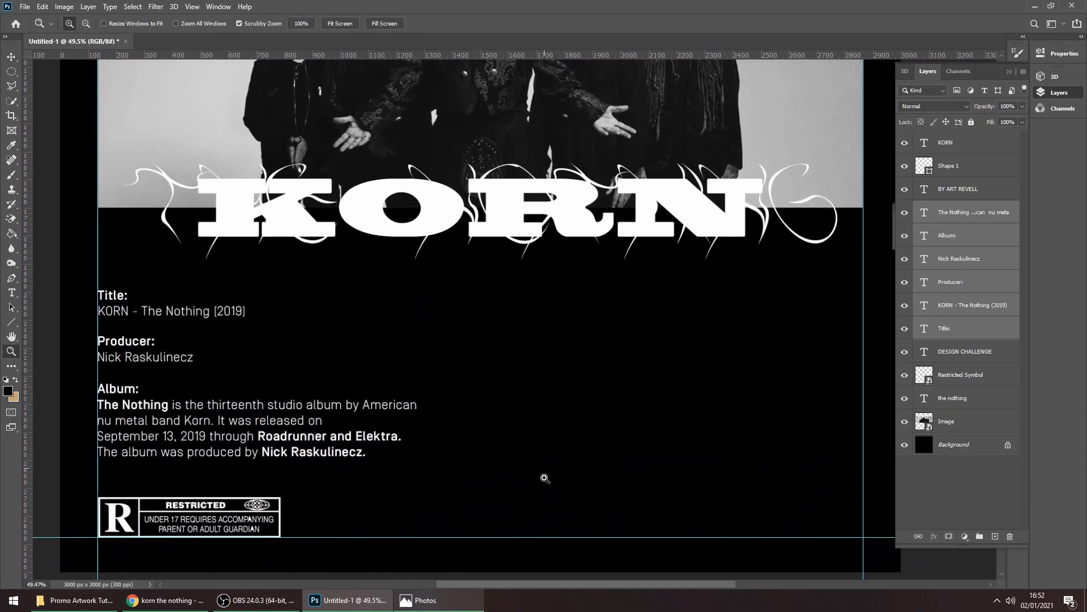
left_click(919, 417)
key("v")
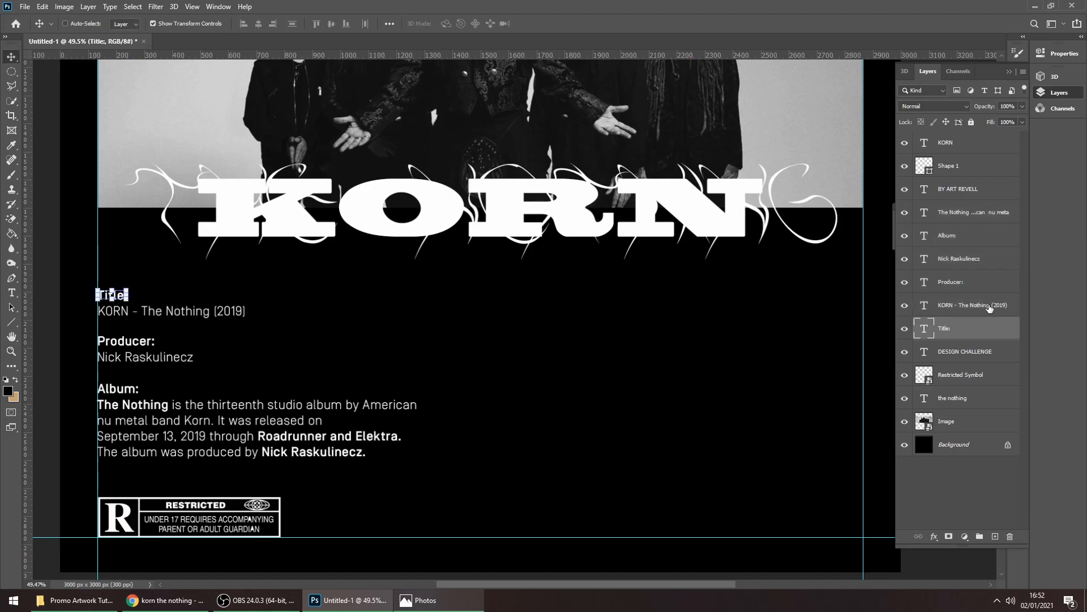
left_click(147, 316, "ctrl")
left_click_drag(147, 316, 830, 542)
key("z")
left_click_drag(837, 510, 721, 473)
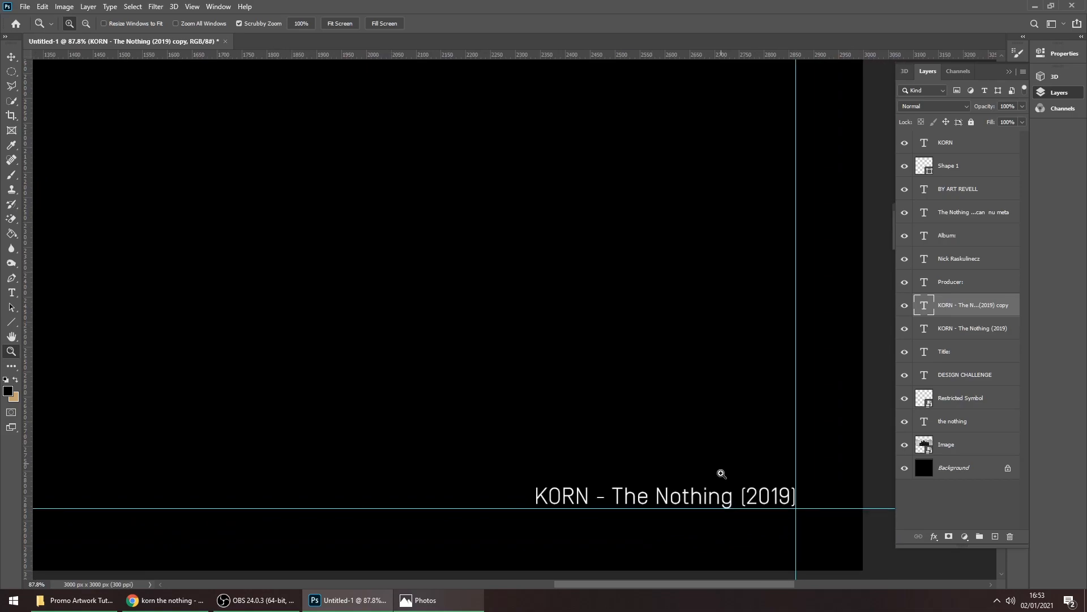
Replace the corner copy's wording with "Image Courtesy / " followed by the photographer's name
key("v")
double_click(682, 506)
type("Image Cour")
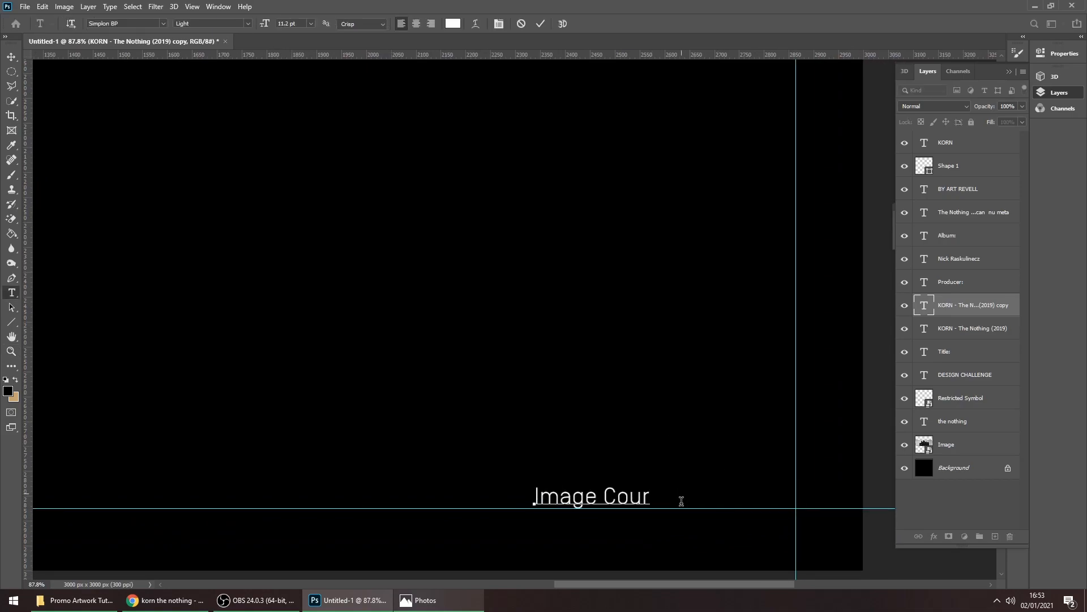
type("tesy / Brian Ziff")
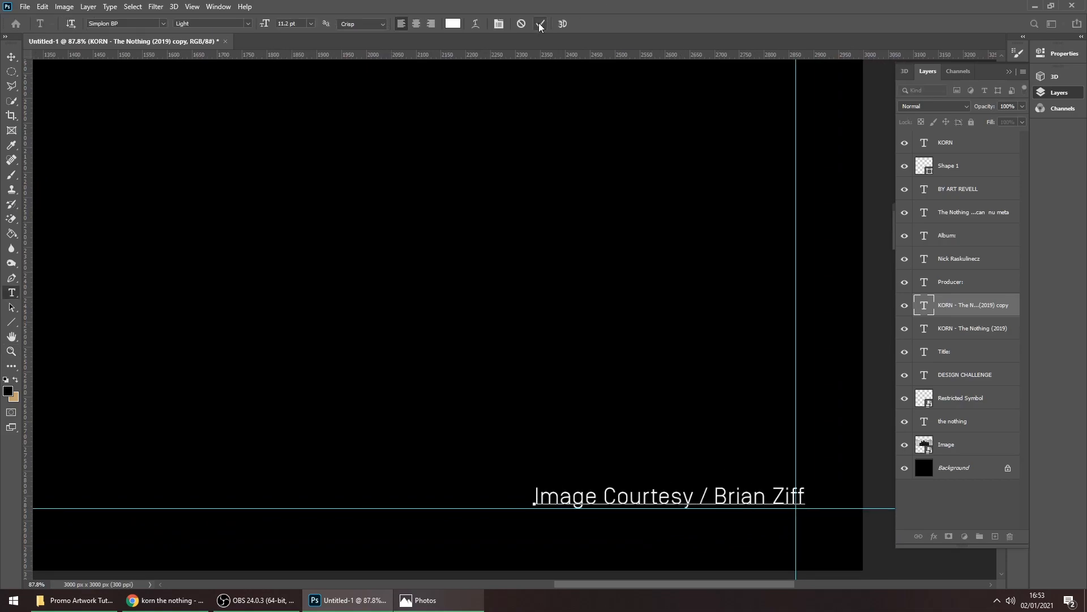
left_click(540, 27)
Line up the image credit with the right and bottom guides and hide the guides
key("v")
scroll(813, 517, "up", 3)
left_click_drag(798, 490, 689, 504)
key("z")
key("v")
key("z")
key("ctrl+semicolon")
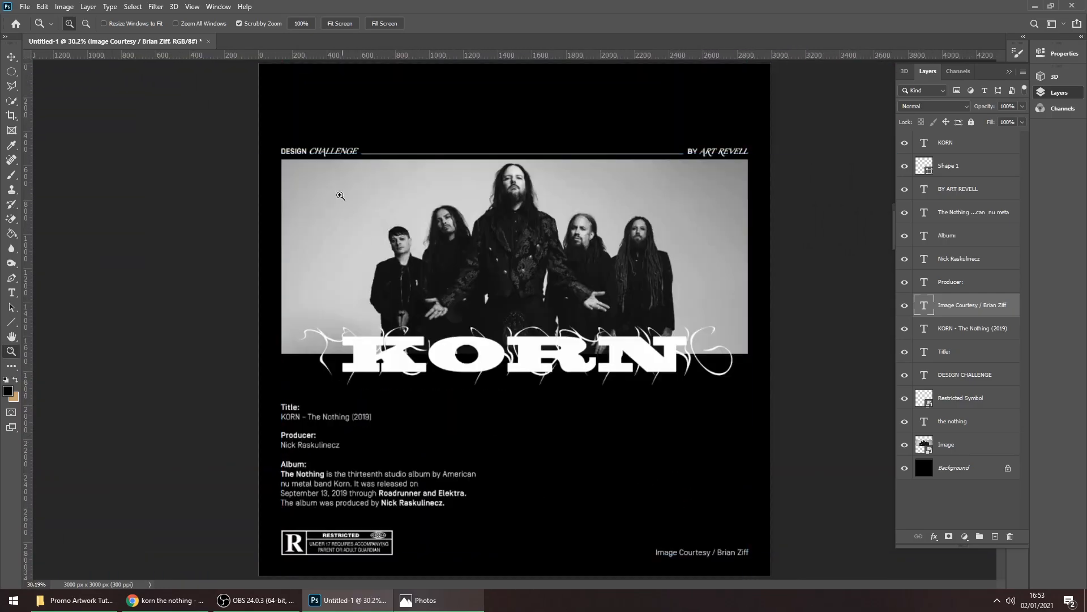
Duplicate the DESIGN CHALLENGE text onto the upper-left area of the band photo
left_click_drag(326, 169, 503, 468)
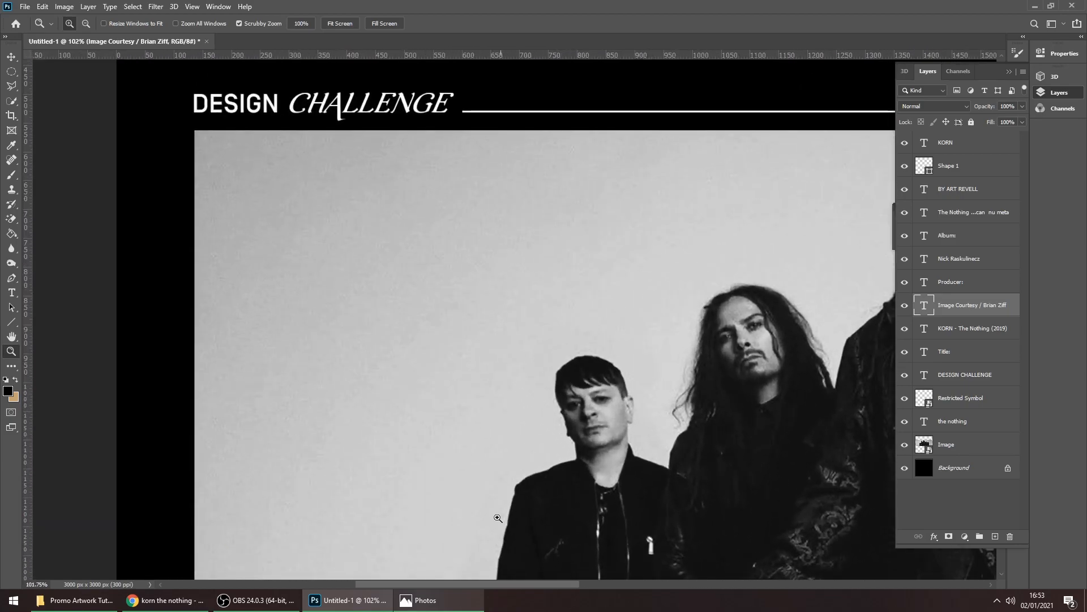
left_click(976, 371)
key("v")
left_click_drag(400, 105, 421, 161)
Set the copied DESIGN CHALLENGE text to the Walker Bot LDR font, left-aligned, and shift it fully onto the photo
double_click(422, 160)
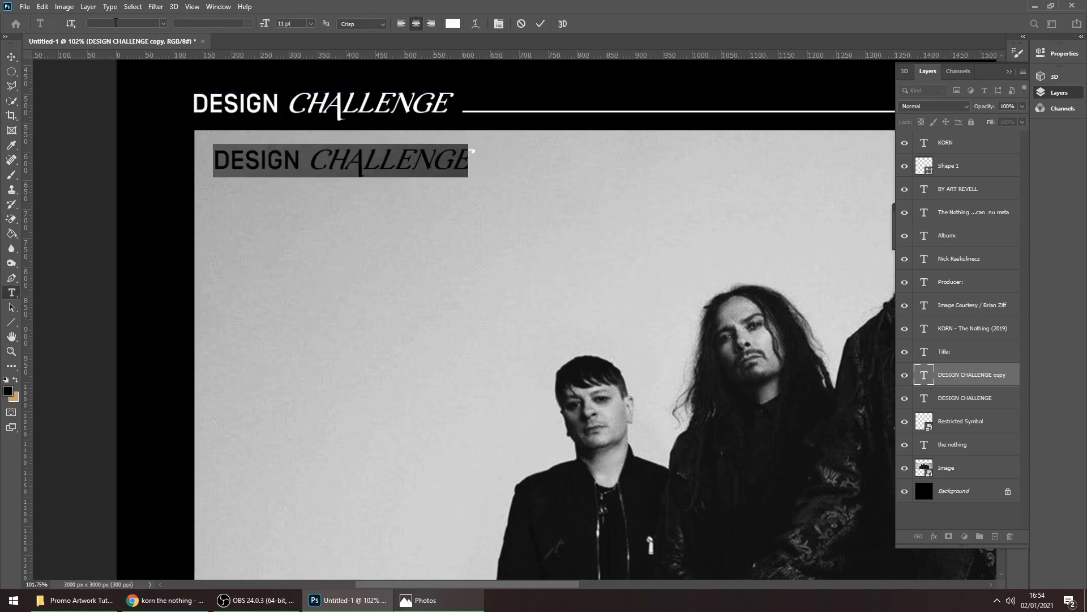
type("walker")
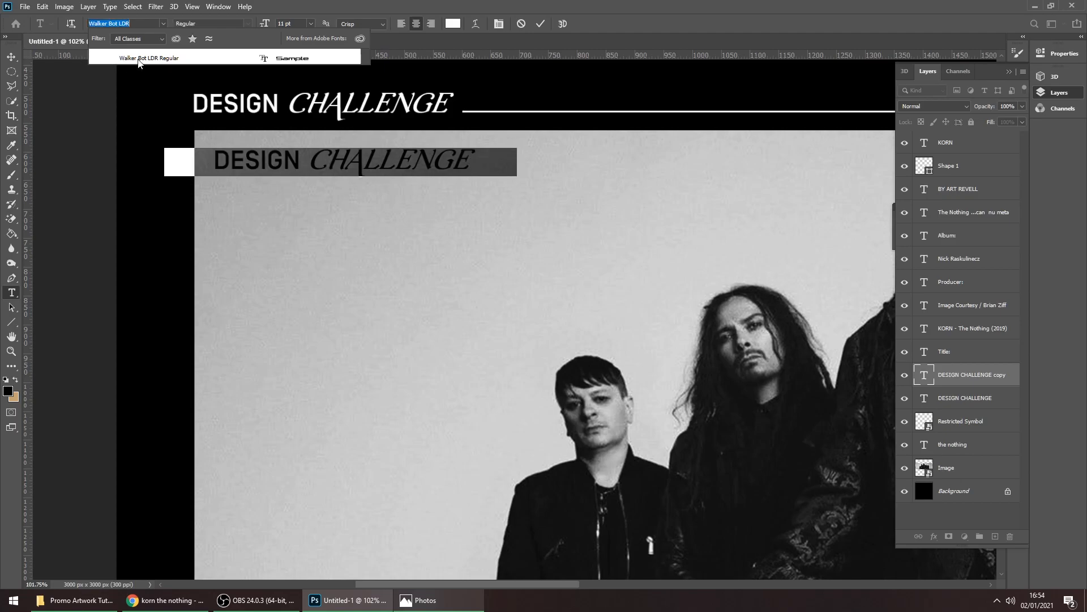
left_click(214, 59)
left_click_drag(211, 160, 387, 160)
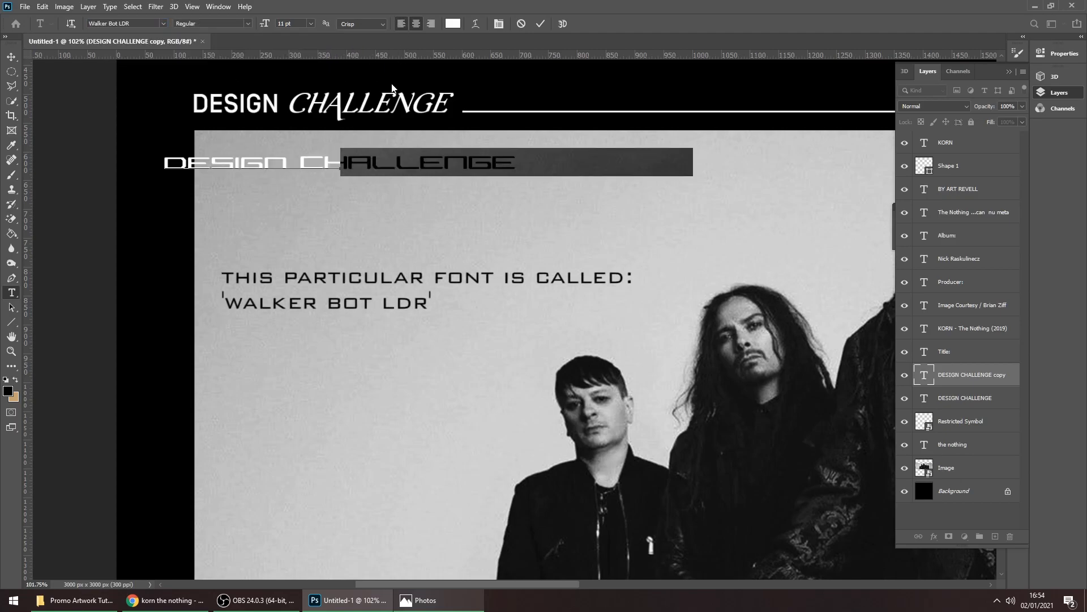
key("ctrl+Return")
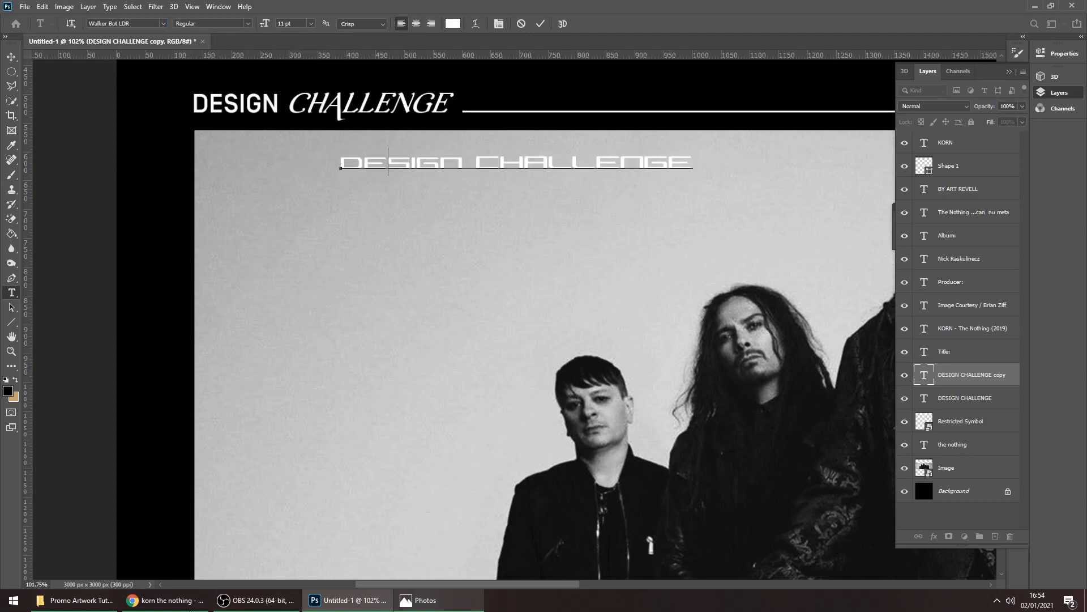
Look up the album's release date in the browser, and replace the copied text in Photoshop with "(13-09-2019)" near the photo's upper-left corner
left_click(195, 602)
left_click(869, 432)
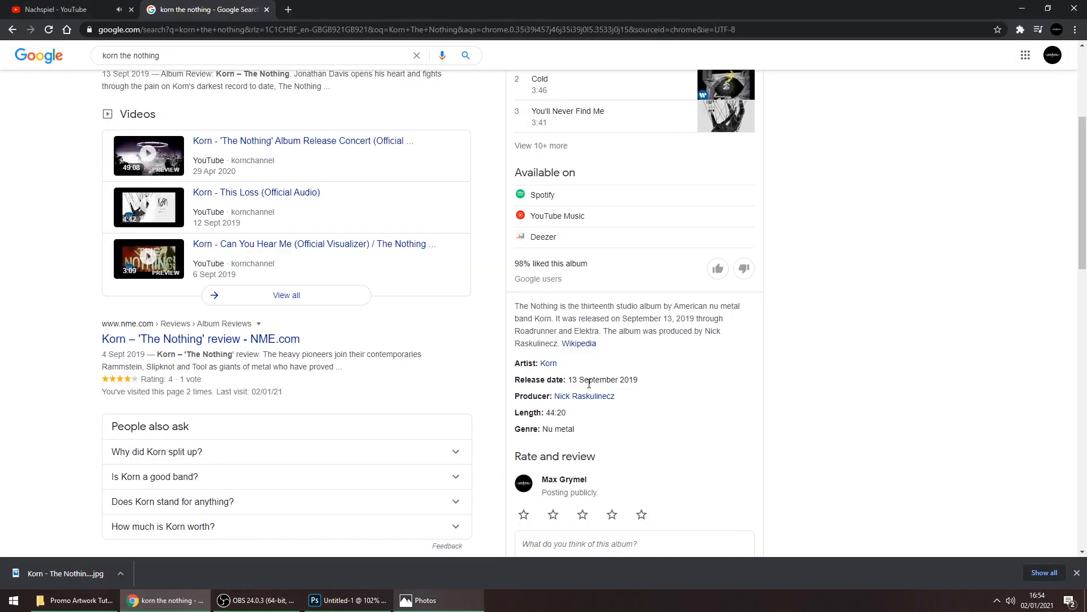
left_click(347, 602)
key("z")
left_click_drag(383, 204, 353, 208)
left_click_drag(470, 211, 210, 227)
left_click_drag(216, 227, 254, 227)
Duplicate the "(13-09-2019)" caption horizontally onto the upper-right area of the band photo
key("v")
left_click_drag(173, 215, 872, 199)
key("z")
Replace the copied date with an "IMAGE -" credit naming the photographer inside spaced brackets, and align it within the photo's upper-right corner
key("t")
left_click(740, 219)
double_click(740, 219)
key("BackSpace")
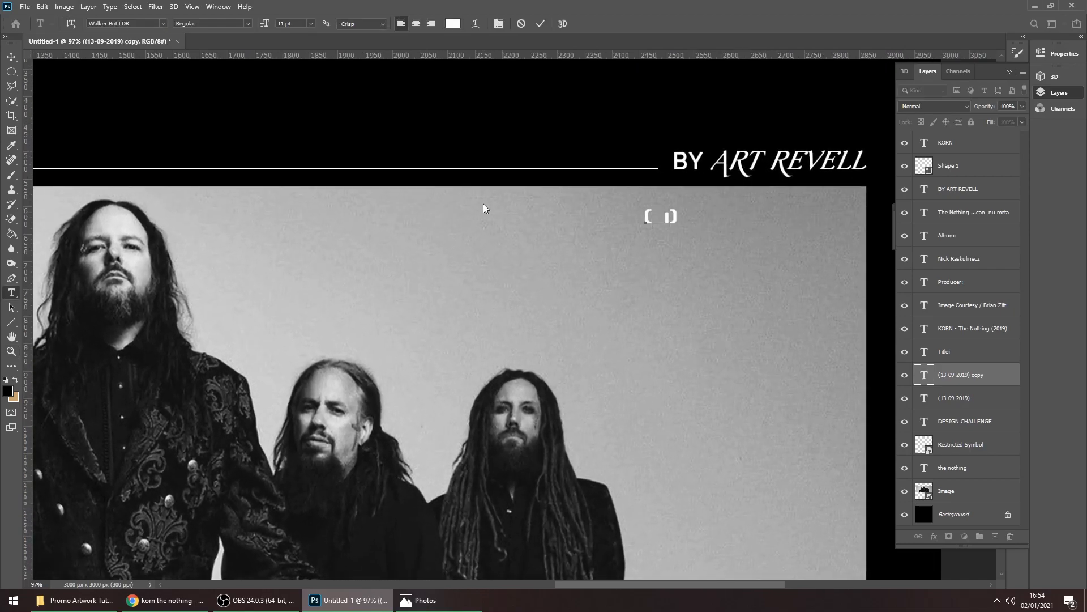
type("IMAGE - BRIA")
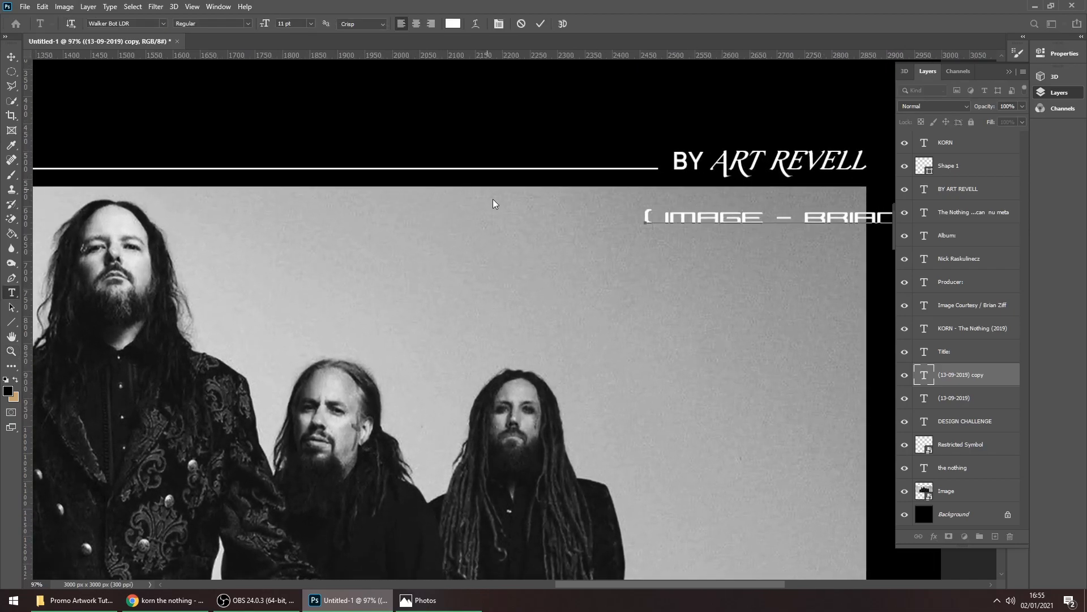
left_click_drag(730, 236, 589, 237)
left_click(541, 24)
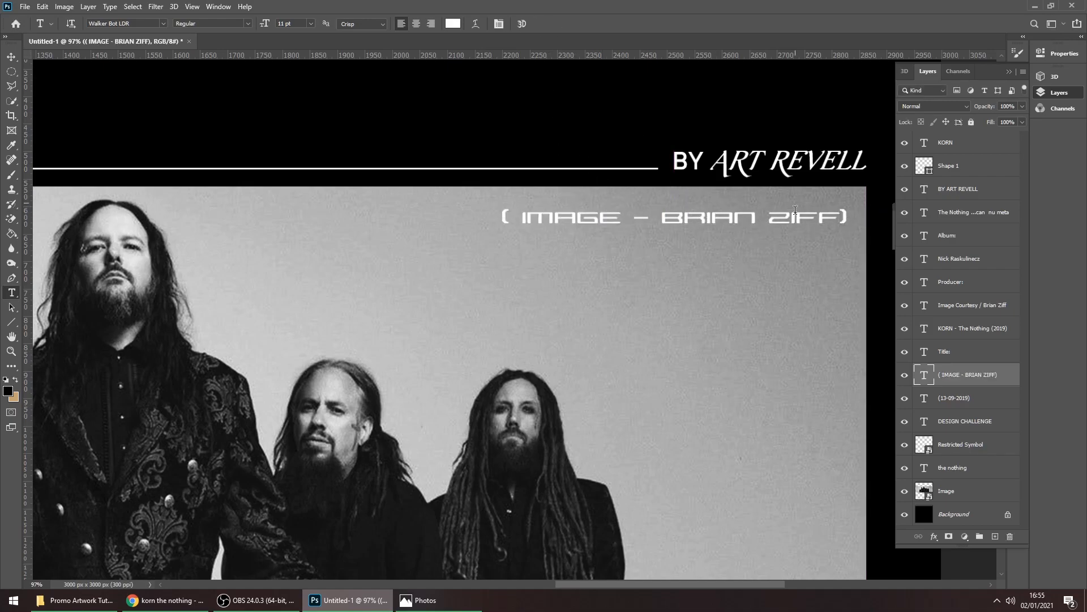
key("z")
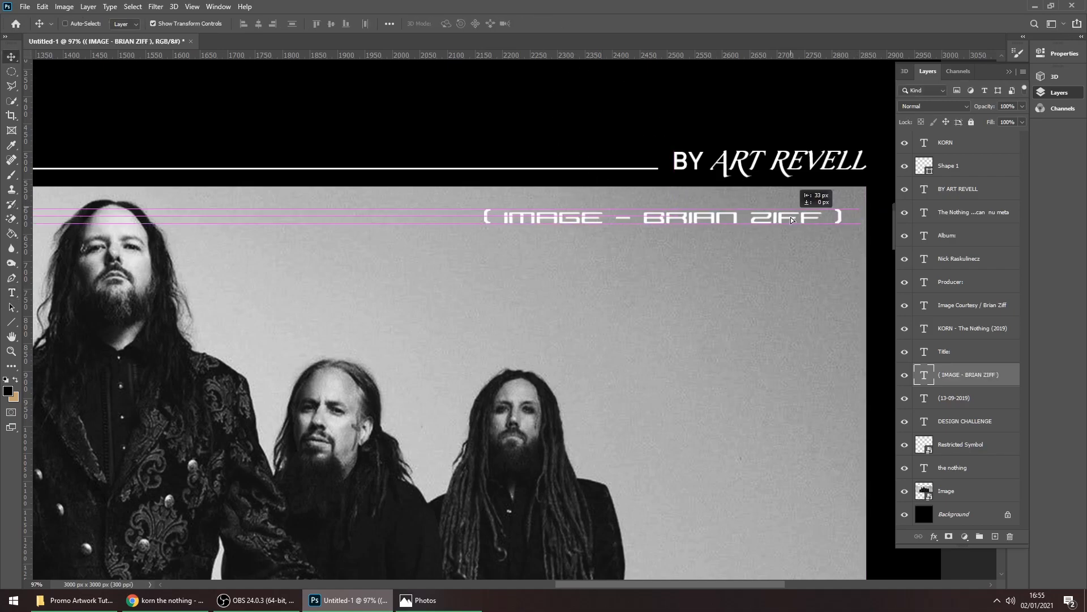
left_click_drag(773, 261, 732, 283)
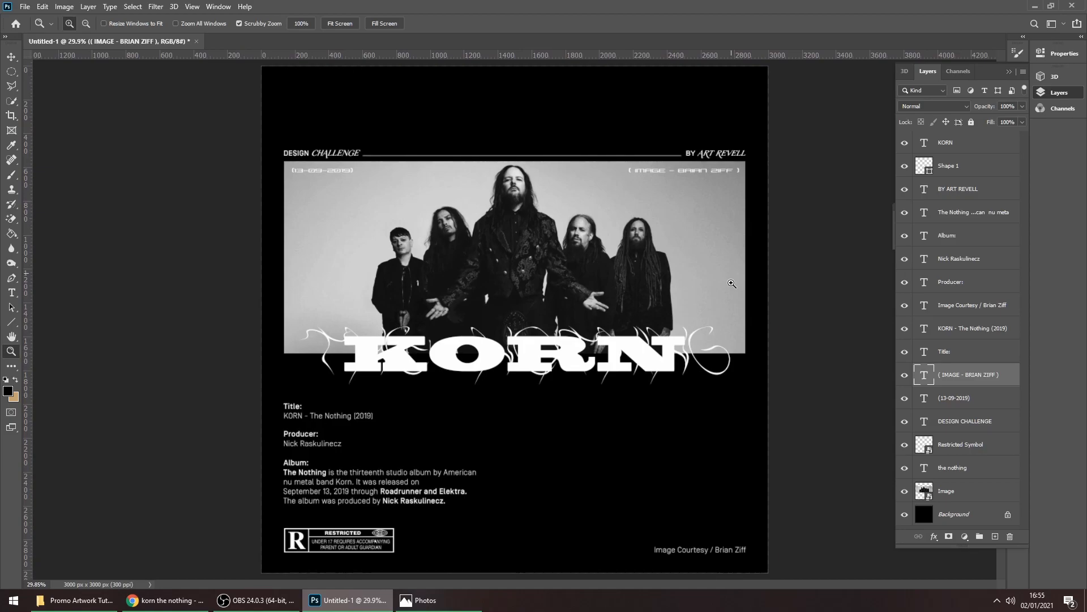
Reorder the layers so all text layers sit together, group them, name the group Text and place it above Shape 1
left_click_drag(965, 165, 967, 136)
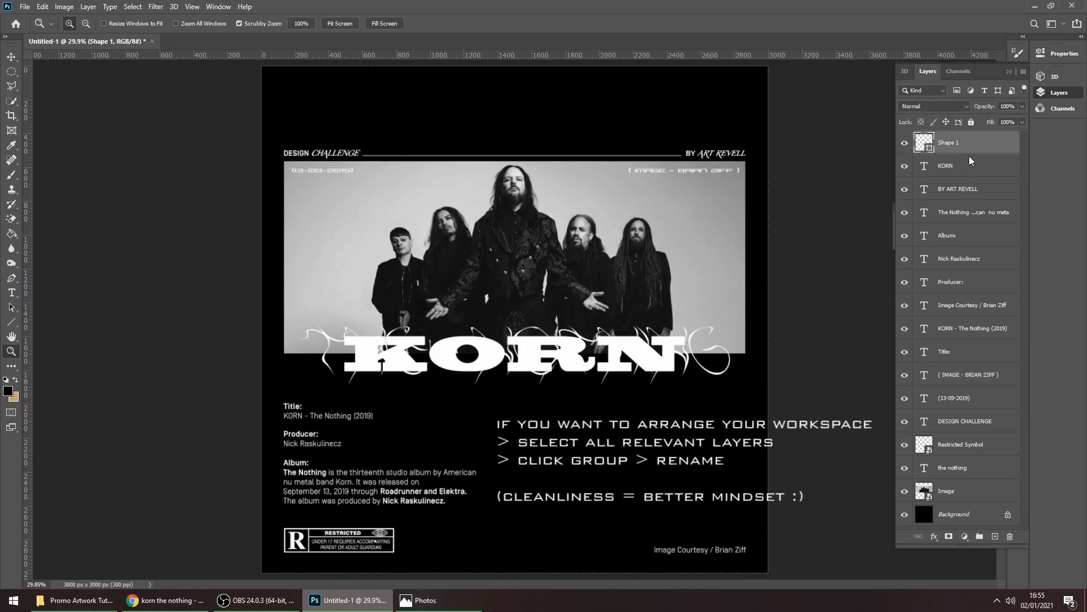
left_click_drag(962, 466, 967, 453)
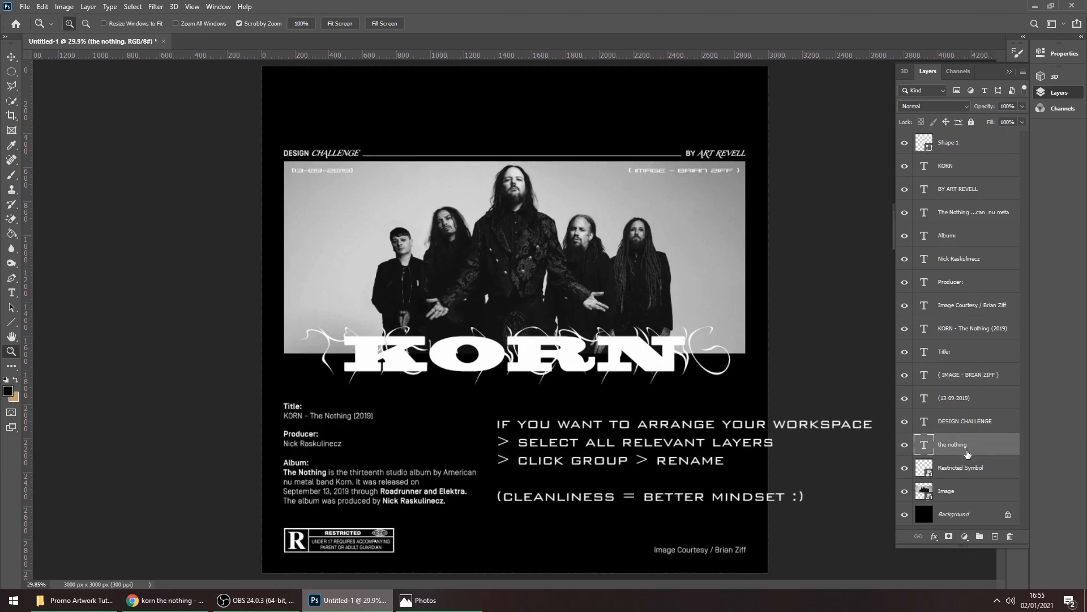
left_click(960, 169, "shift")
key("ctrl+g")
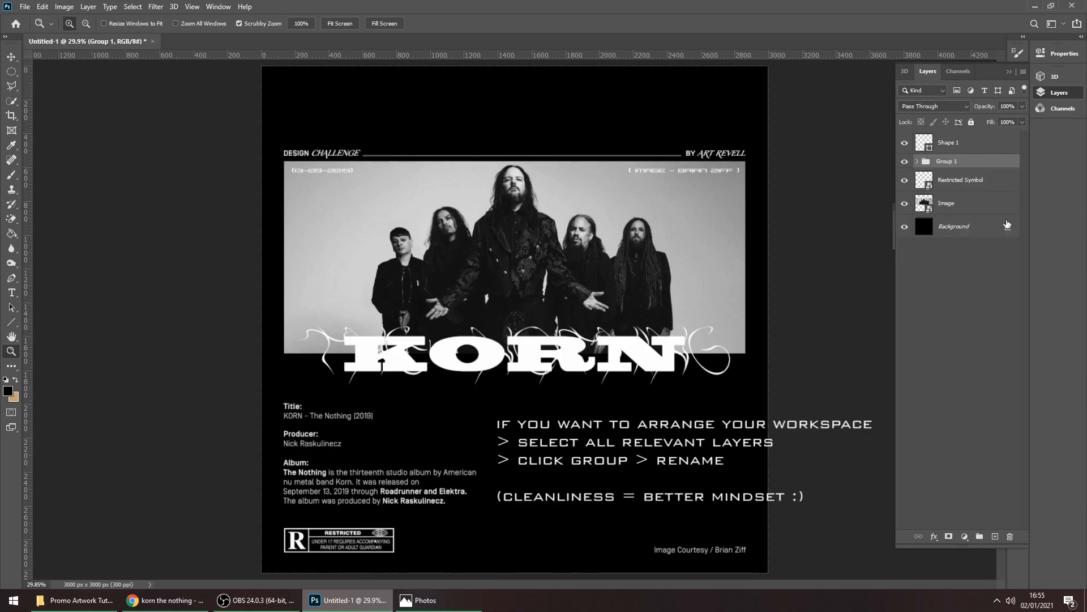
left_click_drag(947, 161, 944, 135)
Group the Shape 1, Restricted Symbol and Image layers and name the group Graphic Furniture
left_click(952, 157)
left_click(956, 205, "shift")
left_click(980, 536)
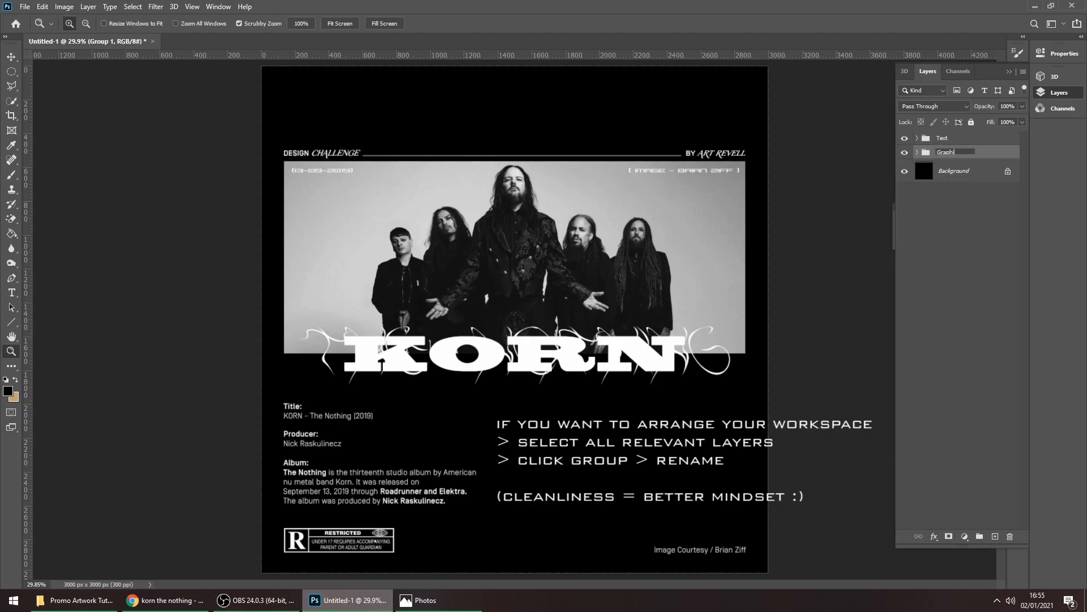
Add a new layer named Noise above the Text group, convert it to a smart object and open its contents
left_click(974, 139)
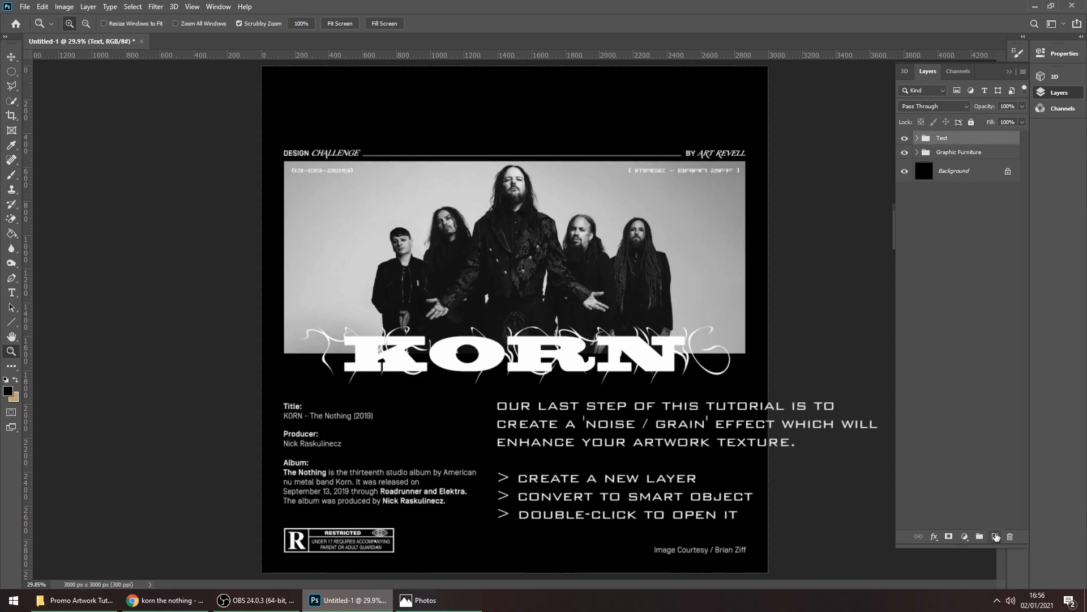
left_click(996, 536)
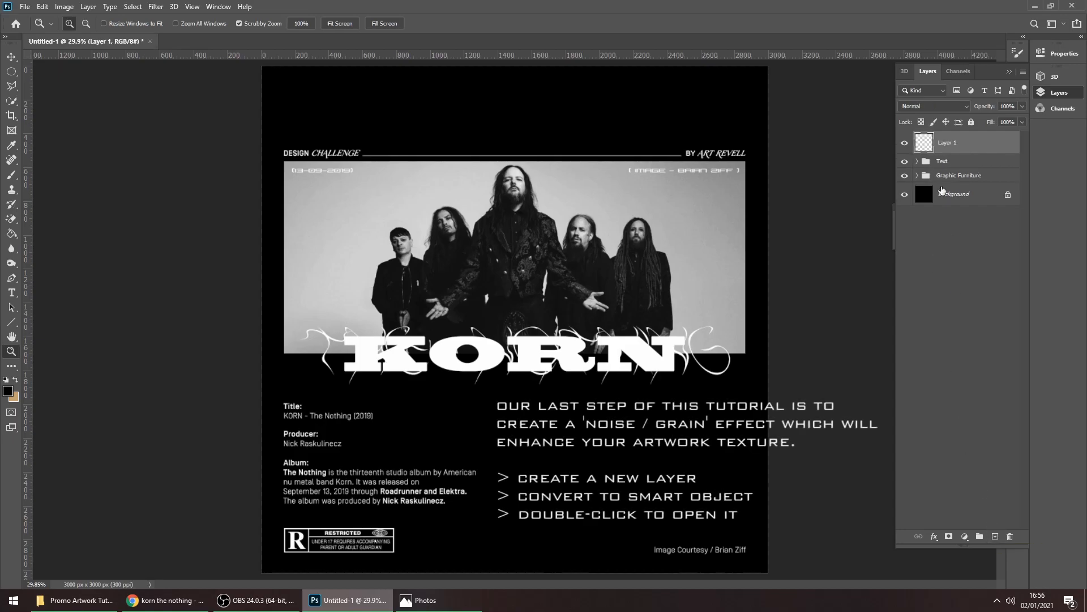
right_click(951, 144)
left_click(883, 267)
double_click(923, 144)
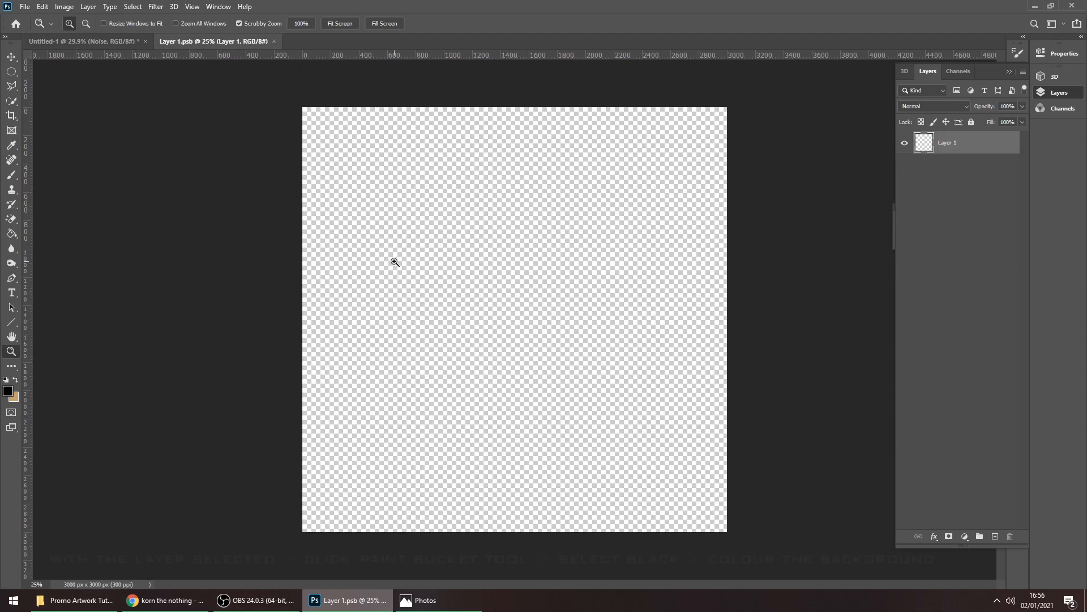
Fill the smart object's empty layer with black (000000) using the Paint Bucket tool
left_click(12, 237)
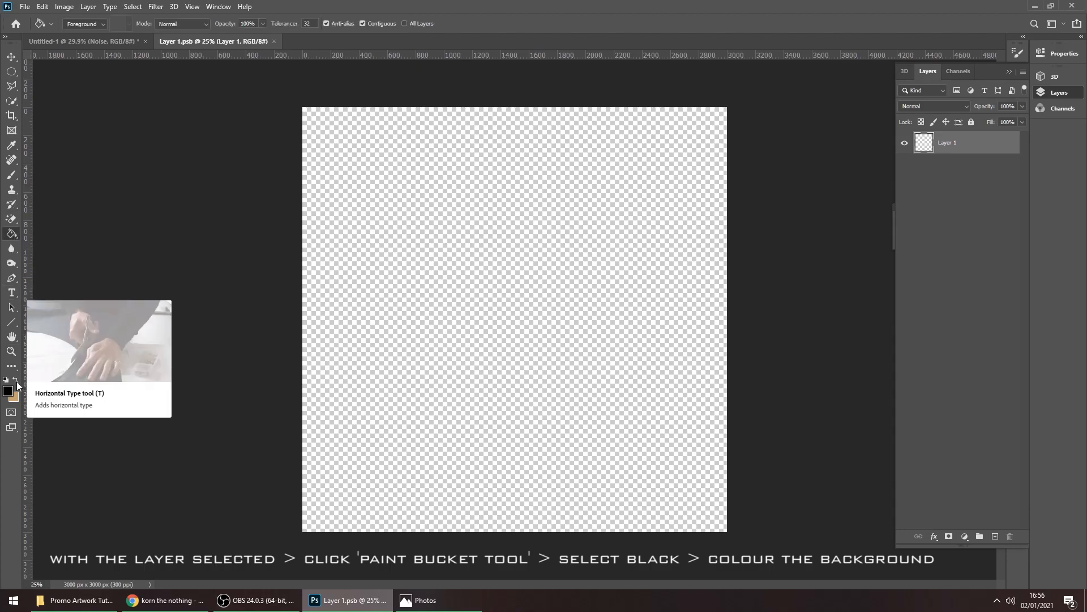
left_click(8, 390)
left_click(689, 290)
left_click_drag(688, 290, 675, 372)
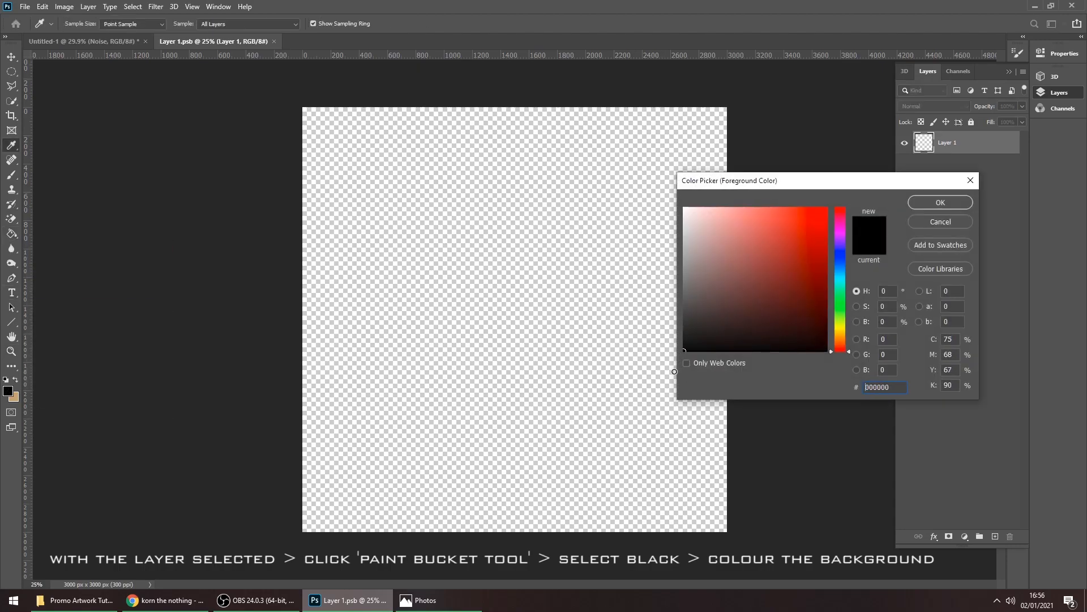
left_click(940, 202)
left_click(476, 227)
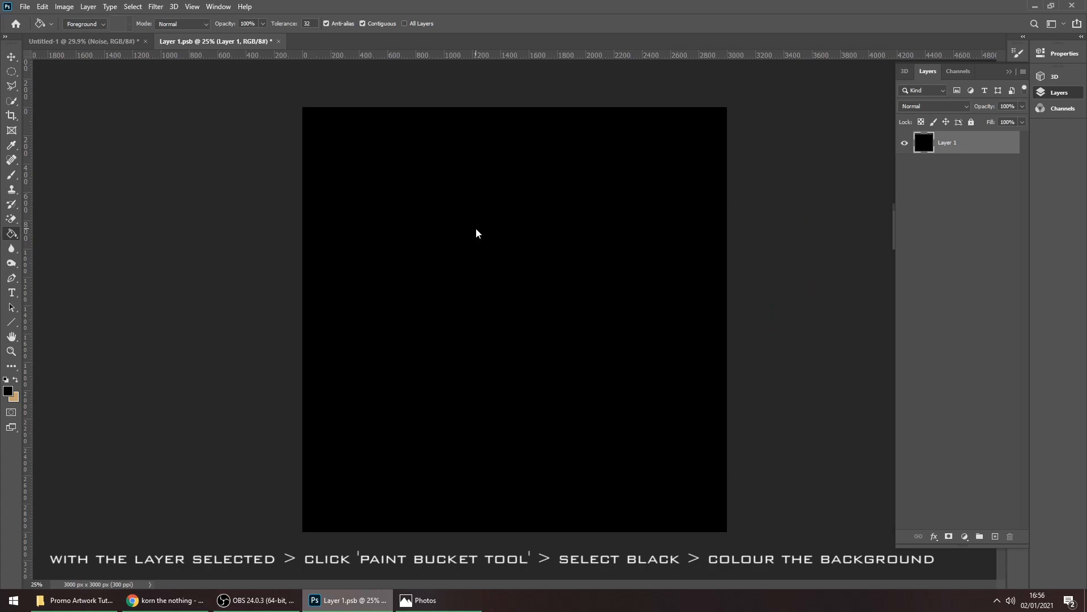
Apply the Add Noise filter to the black layer with amount 8%, Gaussian distribution and Monochromatic enabled
left_click(11, 57)
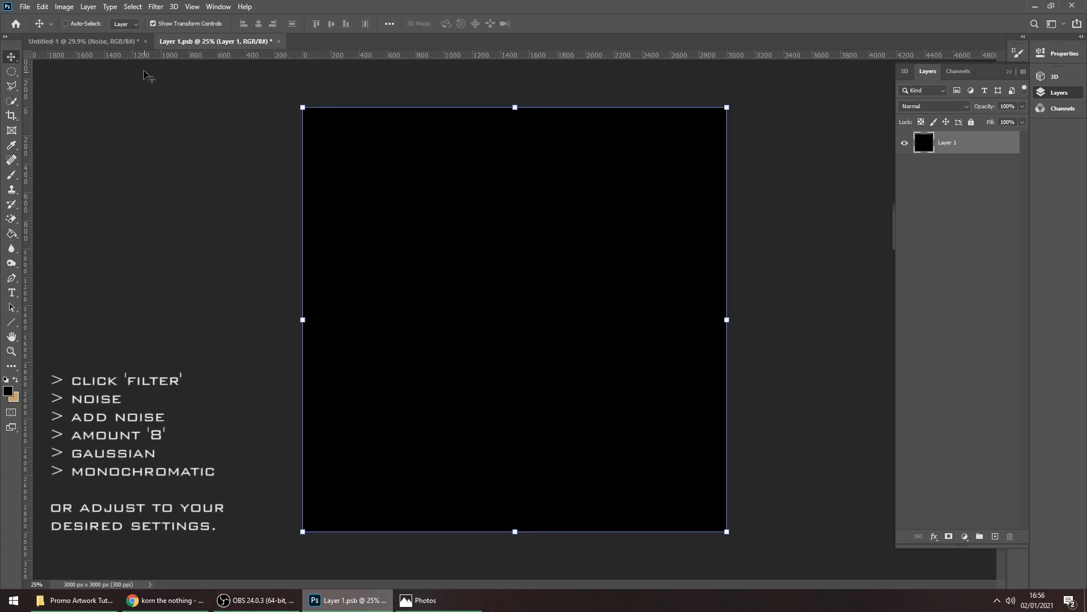
left_click(155, 6)
mouse_move(186, 169)
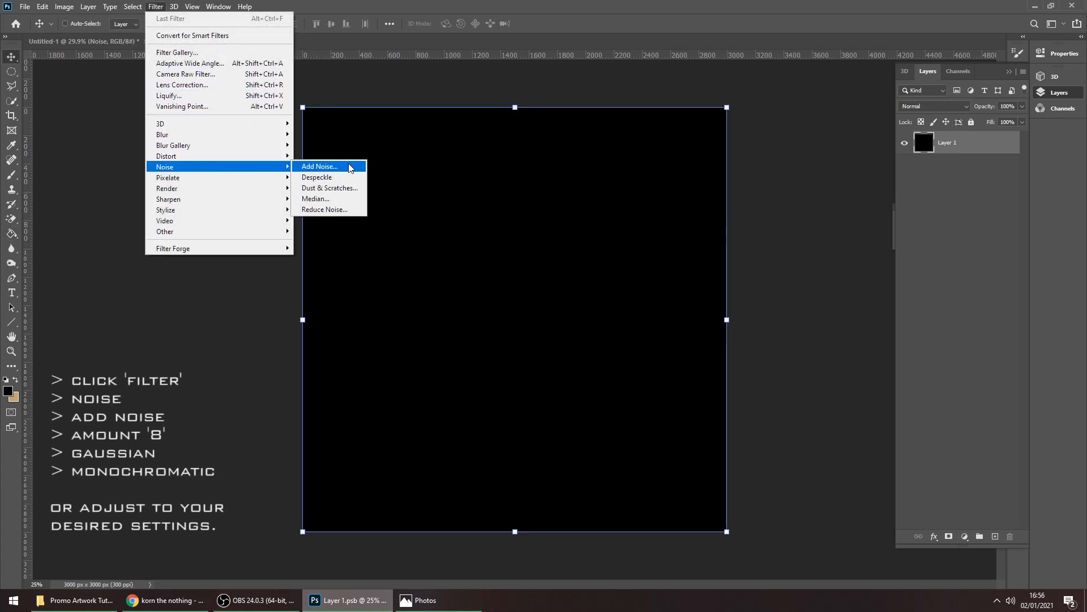
left_click(320, 167)
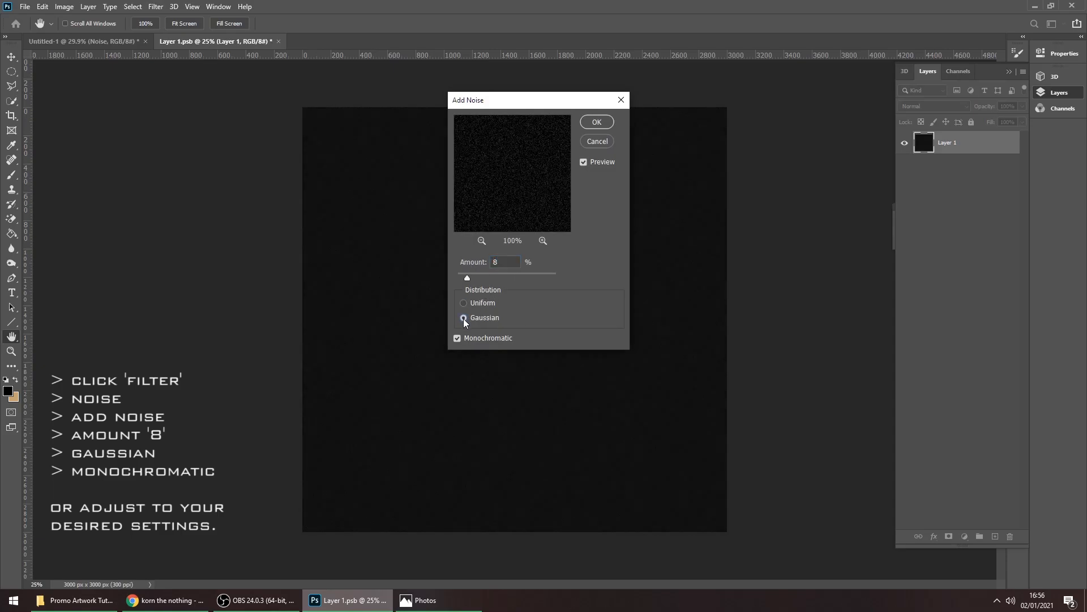
left_click(597, 122)
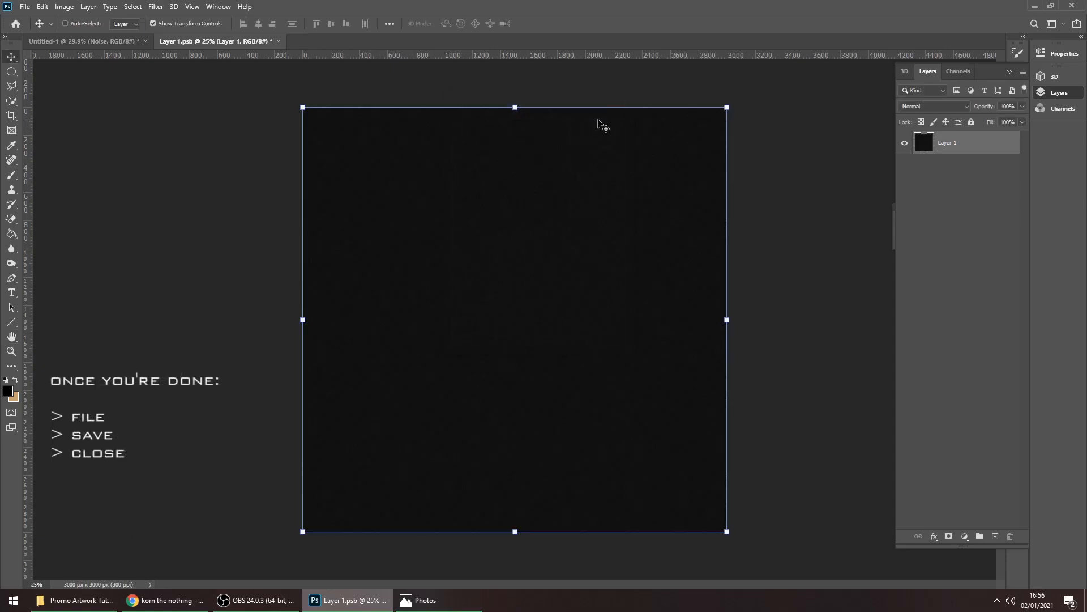
Save and close the noise smart object, and set the Noise layer's blend mode to Linear Dodge (Add)
left_click(25, 7)
left_click(51, 132)
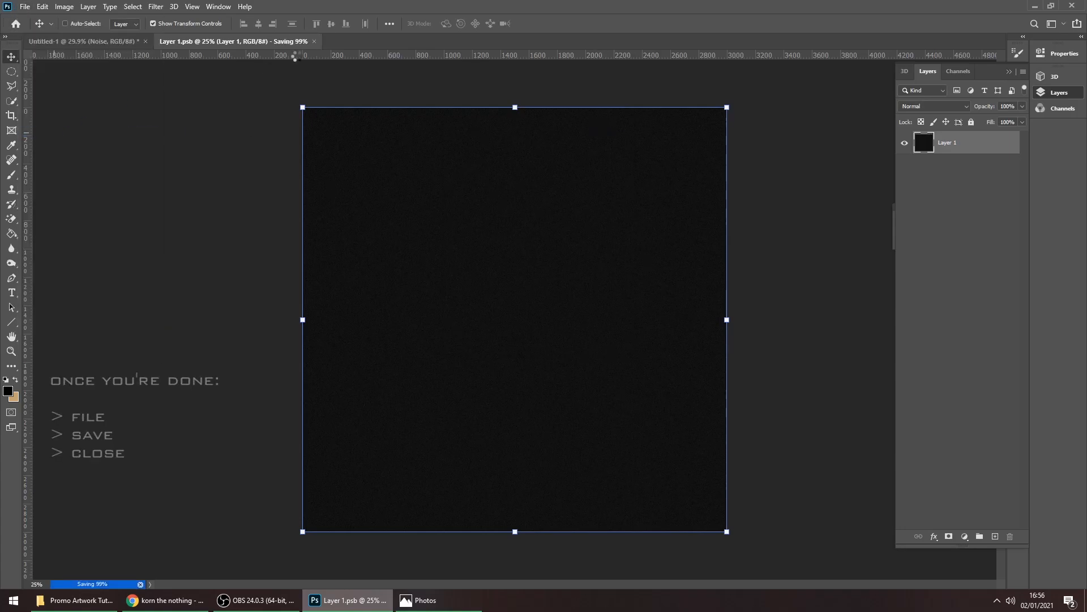
left_click(274, 42)
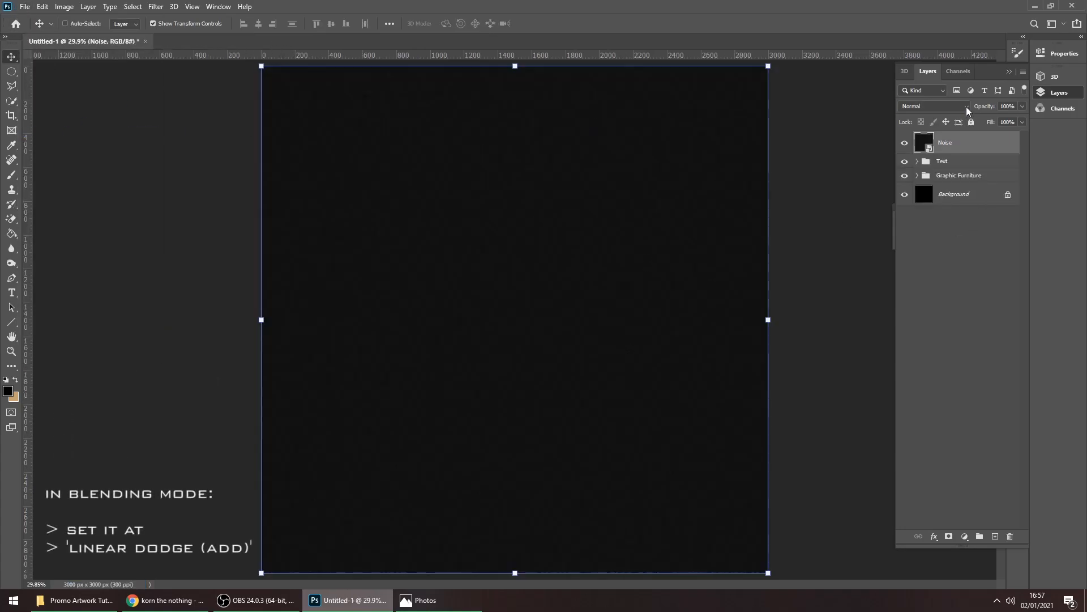
left_click(968, 107)
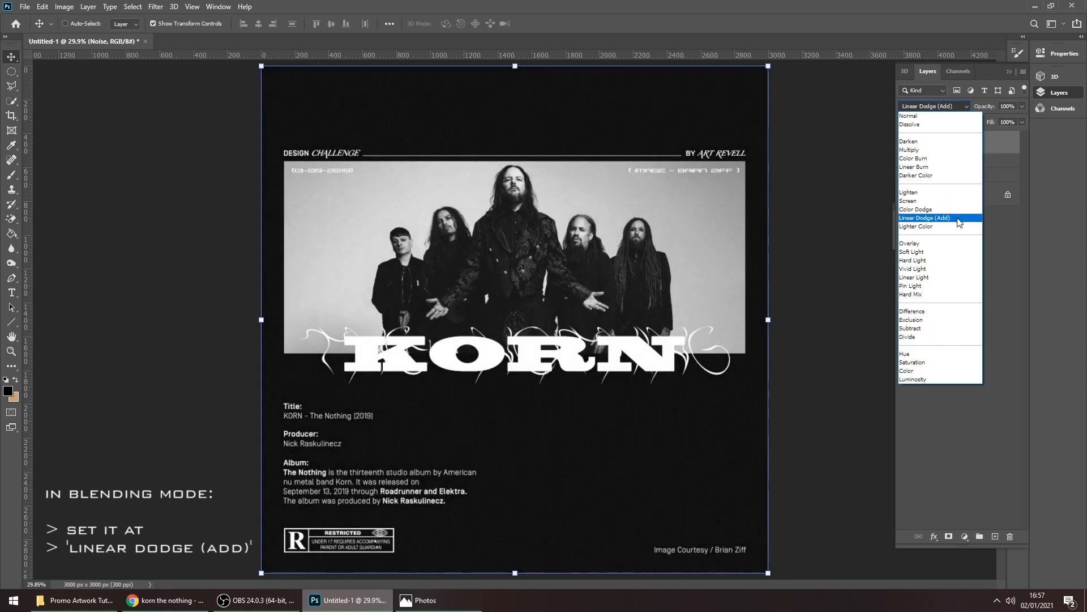
left_click(958, 220)
Examine the grain effect over the album text, KORN title and band photo in full-screen view with the rulers hidden
left_click(10, 353)
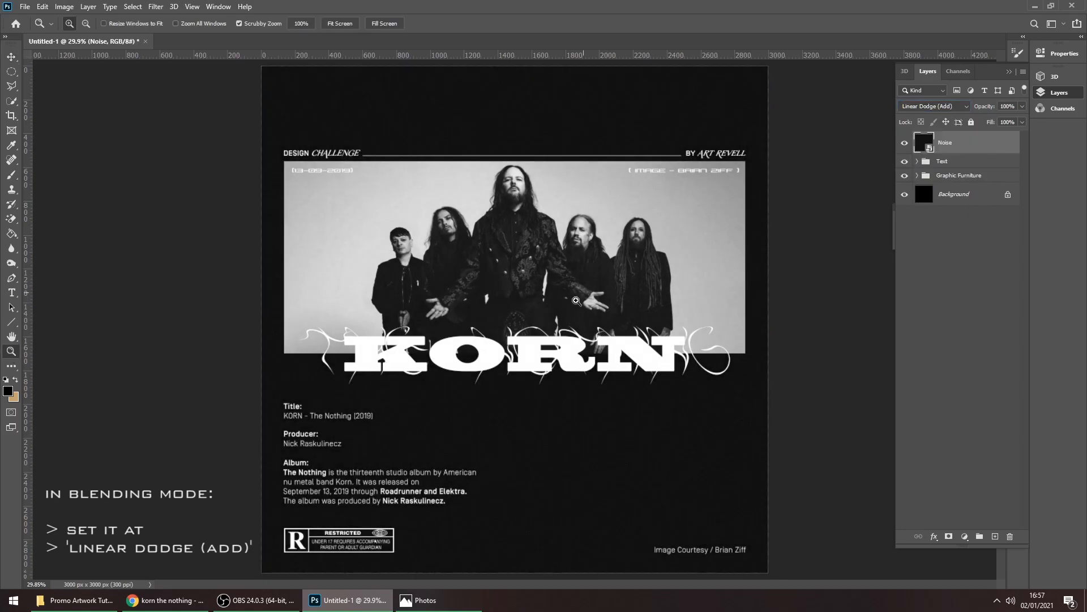
key("f")
key("f")
key("ctrl+r")
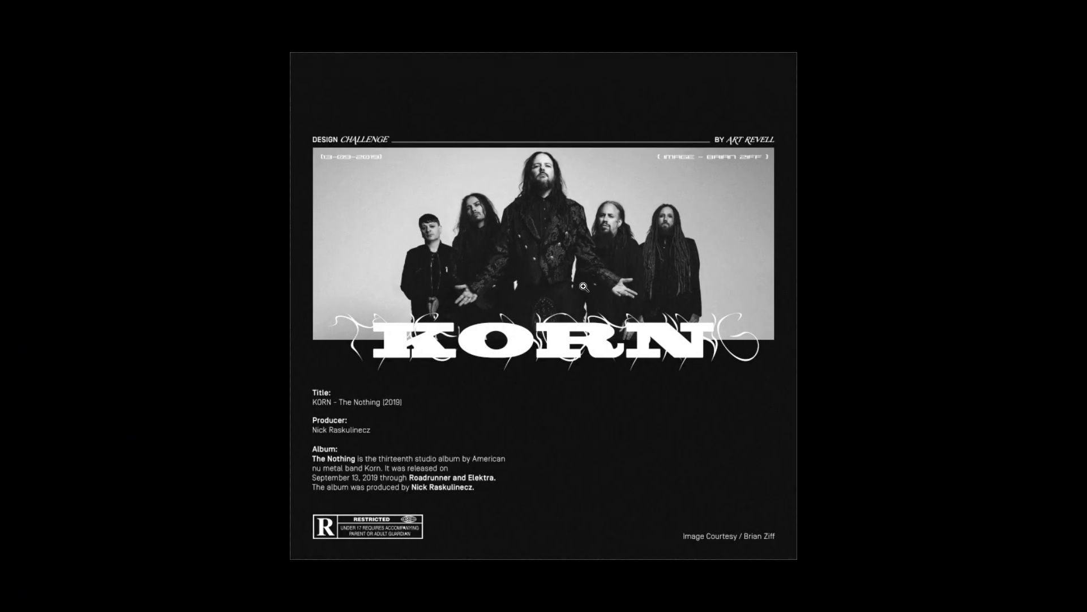
left_click(583, 283, "alt")
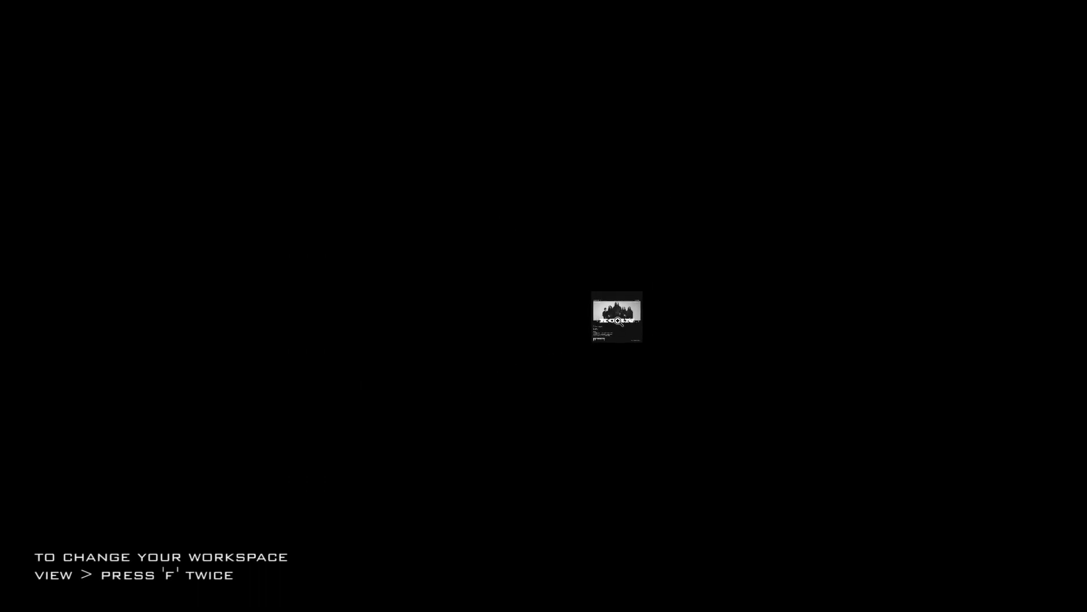
left_click_drag(632, 333, 715, 96)
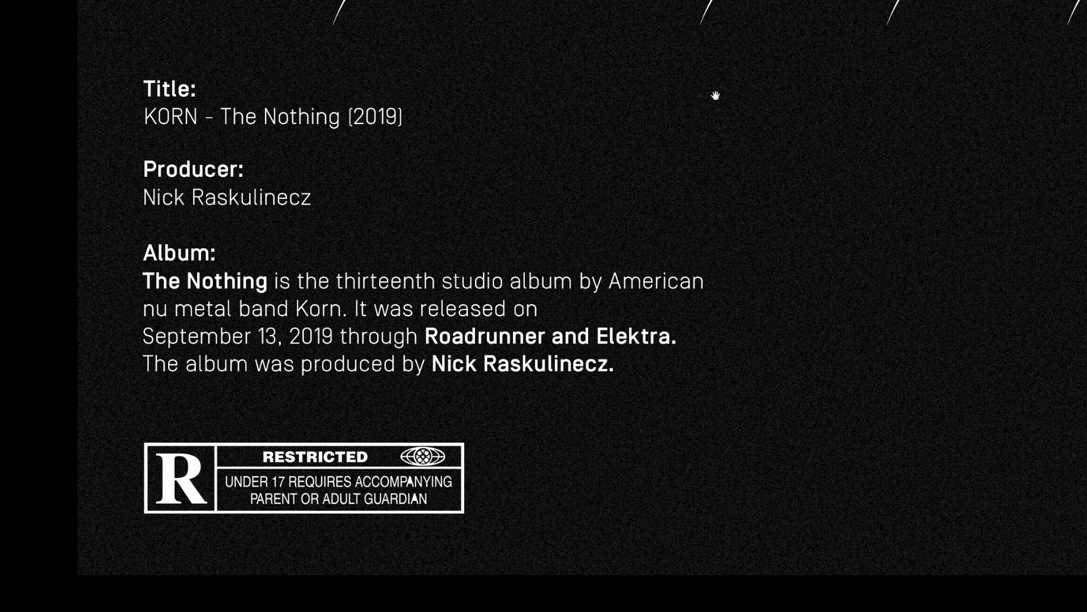
left_click_drag(903, 144, 339, 149)
left_click_drag(806, 95, 791, 498)
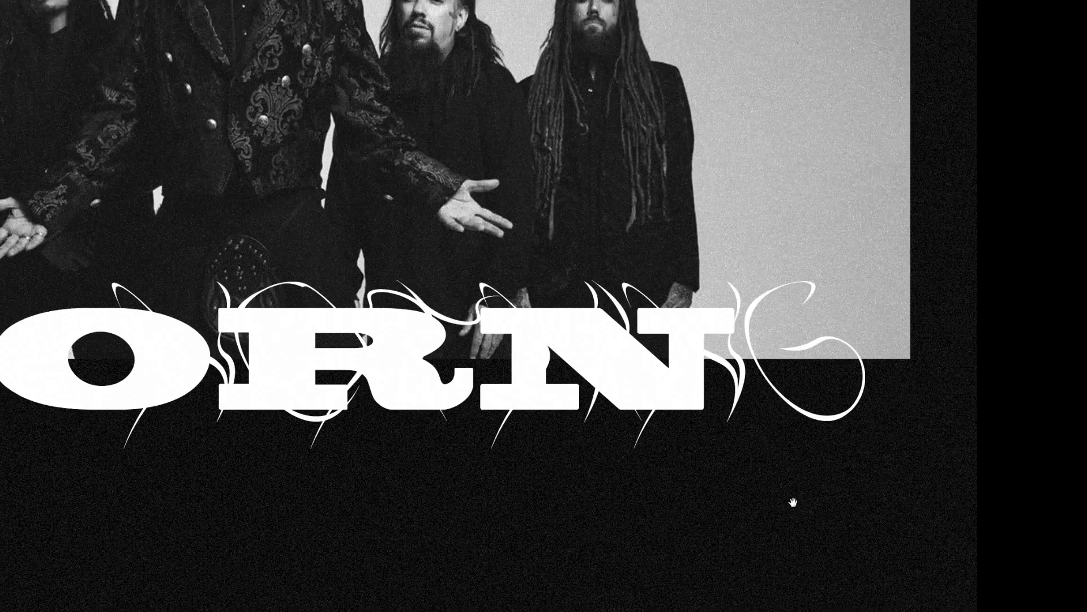
left_click_drag(799, 83, 1076, 556)
left_click_drag(289, 391, 287, 1)
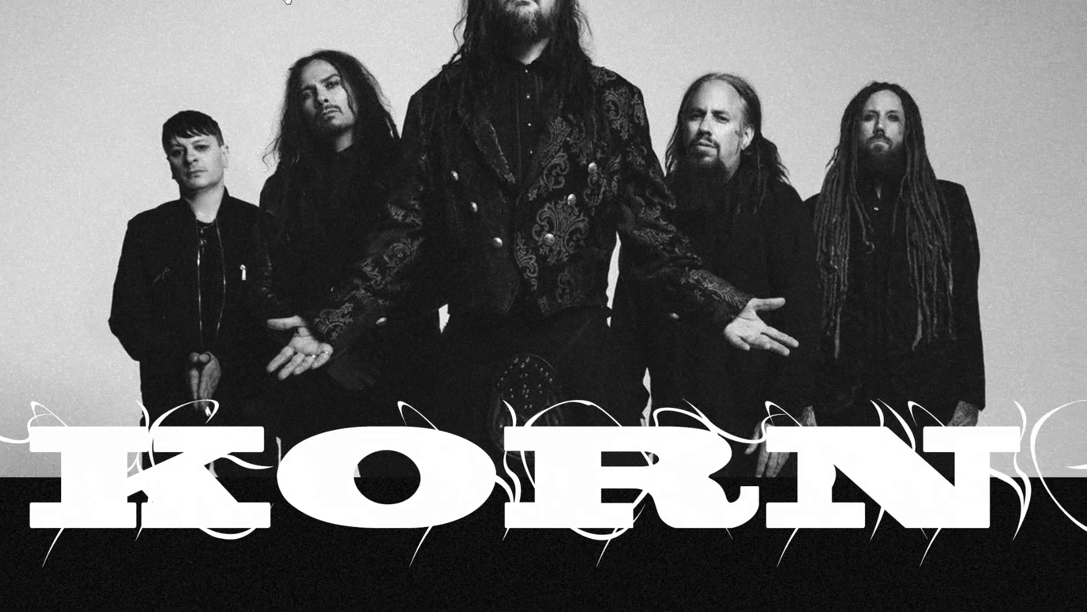
left_click_drag(604, 341, 573, 343)
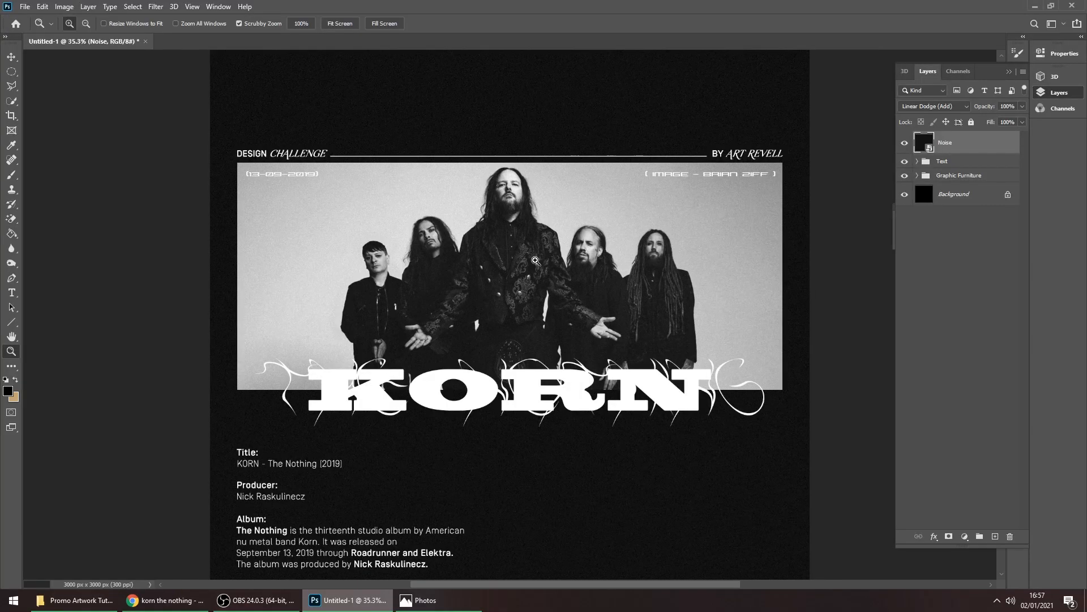
left_click_drag(557, 282, 544, 283)
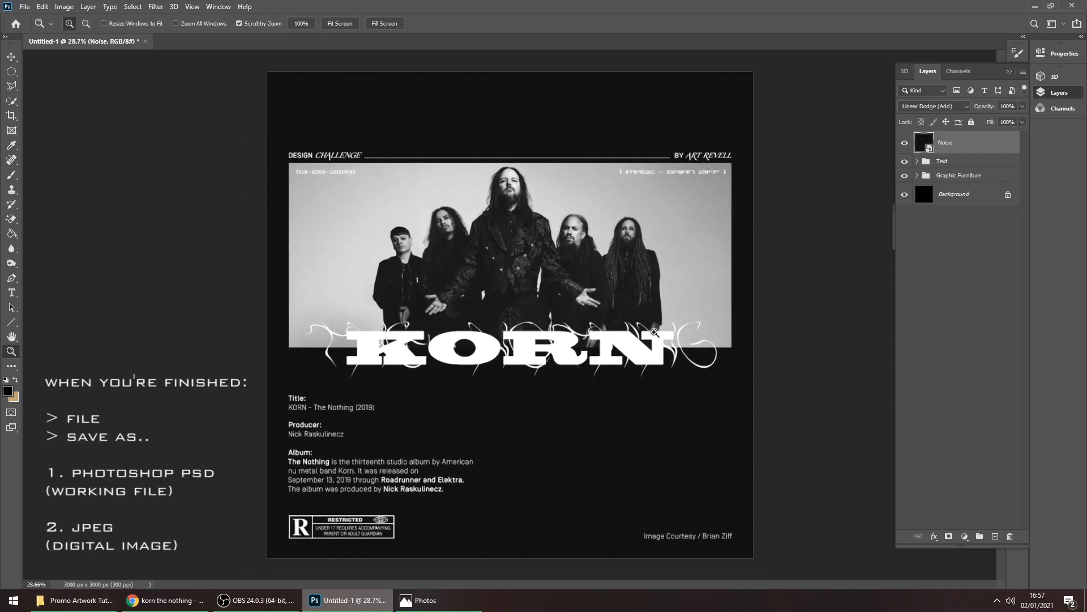
Save the artwork as the Photoshop file "Korn - The Nothing Mockup" in Desktop's Promo Artwork Tutorial folder, with Maximize Compatibility on
left_click(25, 6)
left_click(62, 144)
left_click(47, 179)
double_click(195, 95)
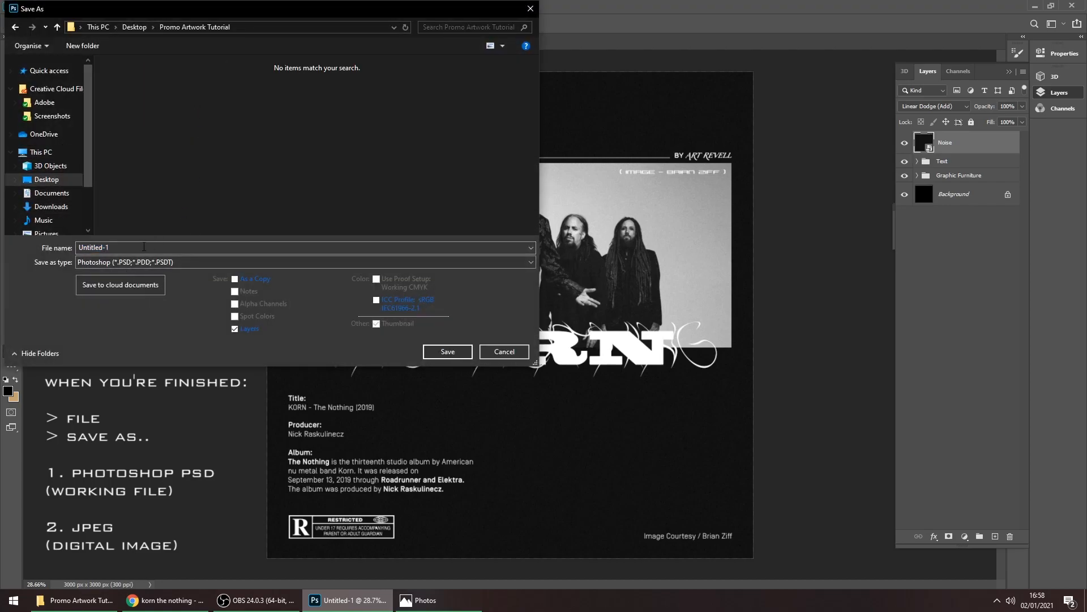
left_click_drag(145, 244, 68, 250)
type("Korn - T")
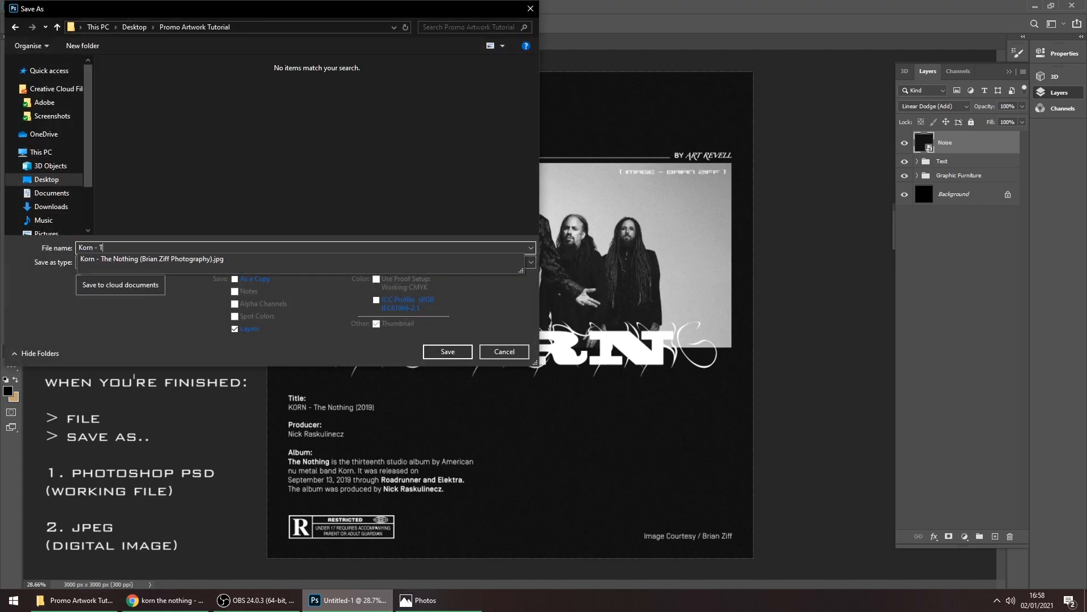
type("he Nothing Mockup")
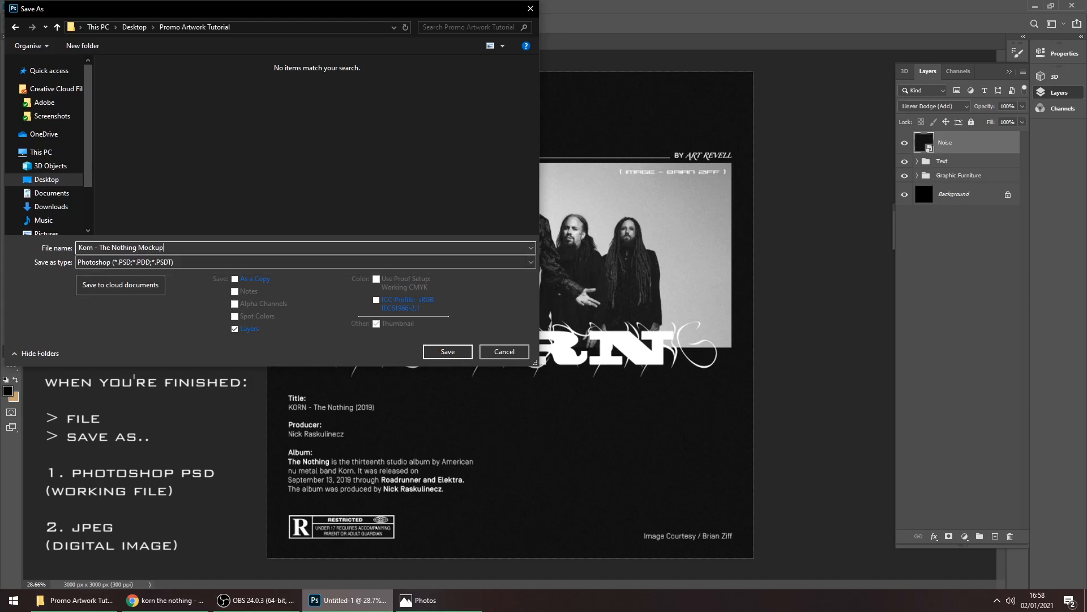
type("o")
left_click(447, 353)
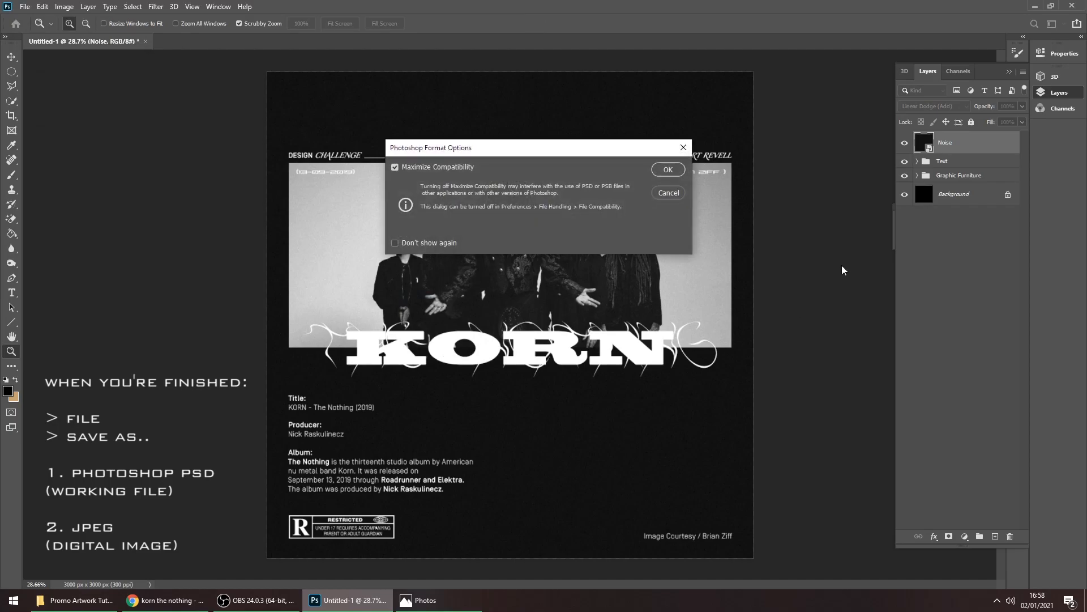
left_click(668, 170)
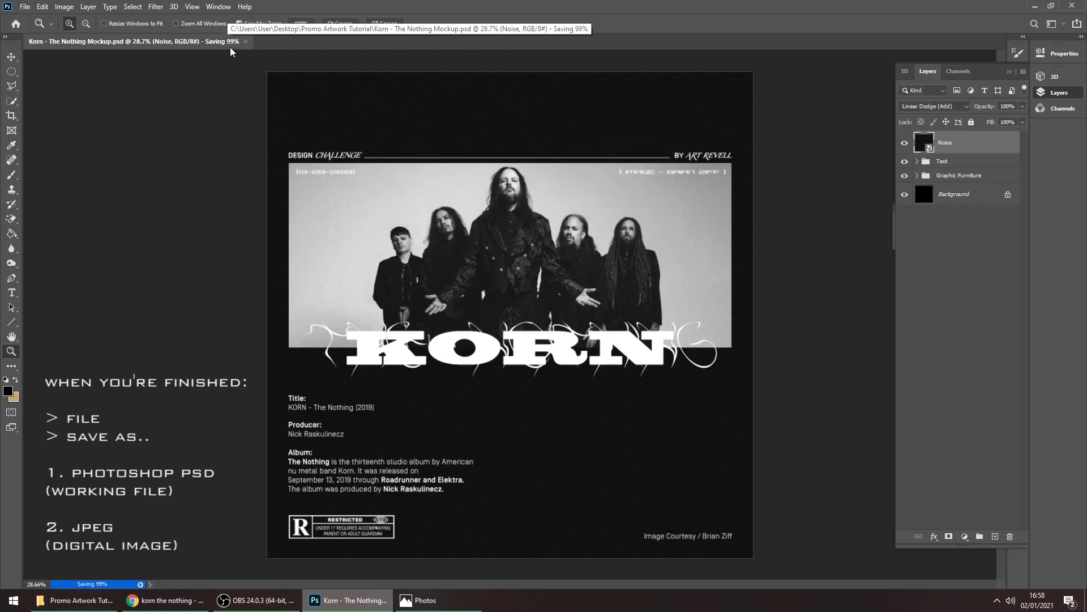
Save a JPEG copy of the artwork as "Korn - The Nothing Mockup" in the Promo Artwork Tutorial folder, accepting the JPEG options
left_click(26, 7)
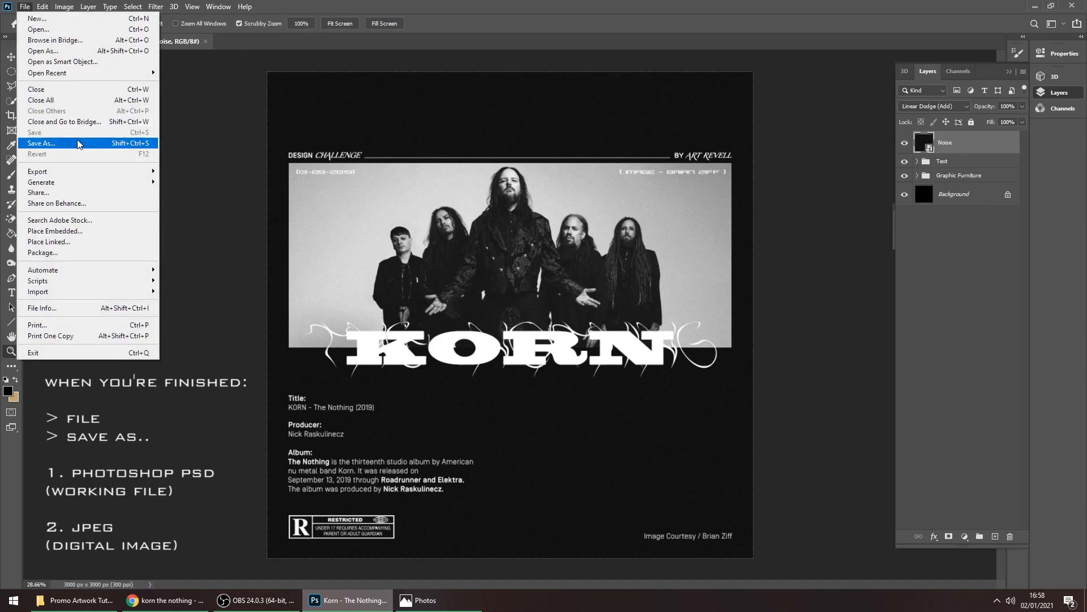
left_click(46, 163)
left_click(114, 261)
left_click(112, 350)
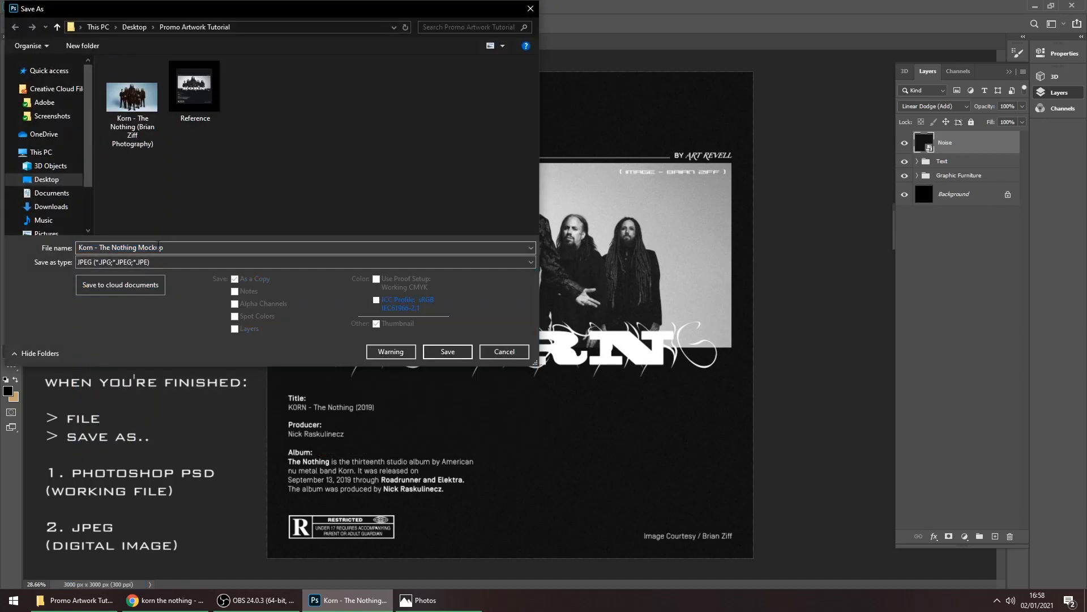
left_click(182, 262)
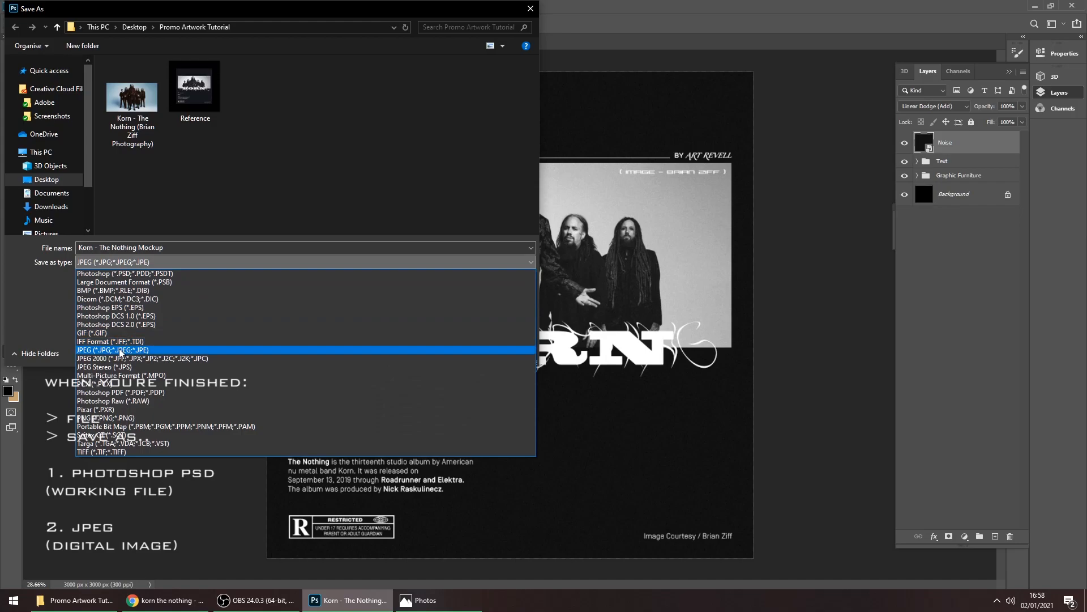
left_click(158, 350)
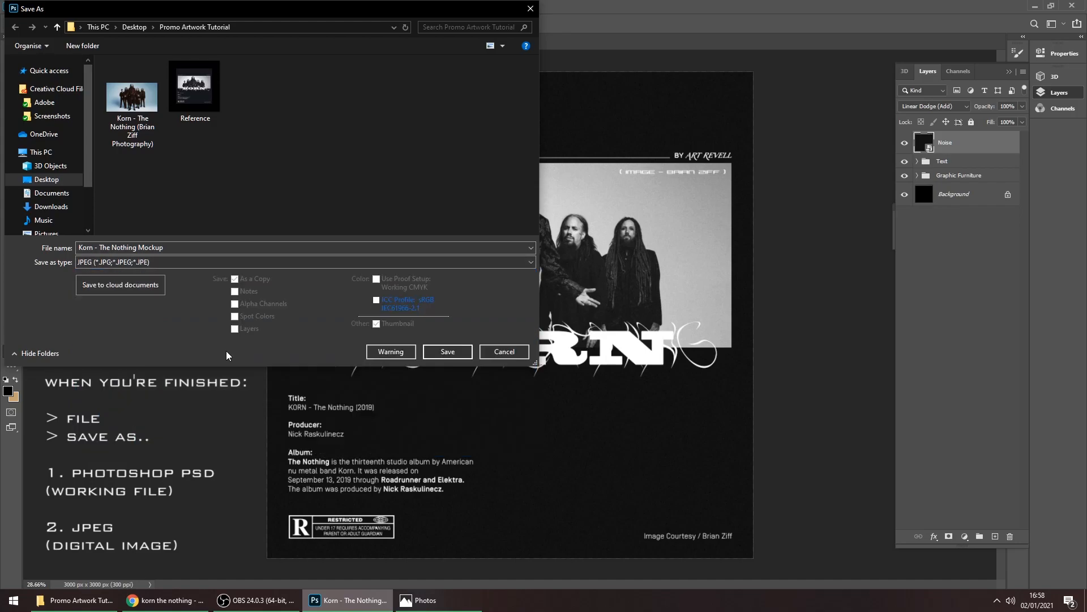
left_click(454, 352)
left_click(605, 148)
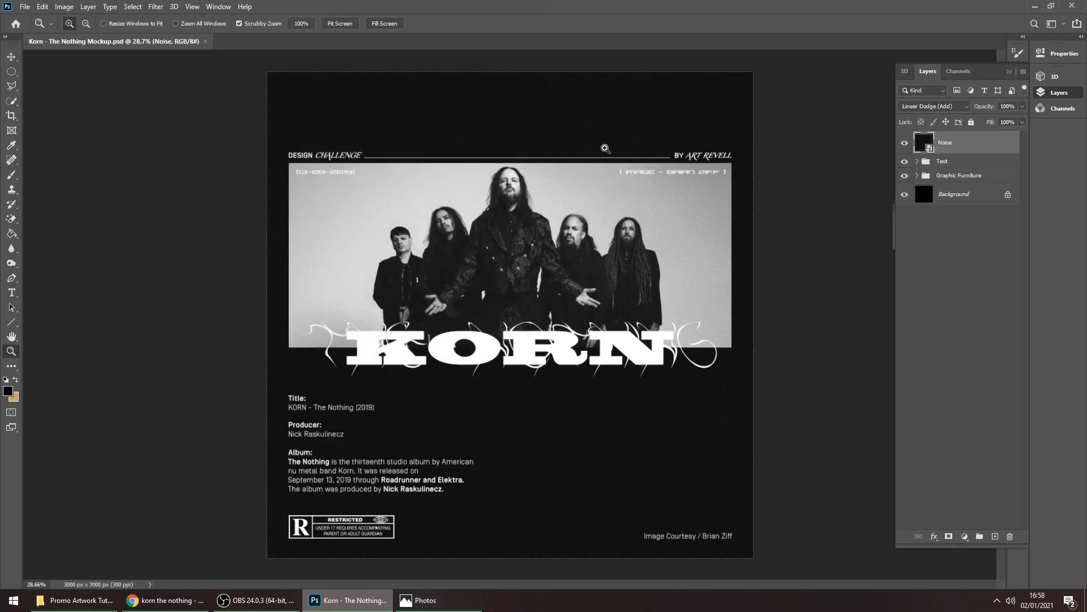
Open the saved JPEG from the desktop's Promo Artwork Tutorial folder, check it in Photos, and close the viewer
left_click(1085, 601)
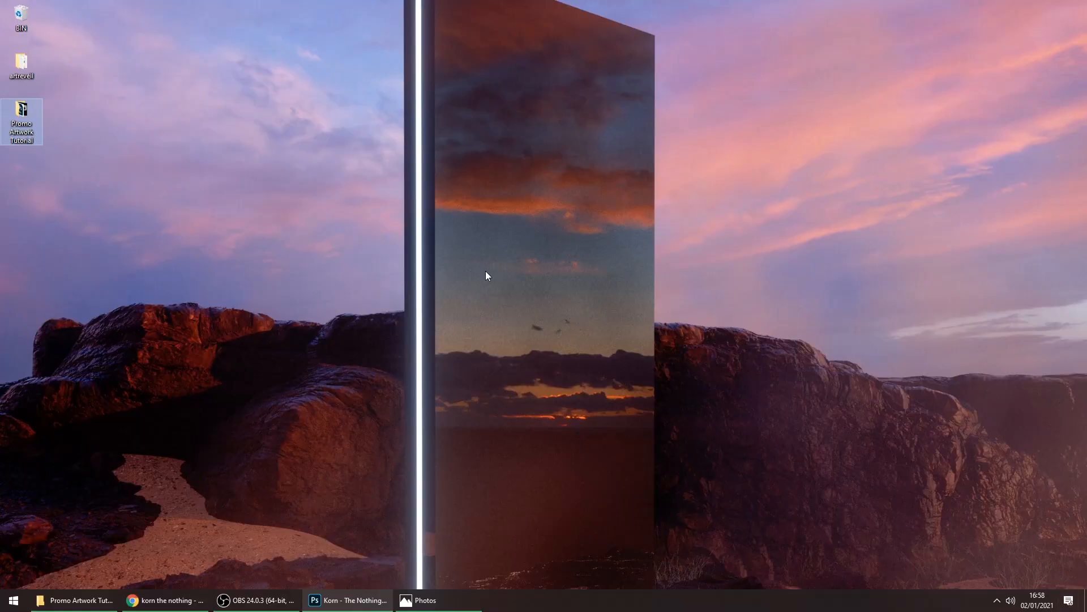
double_click(15, 114)
left_click(395, 355)
double_click(339, 257)
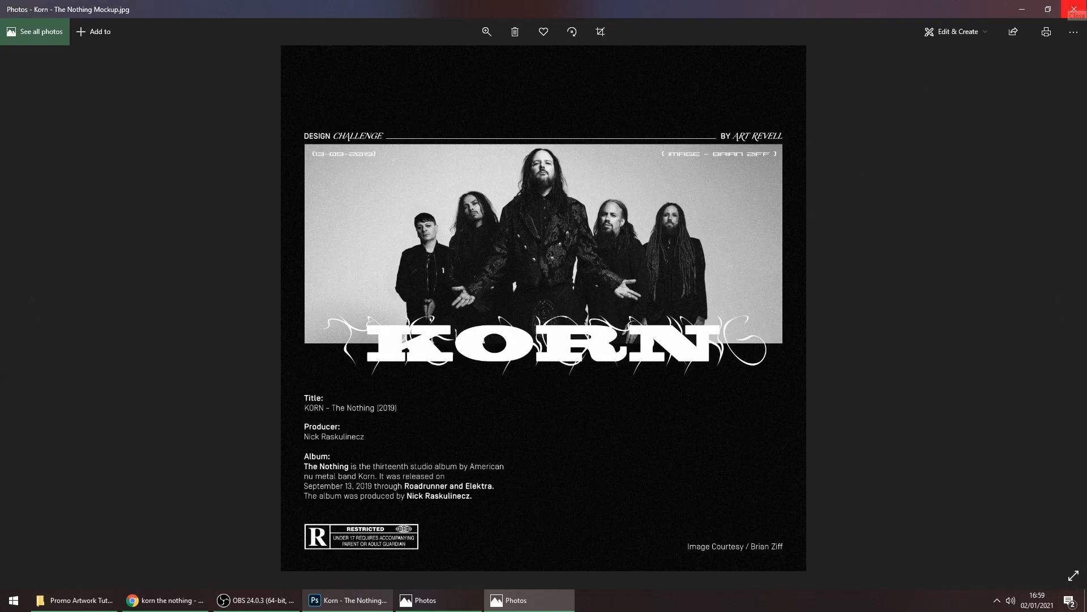
left_click(1074, 9)
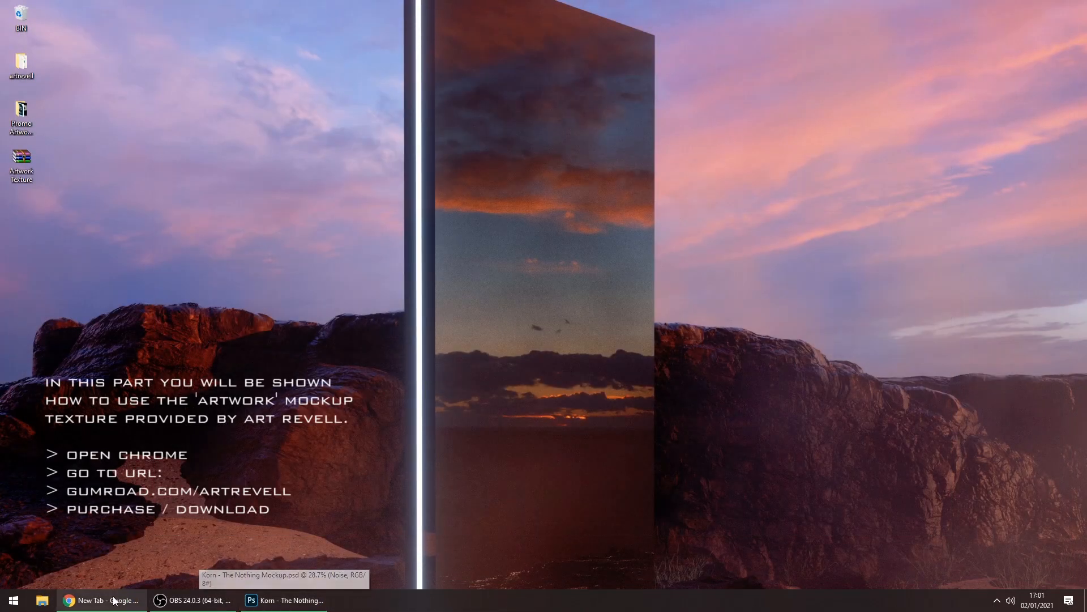
Switch to Chrome and go to gumroad.com/artrevell
left_click(114, 600)
left_click(520, 244)
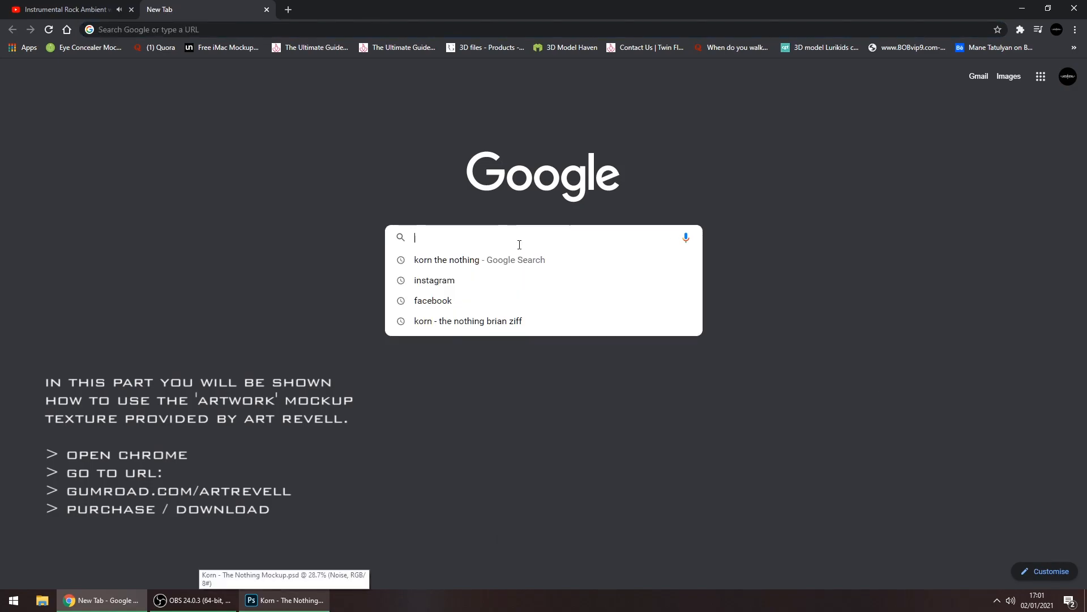
left_click(231, 32)
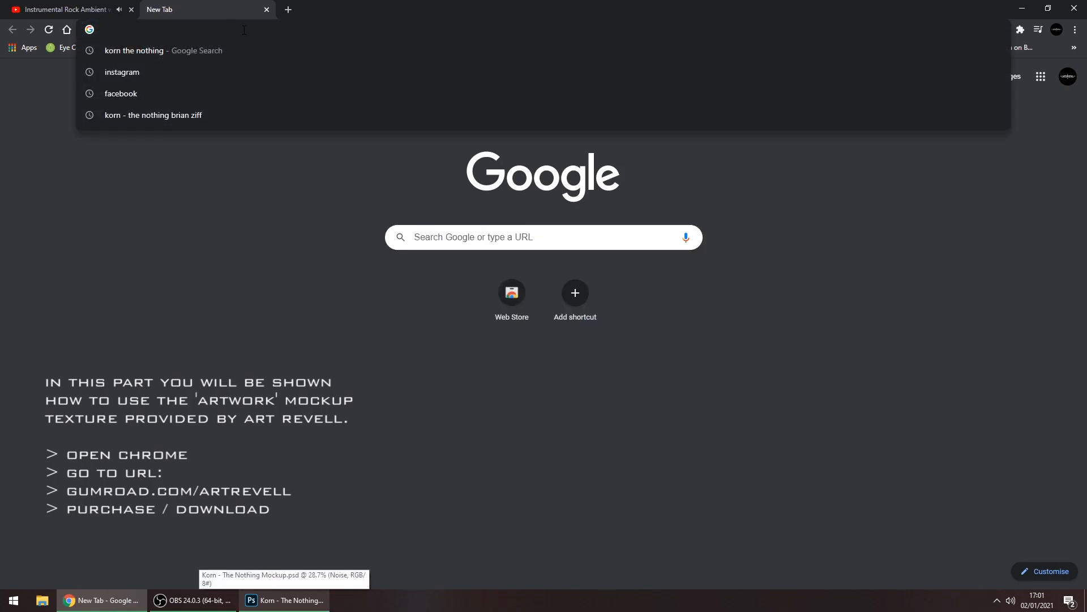
type("gumroad.com/artrevell")
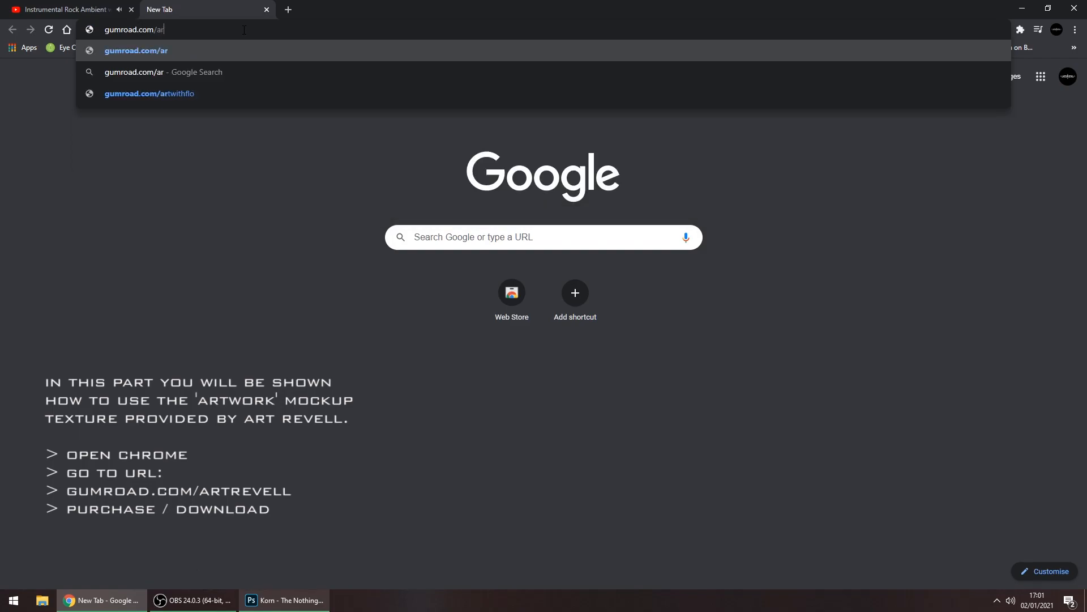
key("Return")
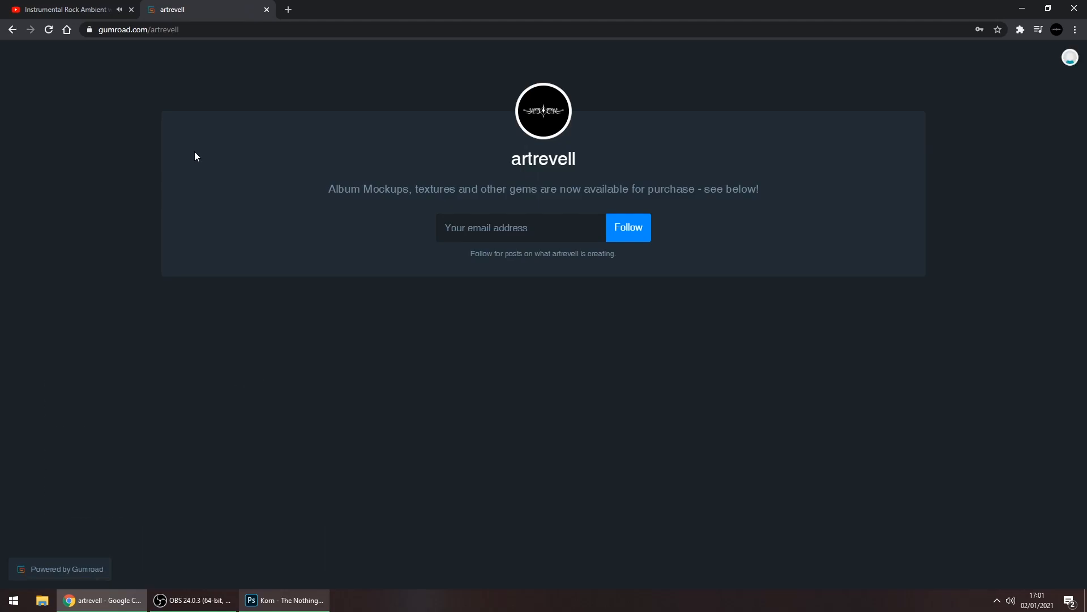
Look through the preview images of the Artwork Texture product in the store and start its purchase
left_click_drag(1085, 128, 1086, 180)
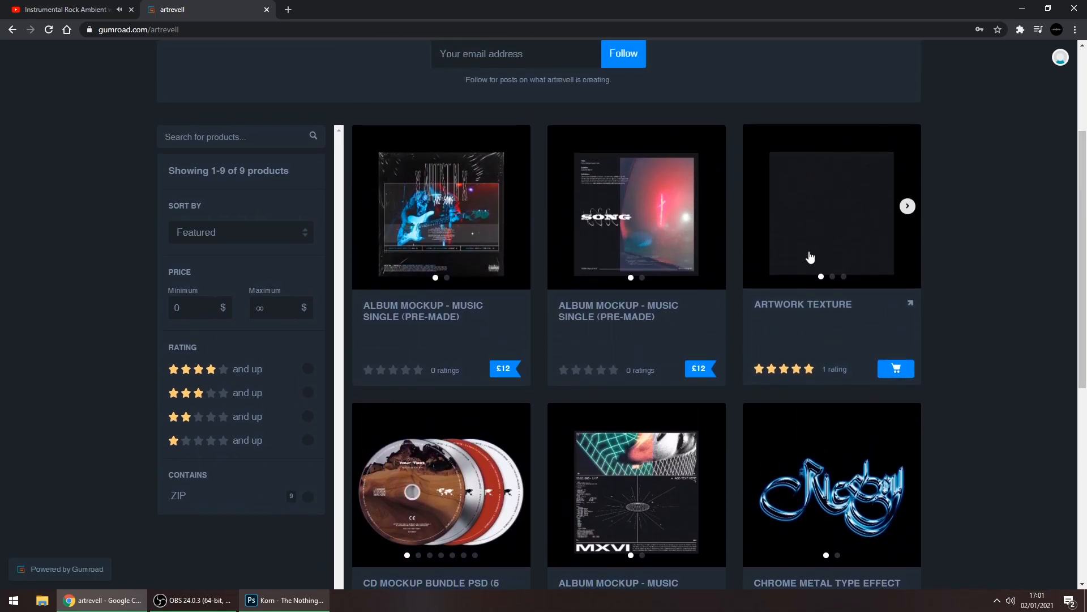
left_click(834, 209)
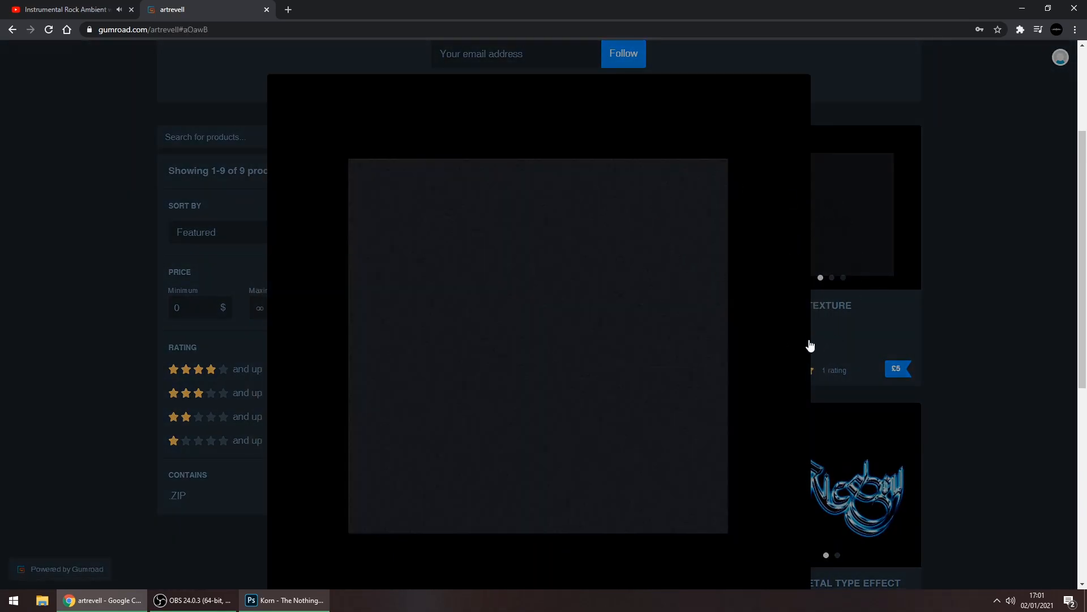
left_click(798, 344)
left_click(797, 345)
left_click_drag(1083, 157, 1084, 207)
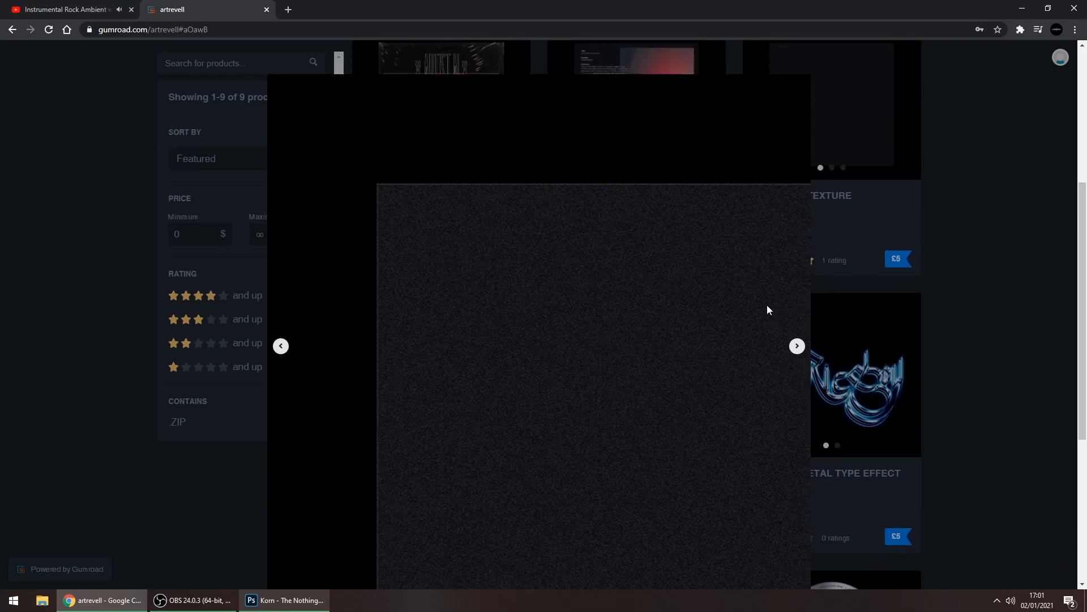
left_click(798, 348)
left_click(798, 349)
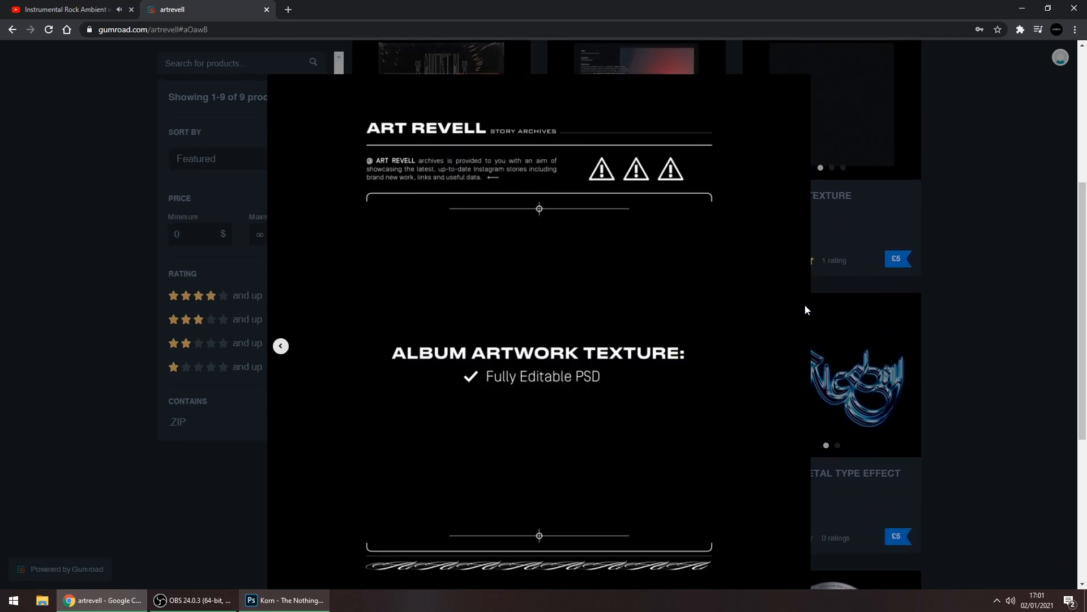
left_click(994, 224)
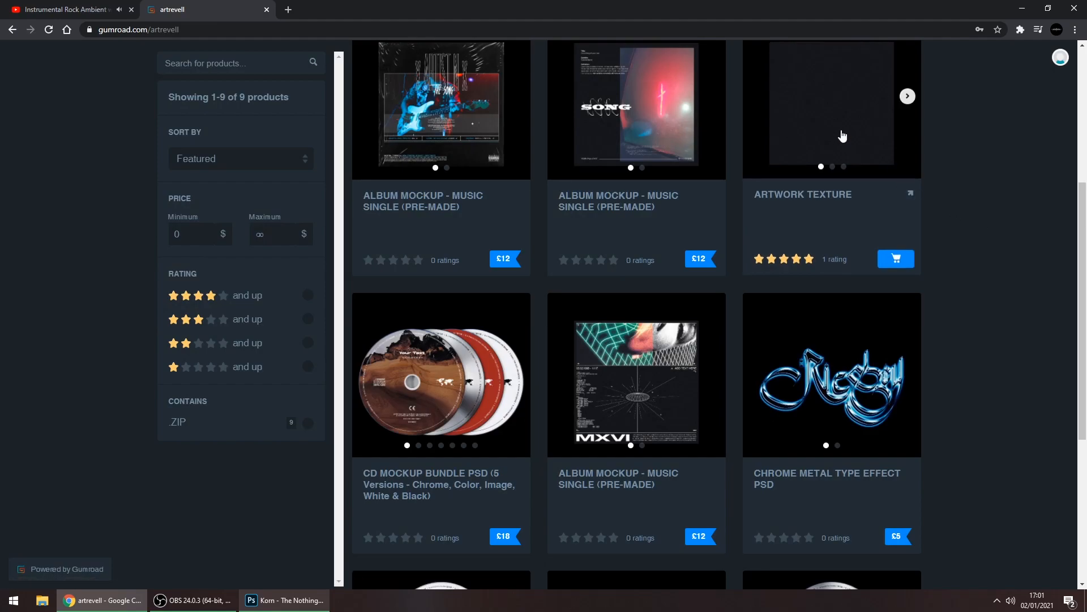
left_click(895, 259)
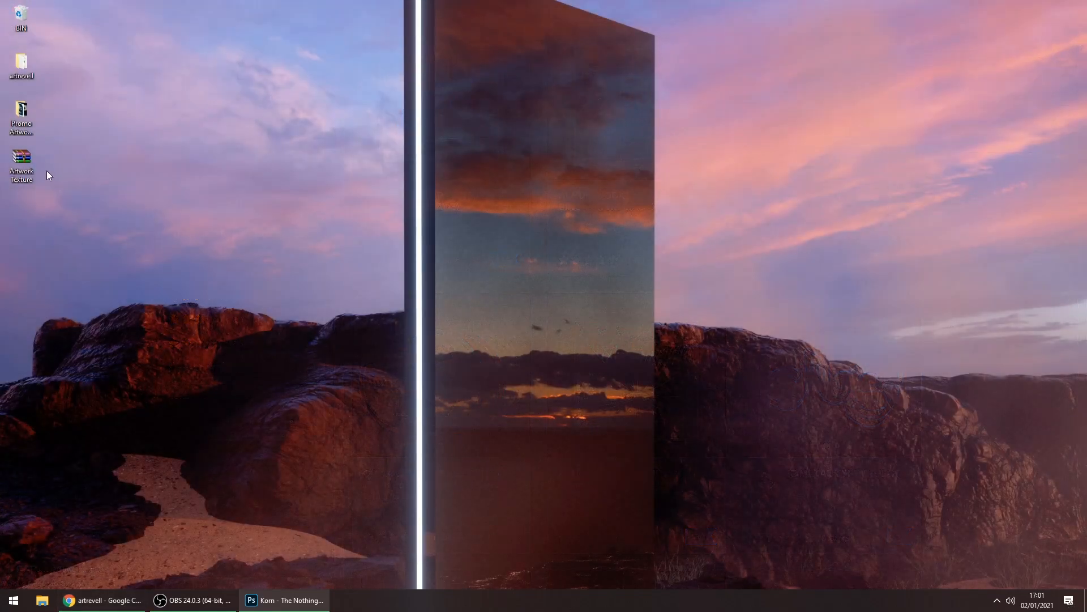
Extract Artwork Texture.psd from the desktop's Artwork Texture archive into the Promo Artwork Tutorial folder and close WinRAR
double_click(23, 161)
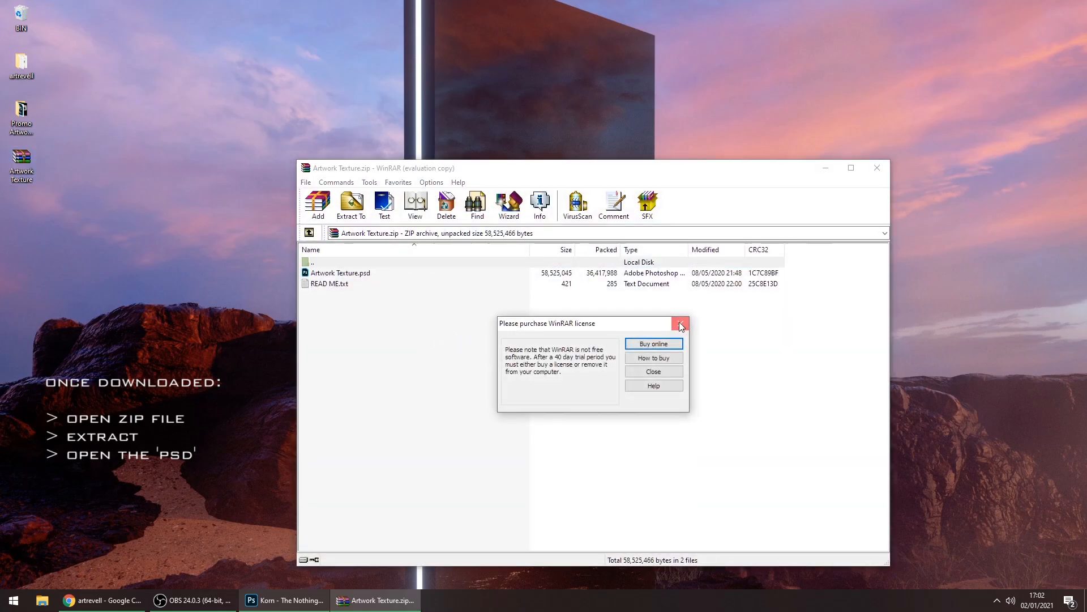
left_click(681, 324)
left_click_drag(328, 273, 80, 249)
left_click_drag(19, 199, 20, 199)
left_click(877, 168)
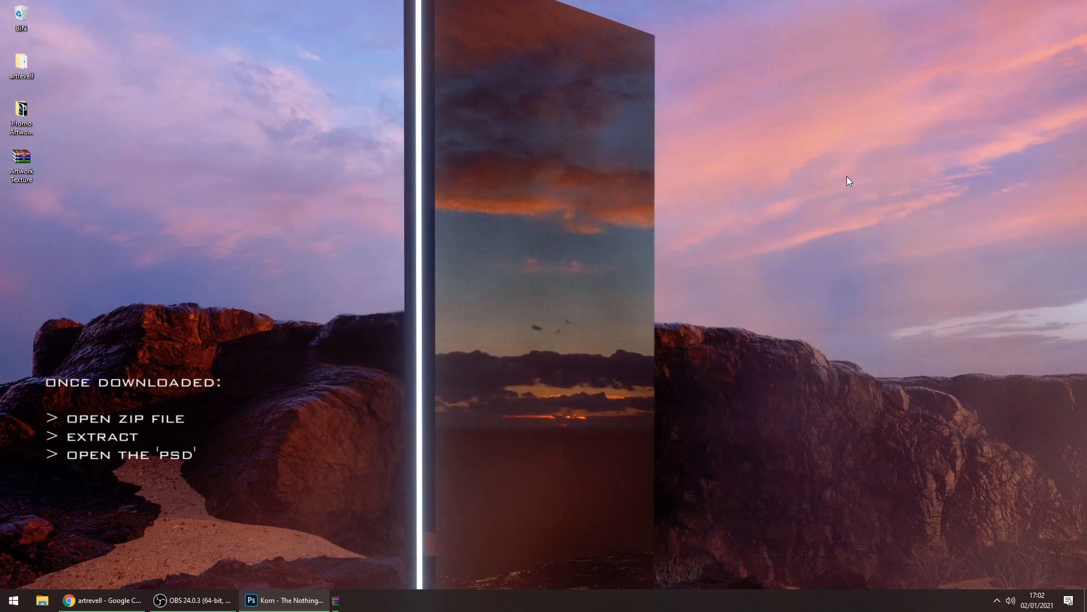
Open Artwork Texture.psd from the Promo Artwork Tutorial folder in Photoshop
double_click(29, 115)
left_click(283, 251)
double_click(282, 248)
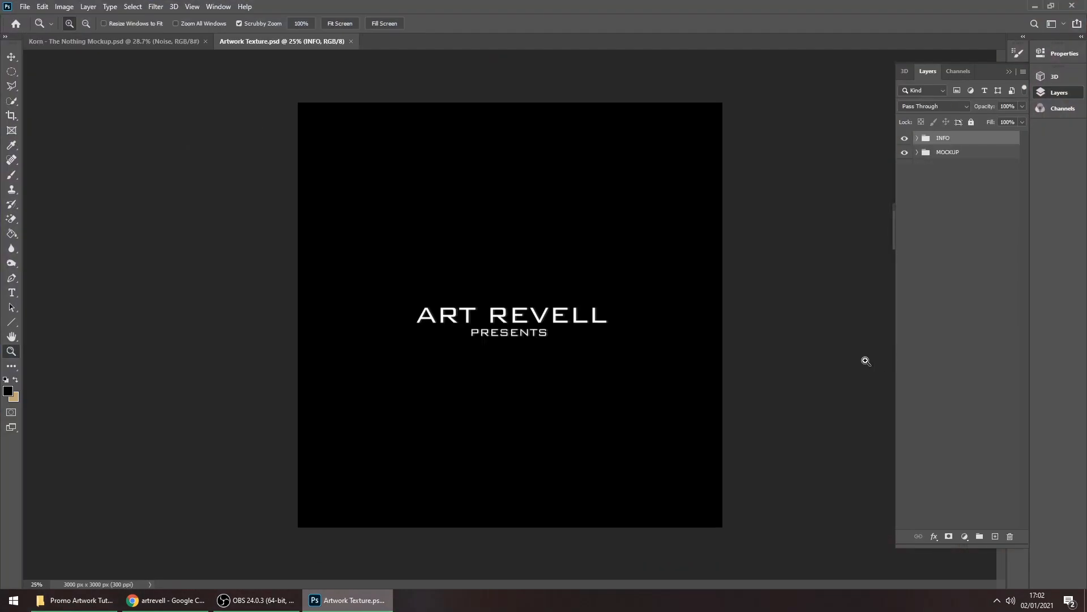
Hide the INFO group, expand the MOCKUP group and open the YOUR ART HERE smart object for editing
left_click(7, 57)
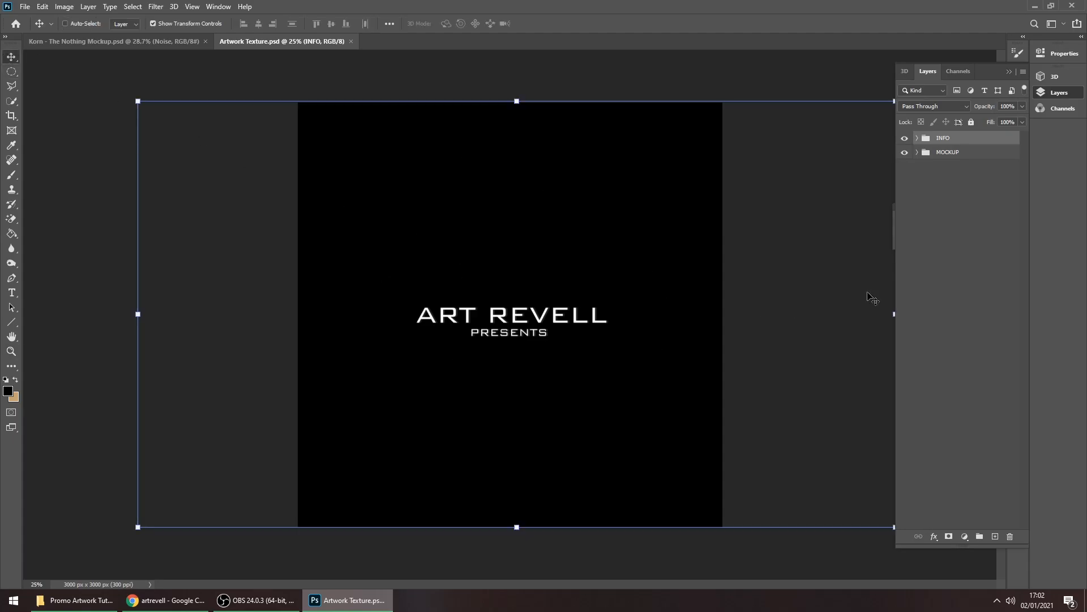
left_click(905, 139)
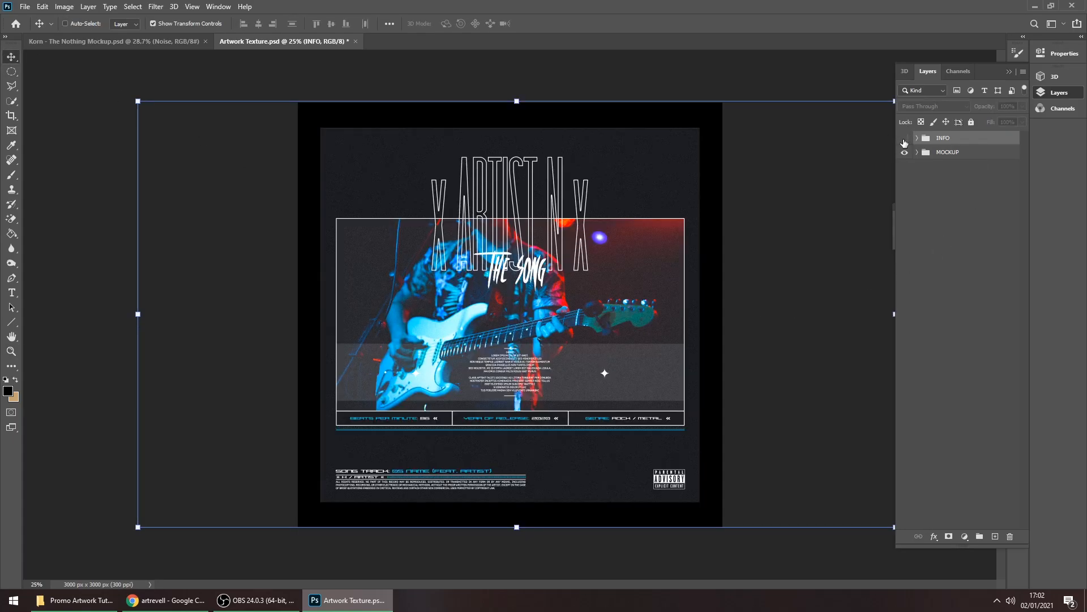
left_click(918, 153)
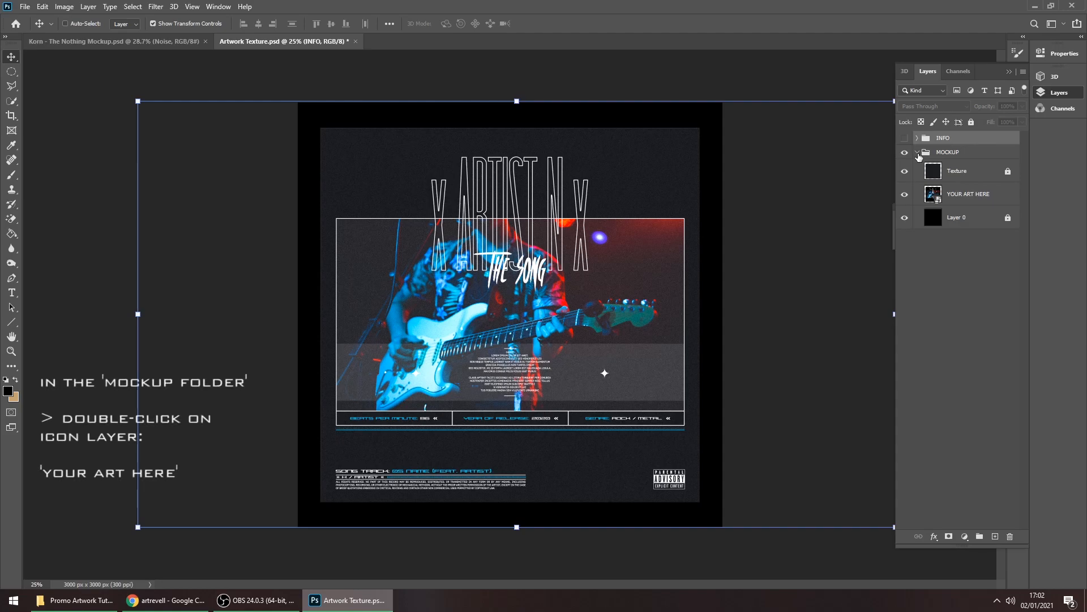
left_click(933, 194)
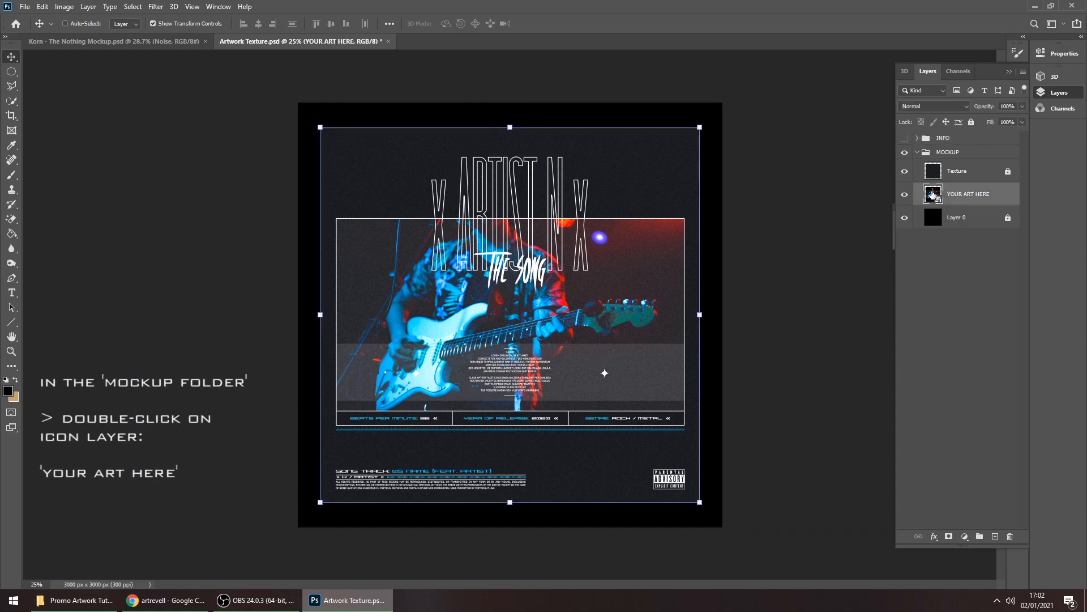
double_click(931, 194)
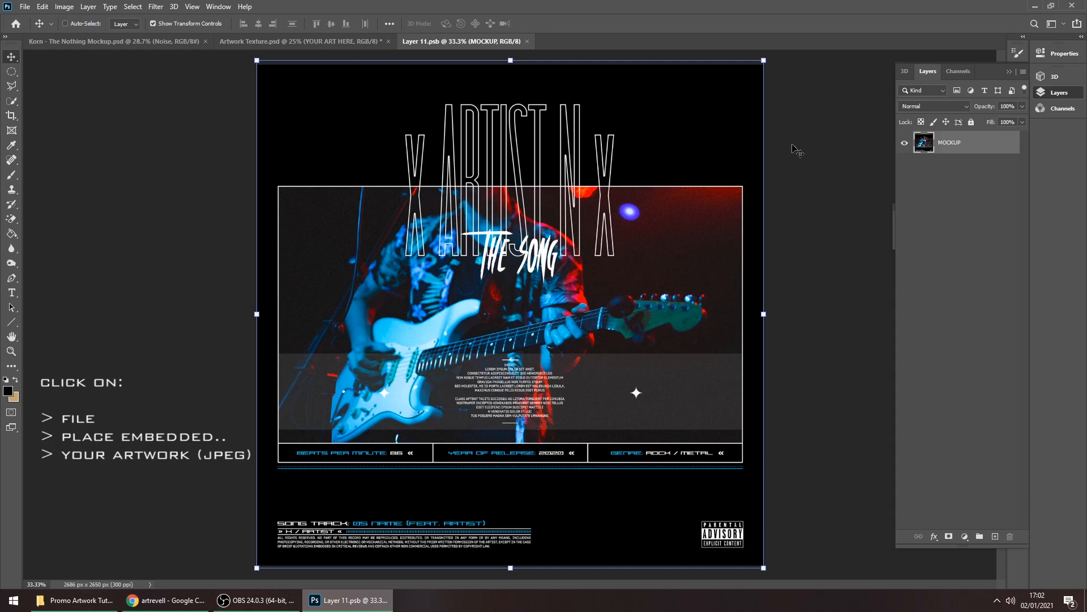
Place the "Korn - The Nothing Mockup" JPEG as an embedded image and scale it to 89.53% to fill the canvas
left_click(24, 7)
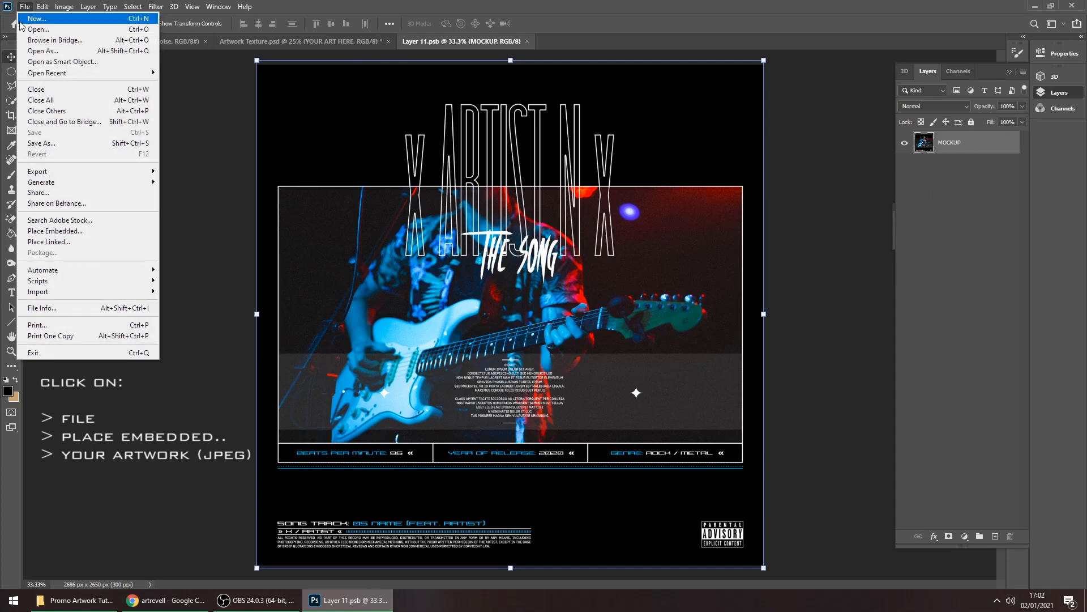
left_click(96, 234)
left_click(253, 88)
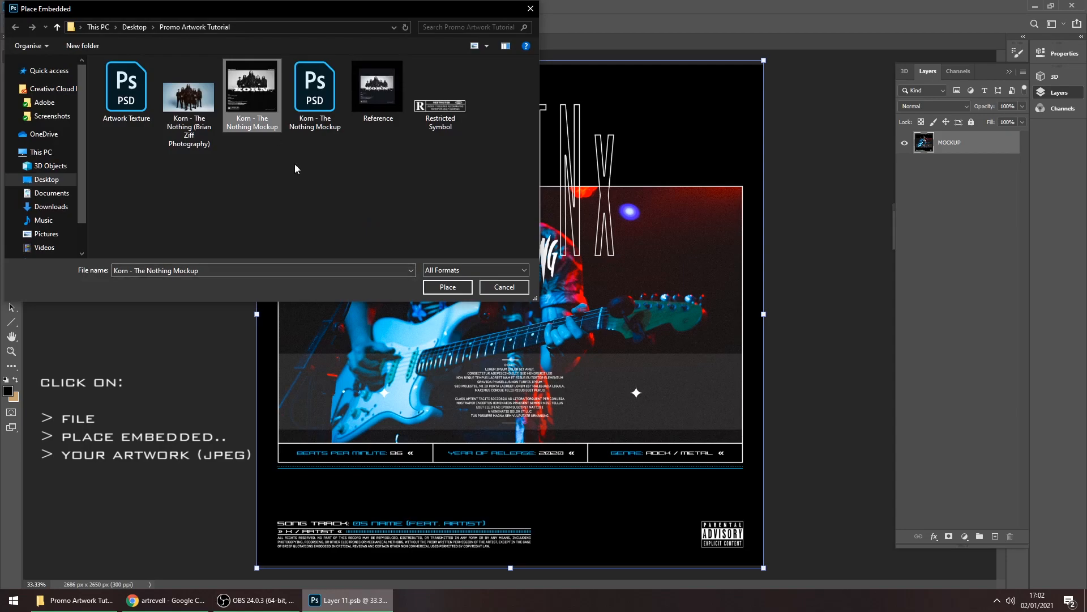
left_click(451, 290)
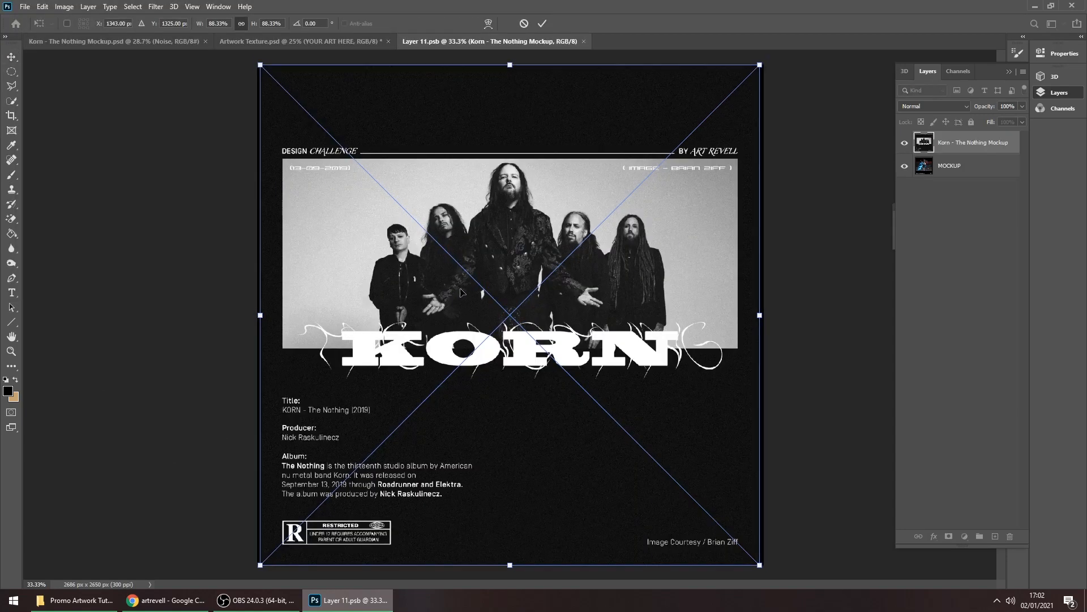
left_click_drag(759, 315, 764, 318)
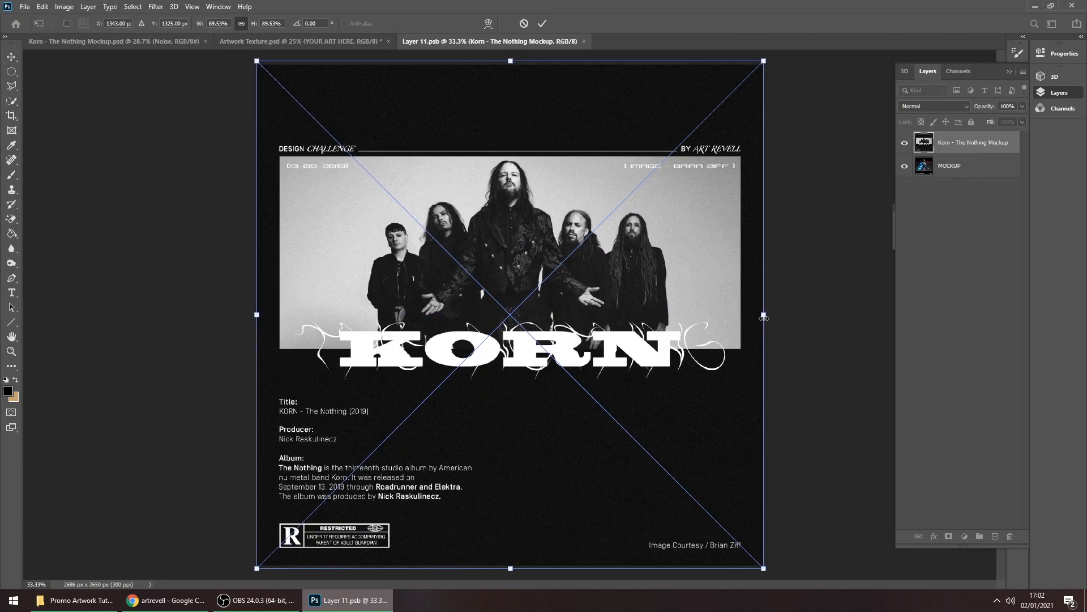
left_click(543, 23)
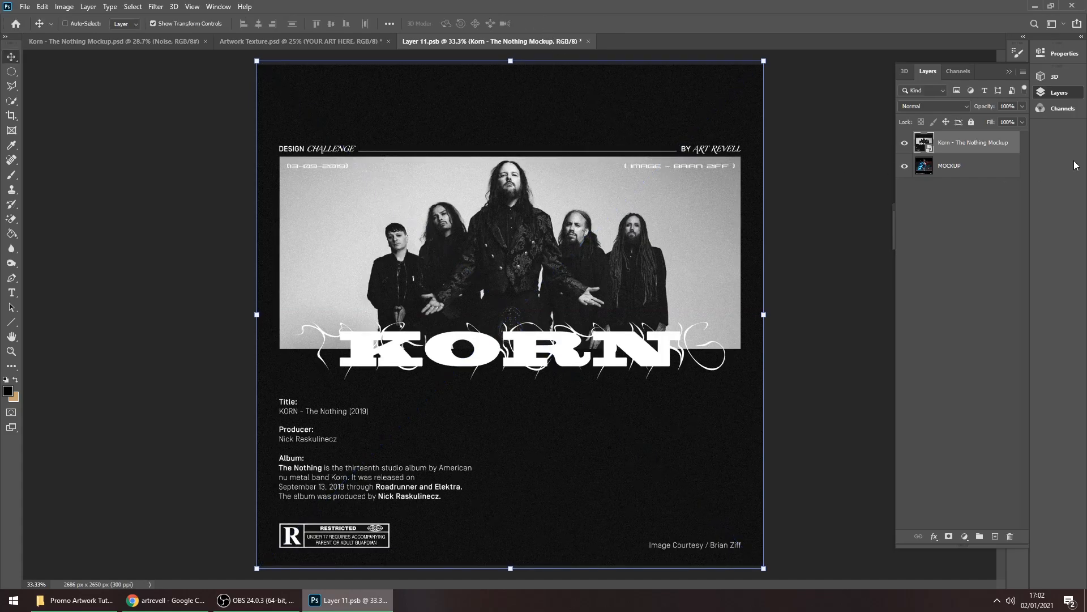
Delete the MOCKUP placeholder layer, and save and close the smart object
left_click(970, 163)
key("Delete")
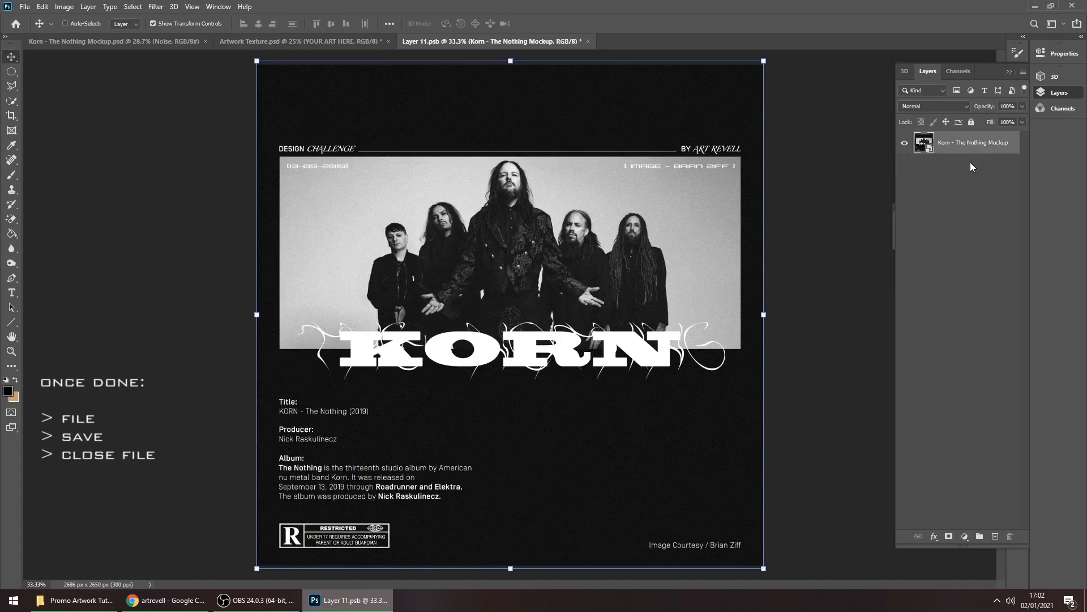
left_click(25, 6)
left_click(61, 135)
left_click(584, 41)
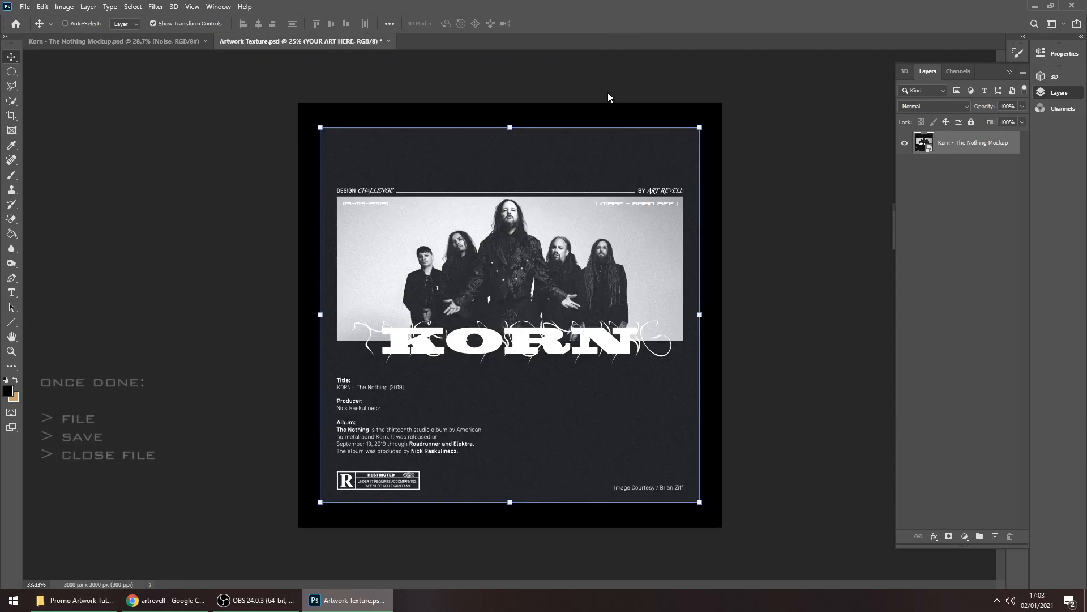
Unlock the Texture layer in the MOCKUP group and lower its opacity to 65%
key("z")
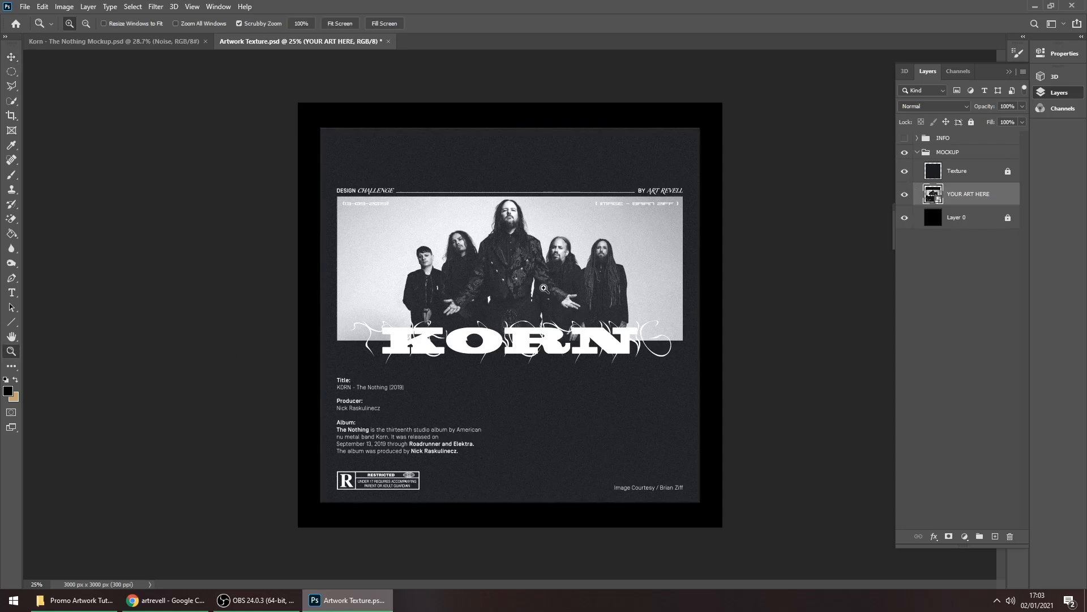
left_click_drag(526, 261, 529, 262)
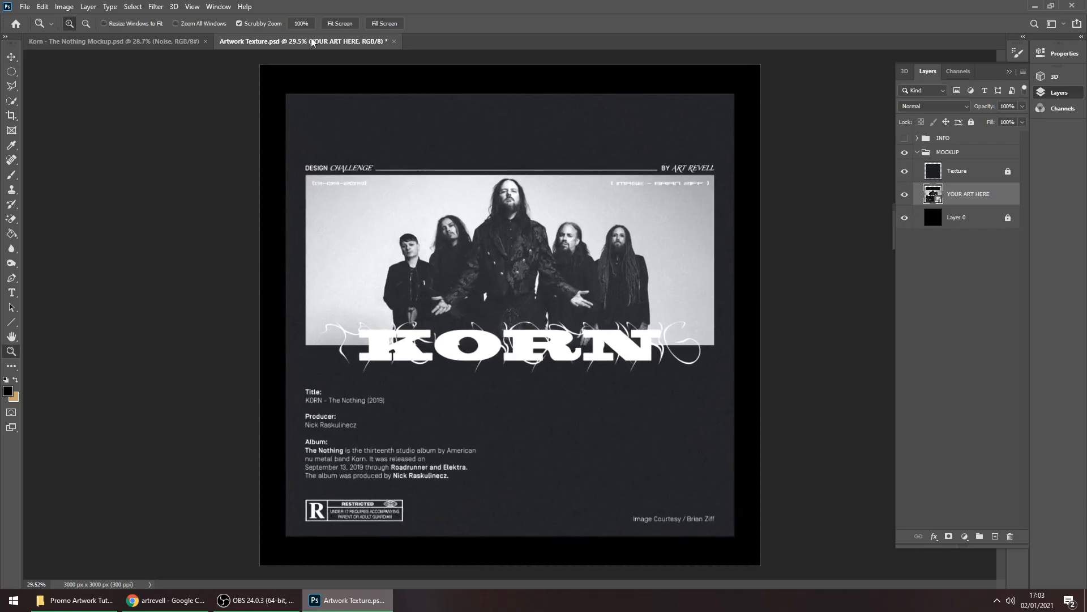
left_click(302, 23)
left_click(339, 24)
left_click_drag(315, 421, 627, 563)
left_click_drag(595, 238, 538, 238)
left_click(991, 171)
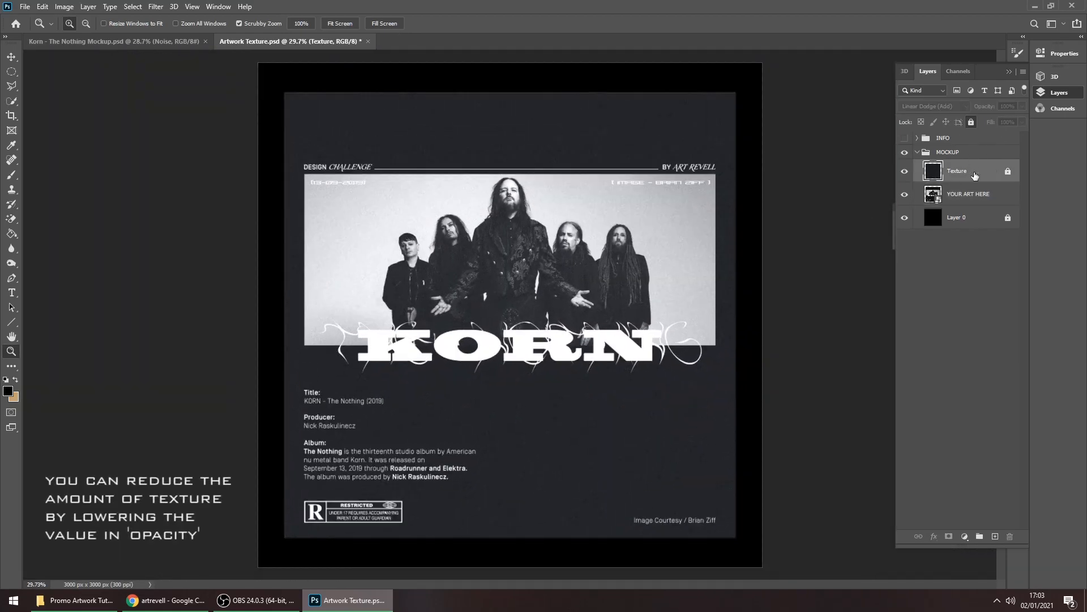
left_click(1008, 171)
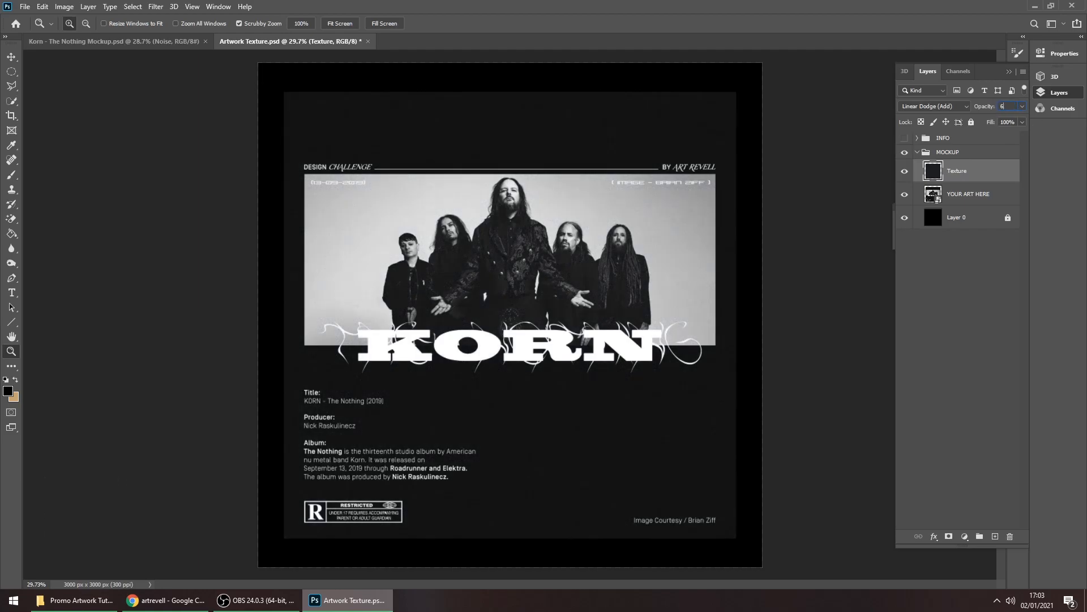
key("v")
Scale the Texture and YOUR ART HERE layers down together to about 78% around the centre of the canvas
left_click(923, 153)
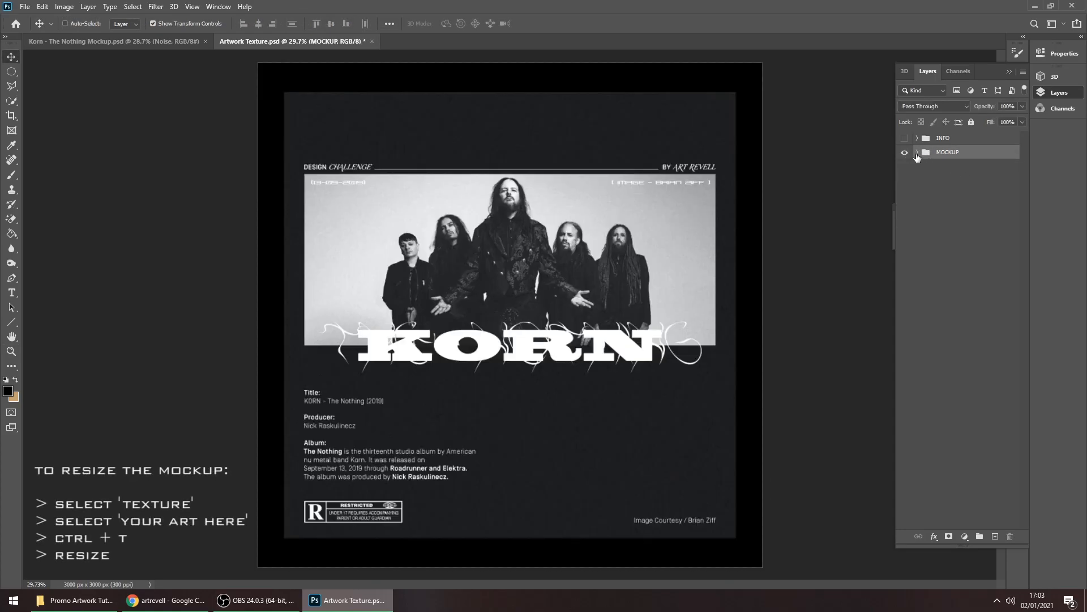
left_click(981, 174)
left_click(984, 198, "shift")
left_click_drag(734, 93, 696, 155)
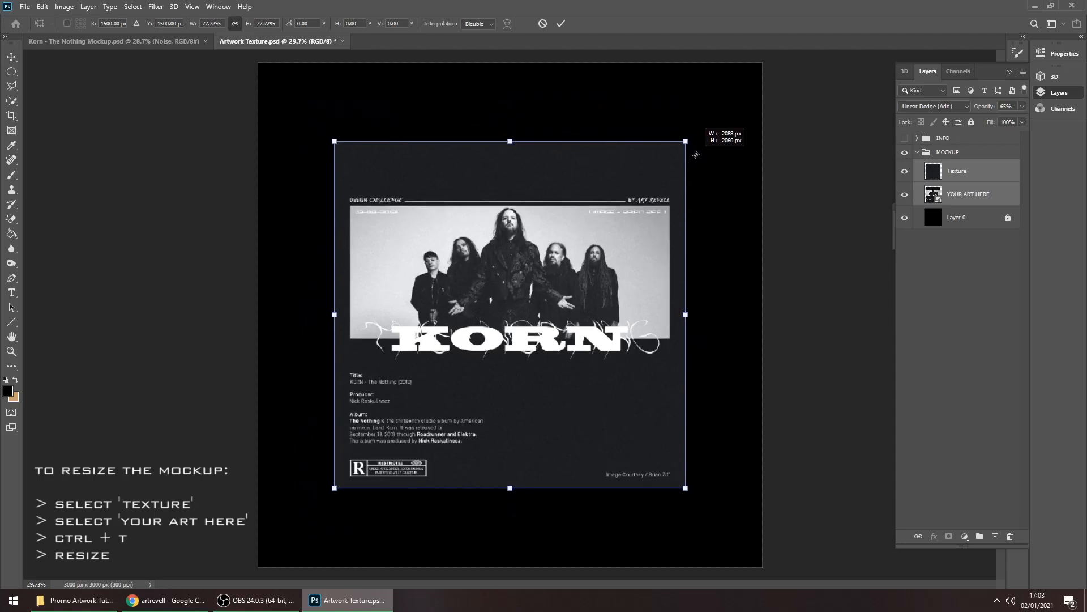
left_click(561, 23)
Save a JPEG copy named "Artwork Texture Mockup" in the Promo Artwork Tutorial folder, with quality 12 and Baseline ("Standard") format
key("z")
left_click(536, 336)
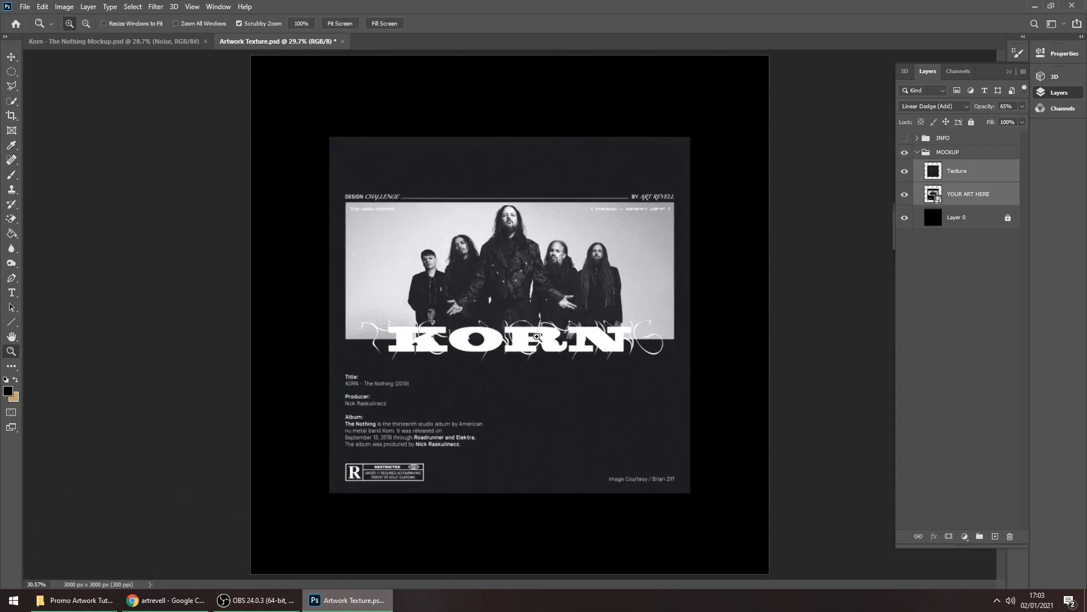
left_click(25, 7)
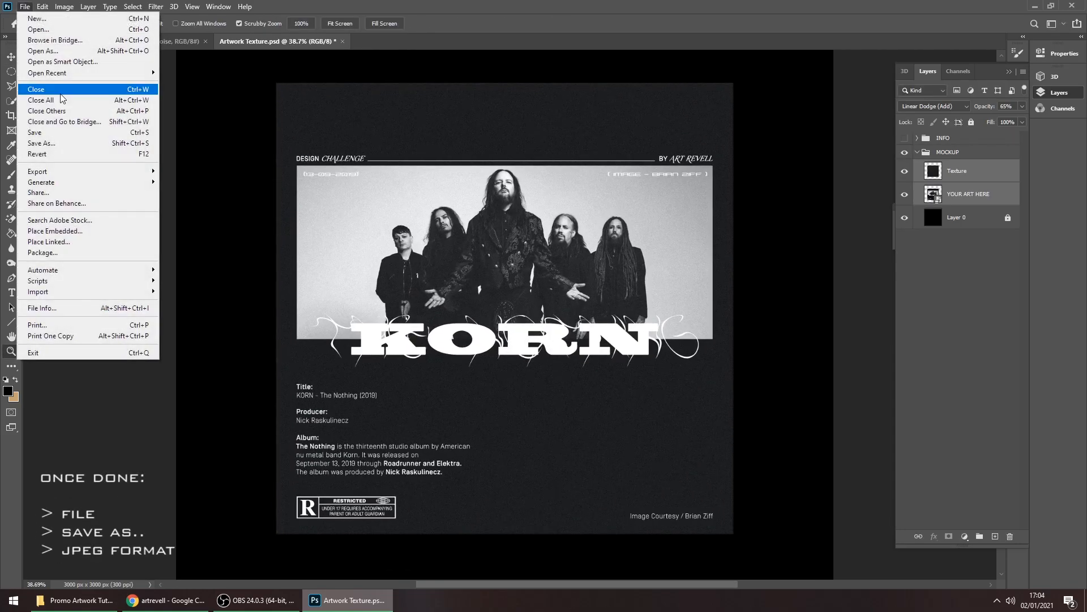
left_click(74, 145)
left_click(170, 262)
left_click(144, 345)
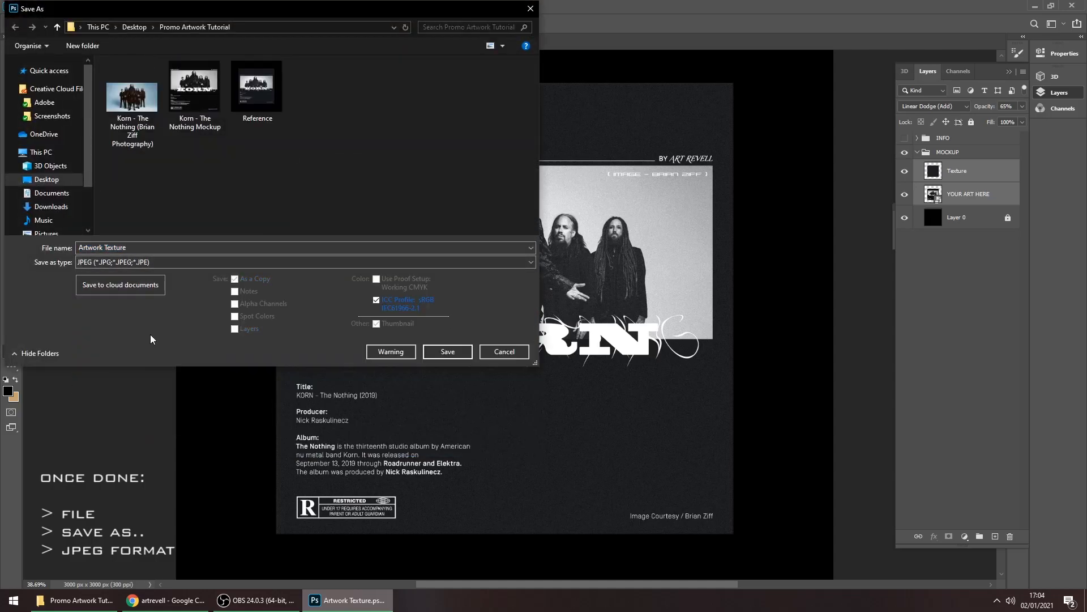
double_click(149, 248)
type("a")
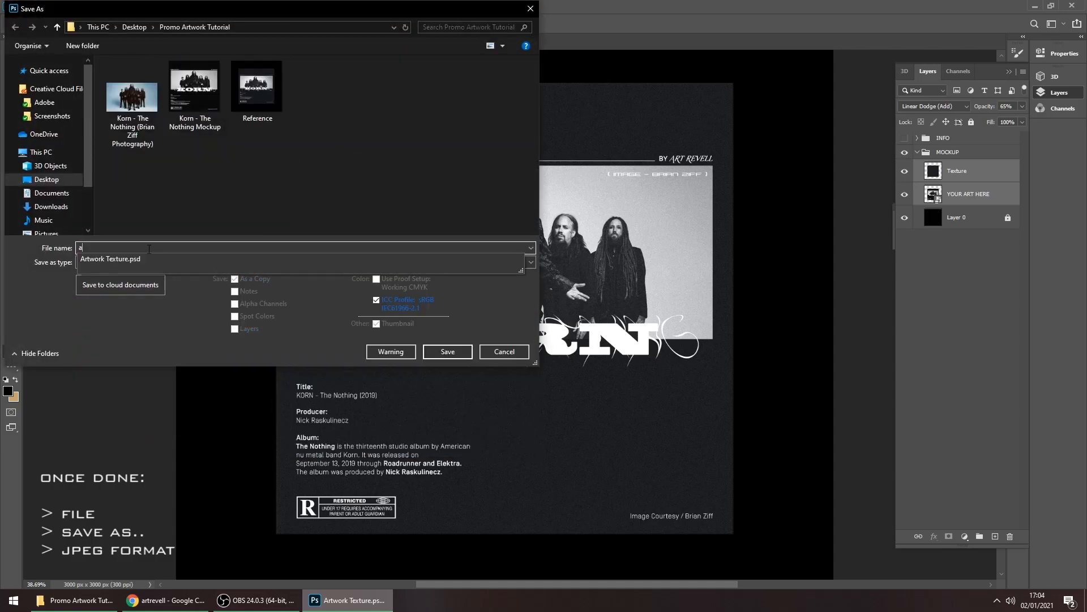
type("rtwork Texture Mockup")
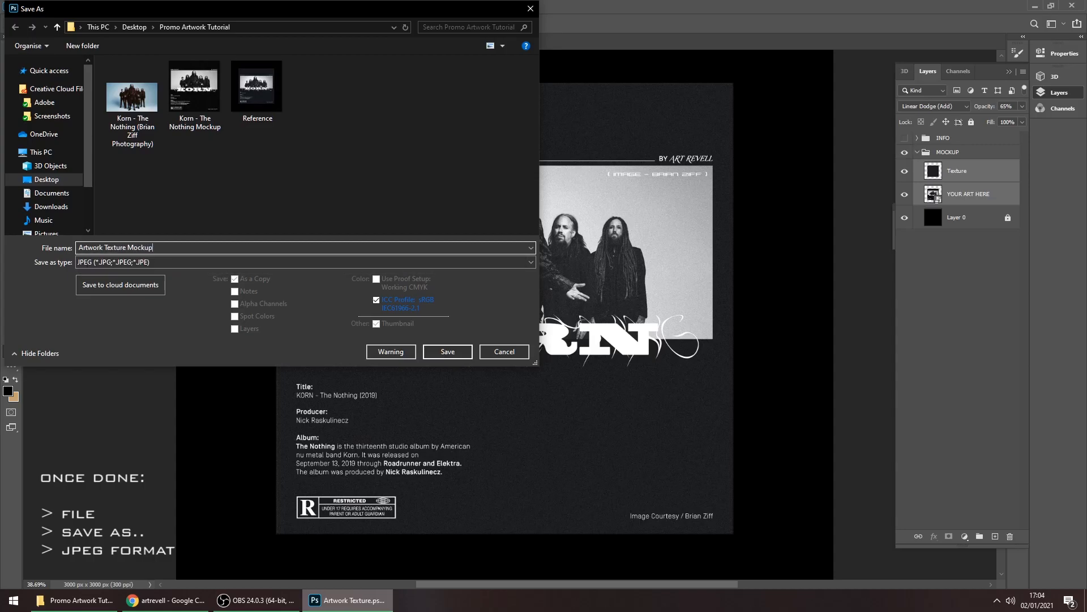
left_click(447, 352)
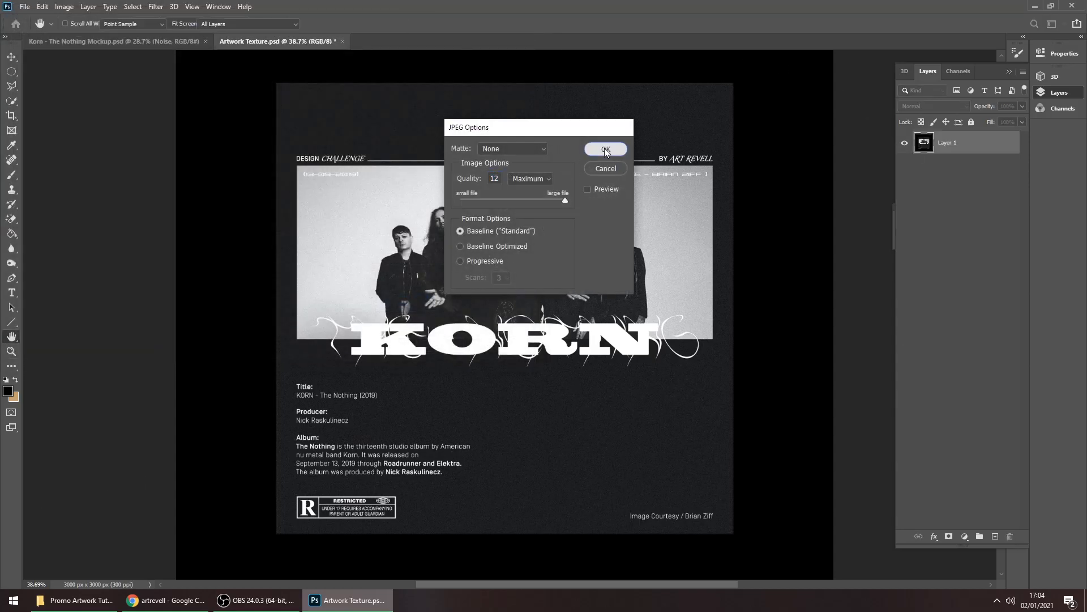
left_click(605, 149)
Open Artwork Texture Mockup.jpg from the Promo Artwork Tutorial folder in Photos and examine the textured artwork up close
key("super+d")
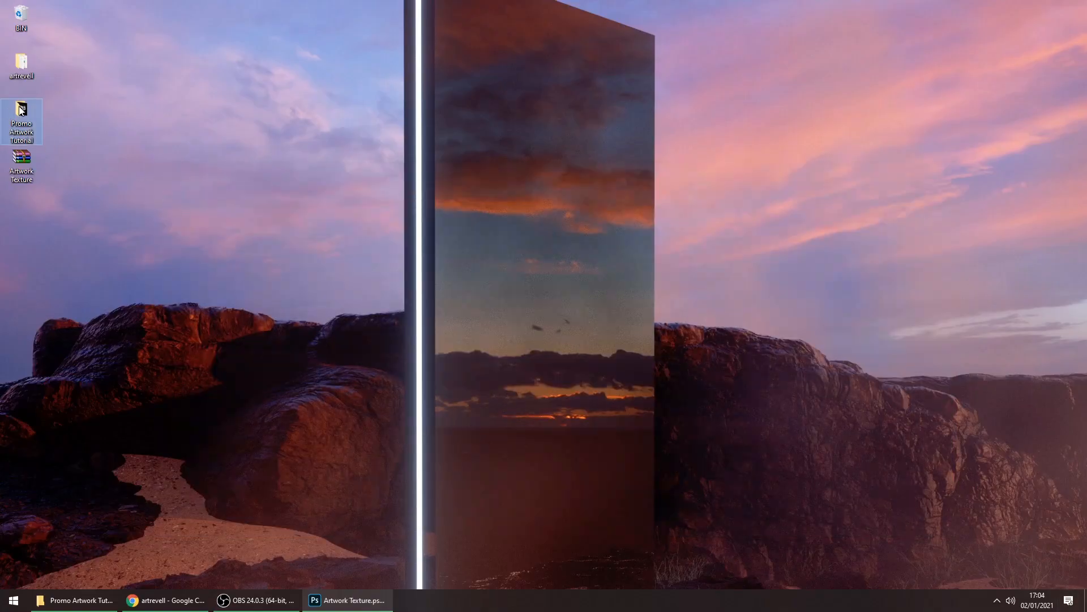
left_click(74, 599)
double_click(285, 249)
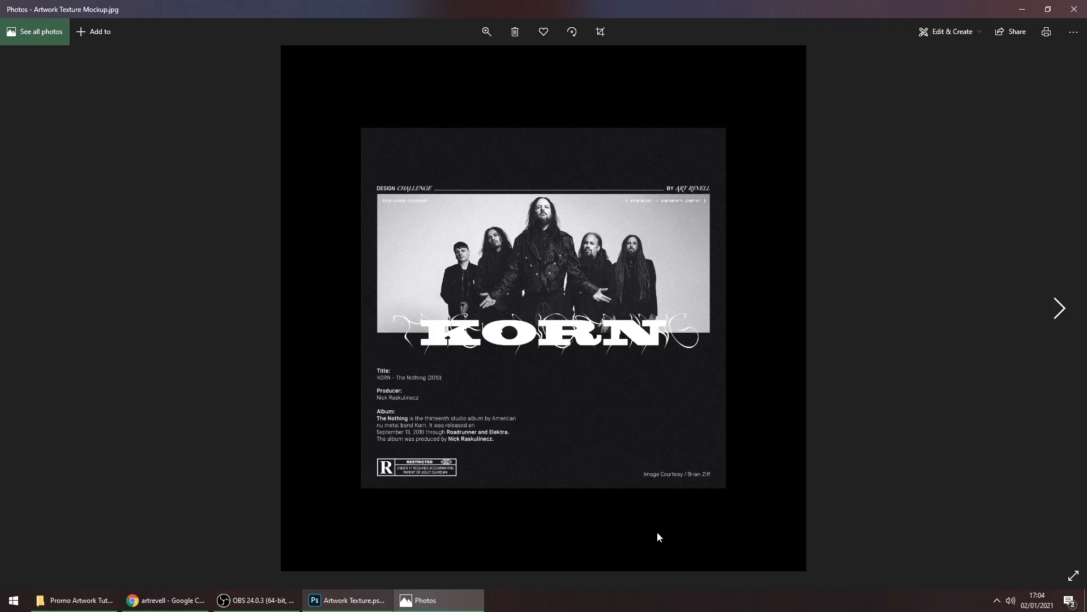
scroll(523, 382, "up", 3)
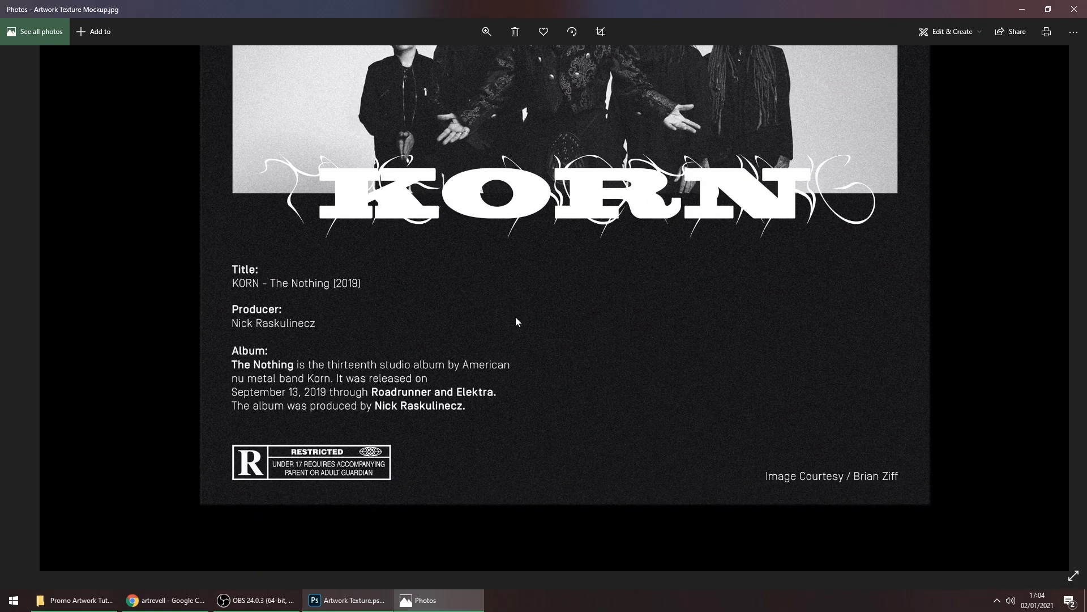
left_click_drag(575, 106, 590, 349)
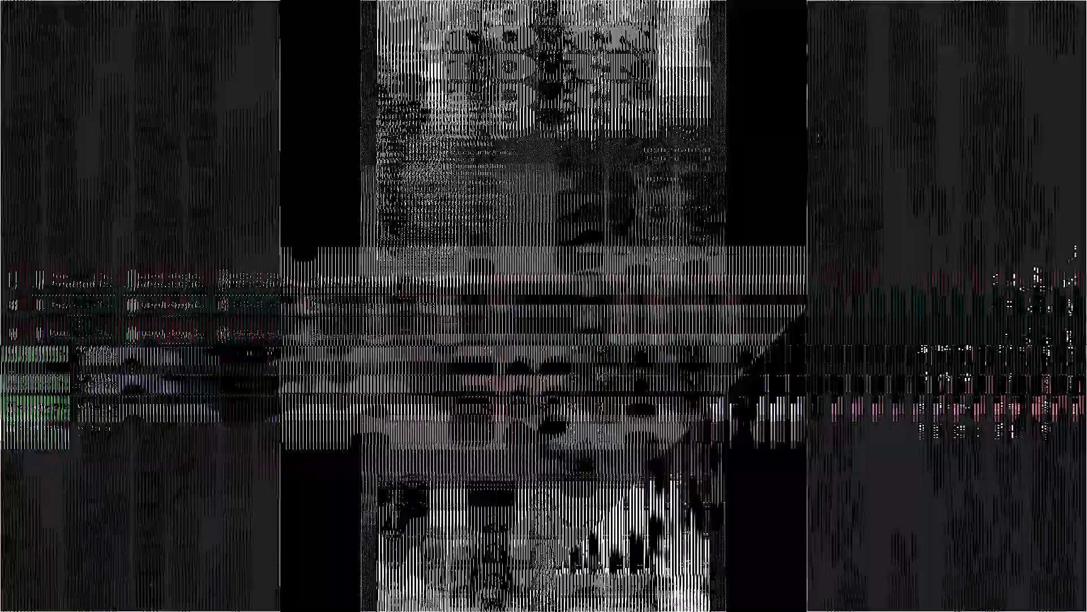